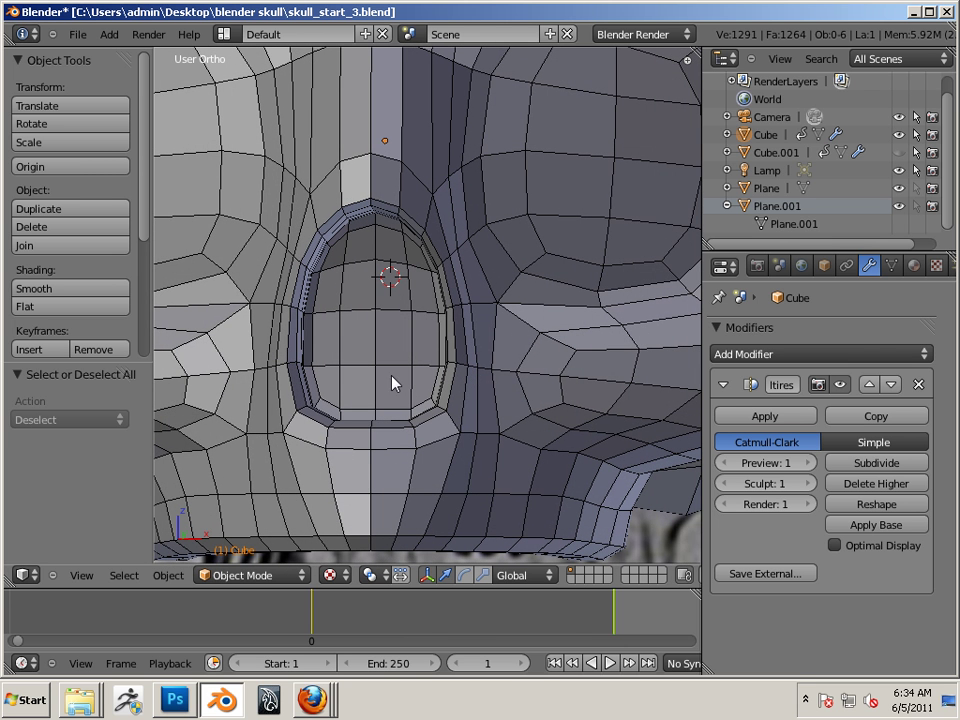
Remove the Multires modifier from the Cube skull mesh
{"action": "middle_click_drag", "start_coordinate": [394, 378], "coordinate": [374, 334]}
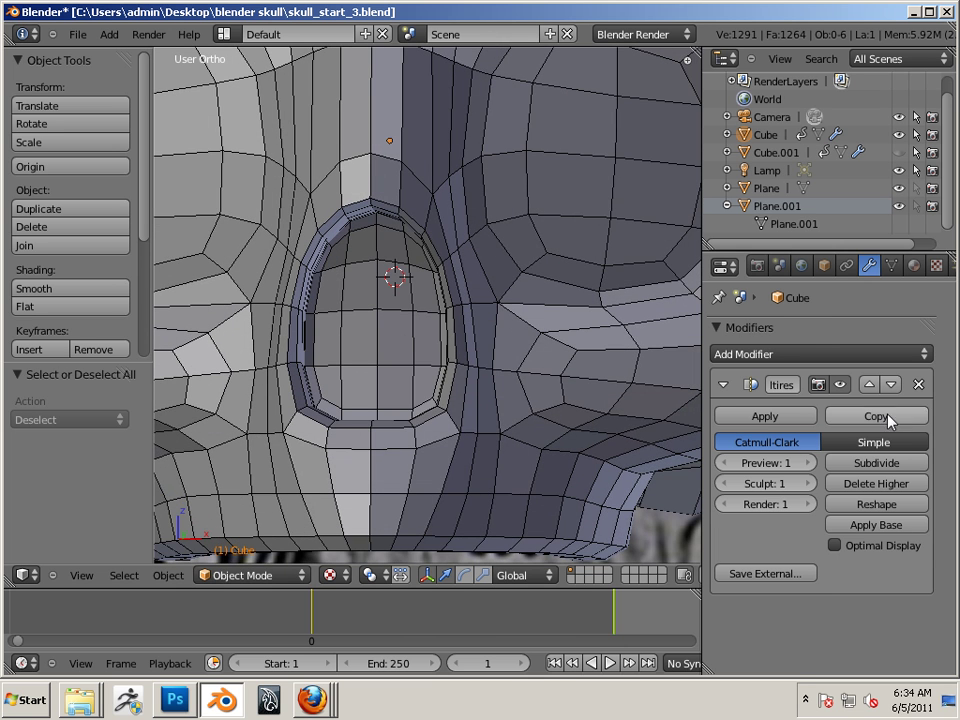
{"action": "left_click", "coordinate": [917, 385]}
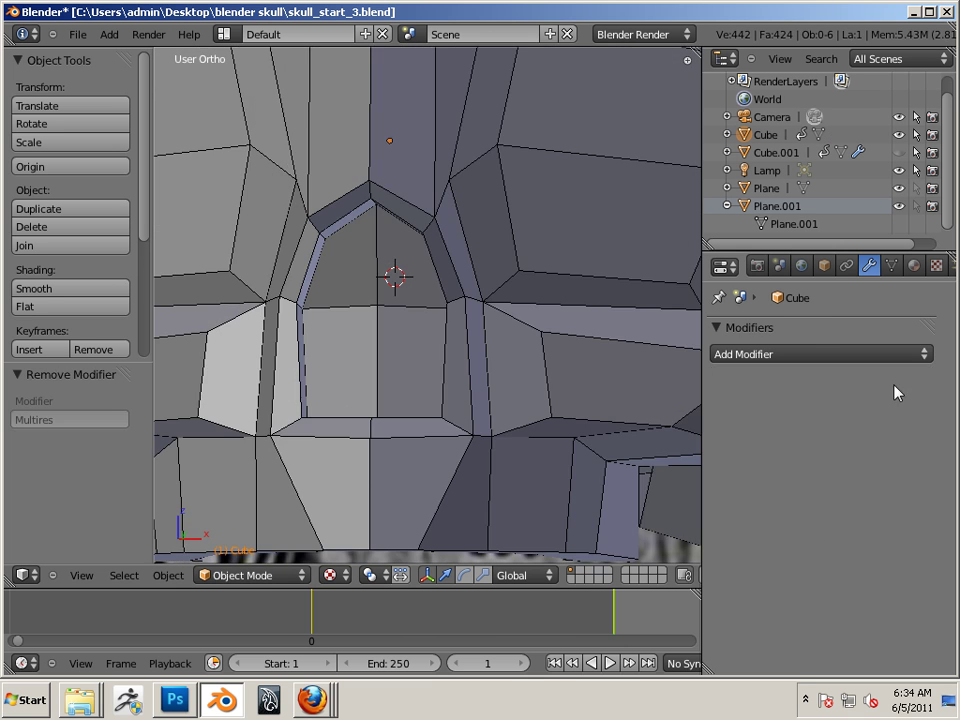
{"action": "middle_click_drag", "start_coordinate": [560, 372], "coordinate": [481, 346]}
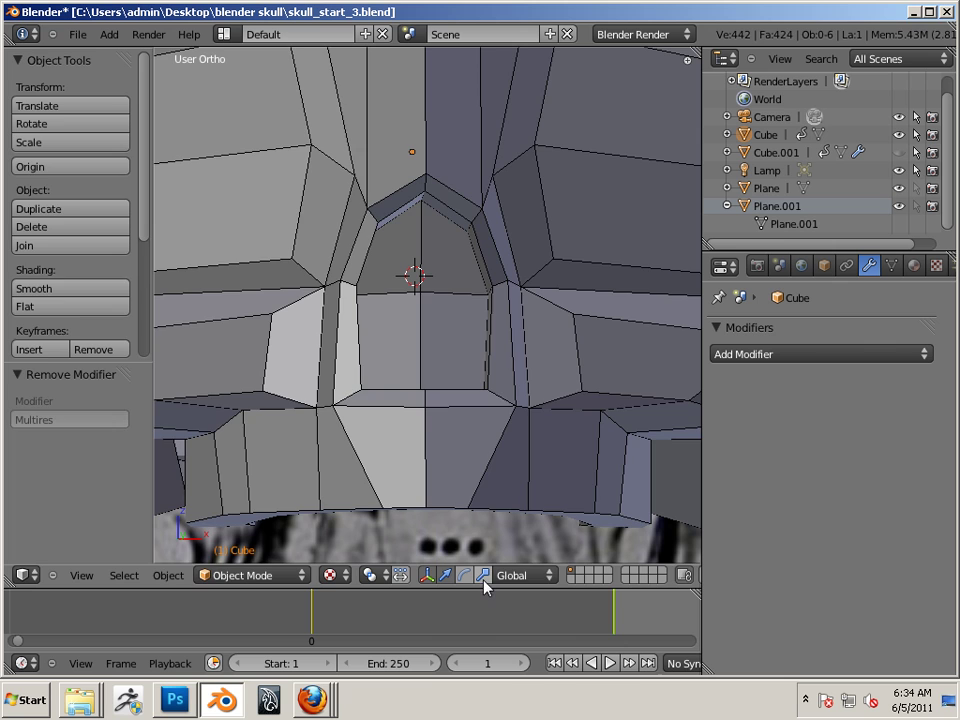
Enter Edit Mode with face selection and hide the faces forming the rear part of the skull
{"action": "key", "text": "Tab"}
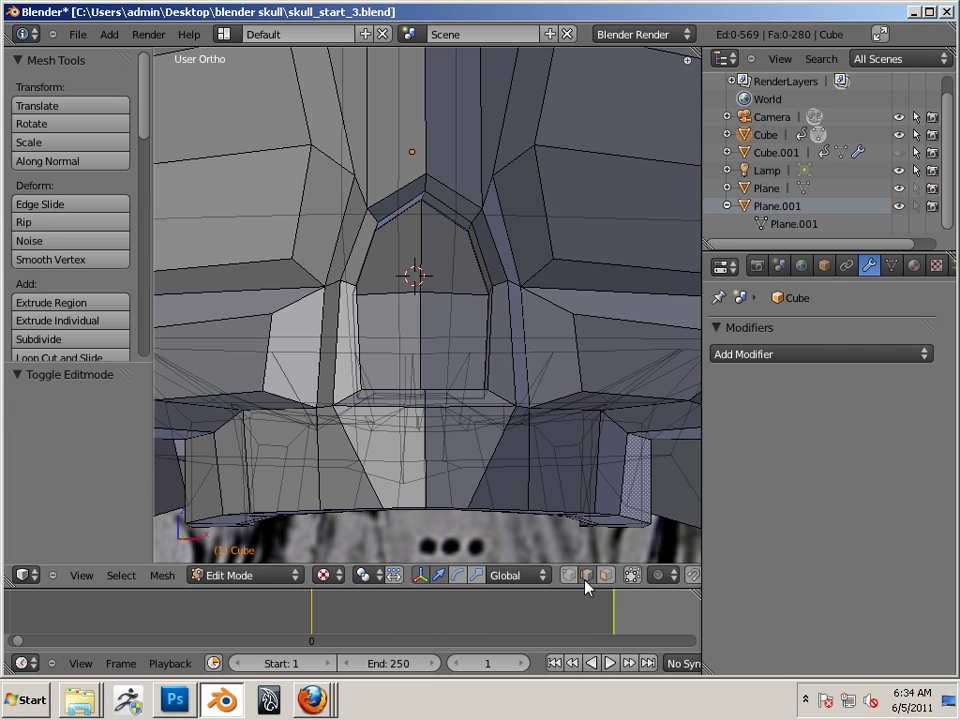
{"action": "left_click", "coordinate": [605, 575]}
{"action": "middle_click_drag", "start_coordinate": [447, 422], "coordinate": [407, 371]}
{"action": "scroll", "coordinate": [407, 371], "scroll_direction": "down", "scroll_amount": 8}
{"action": "middle_click_drag", "start_coordinate": [471, 377], "coordinate": [326, 402]}
{"action": "left_click_drag", "start_coordinate": [422, 200], "coordinate": [554, 451]}
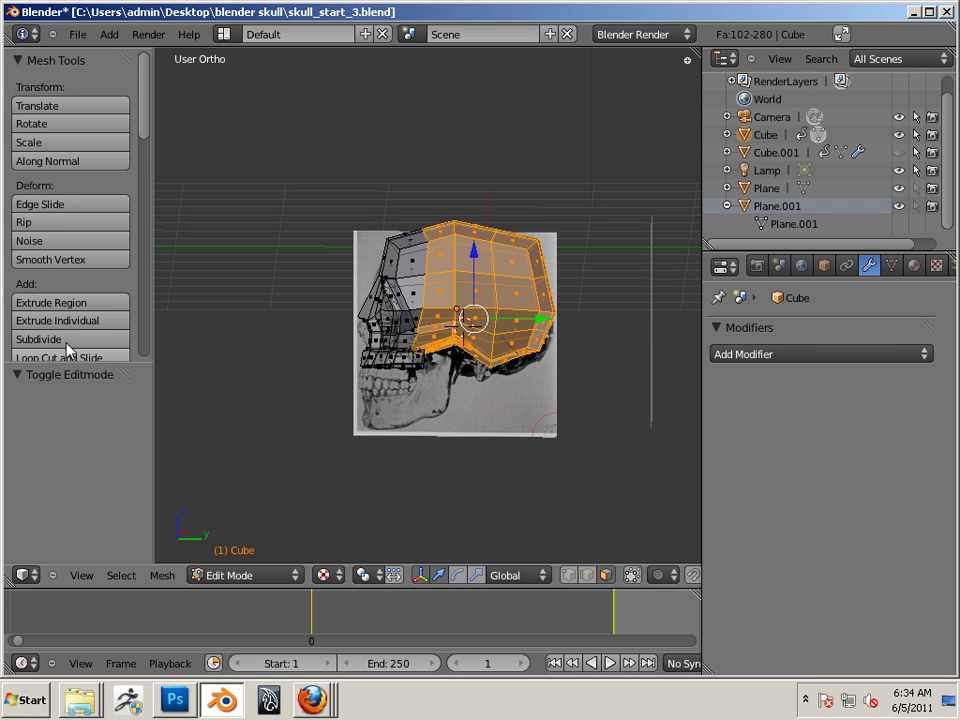
{"action": "left_click", "coordinate": [163, 577]}
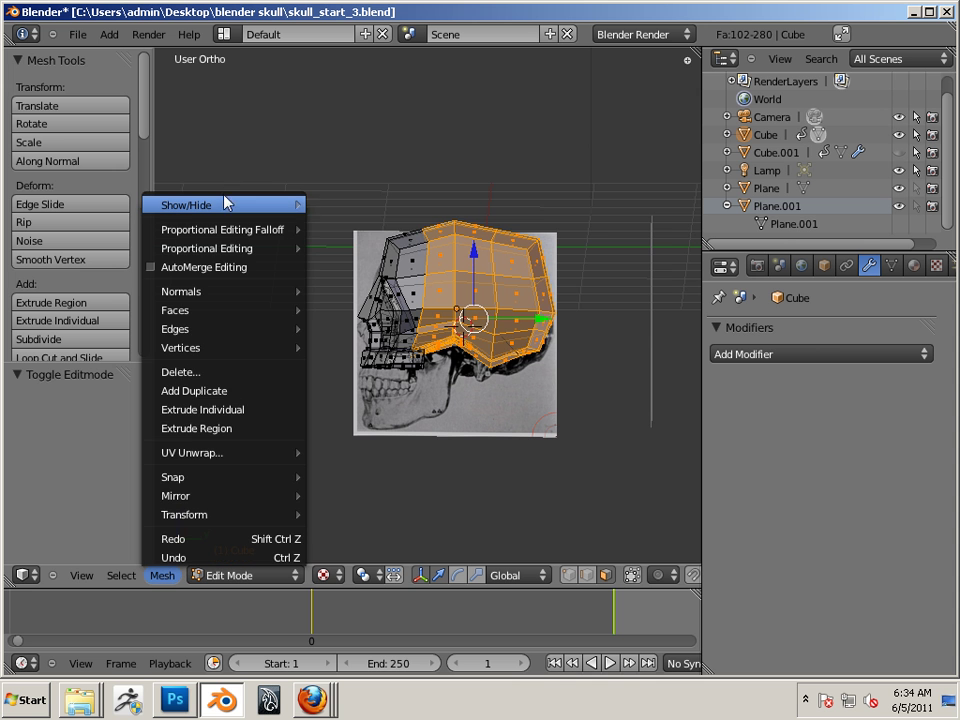
{"action": "mouse_move", "coordinate": [226, 205]}
{"action": "left_click", "coordinate": [362, 223]}
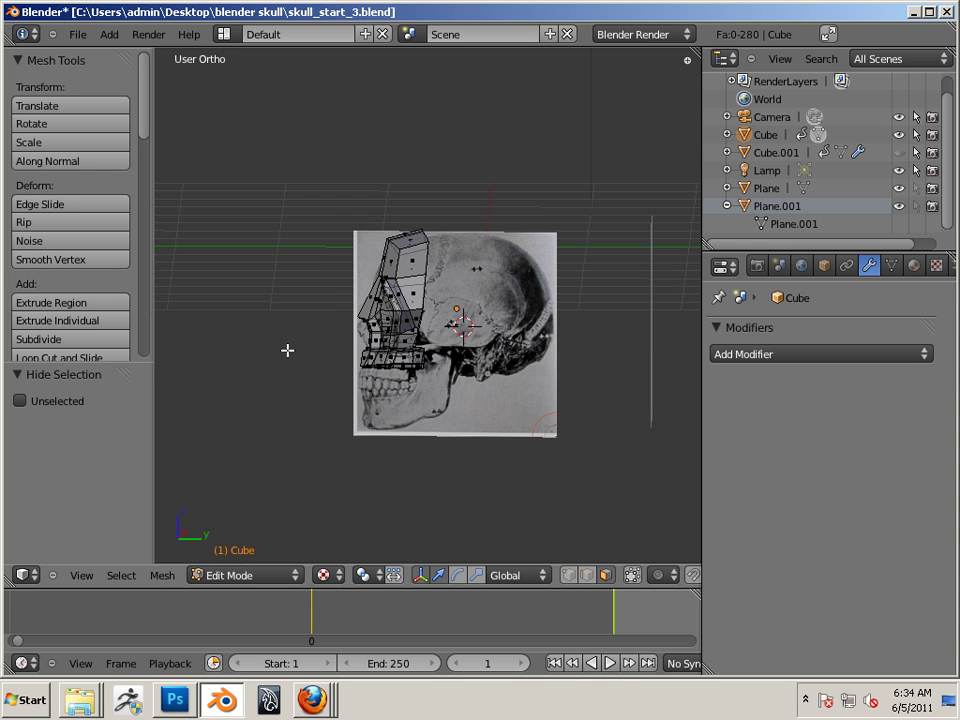
{"action": "middle_click_drag", "start_coordinate": [287, 349], "coordinate": [508, 358]}
{"action": "scroll", "coordinate": [408, 369], "scroll_direction": "up", "scroll_amount": 4}
{"action": "scroll", "coordinate": [408, 370], "scroll_direction": "up", "scroll_amount": 5}
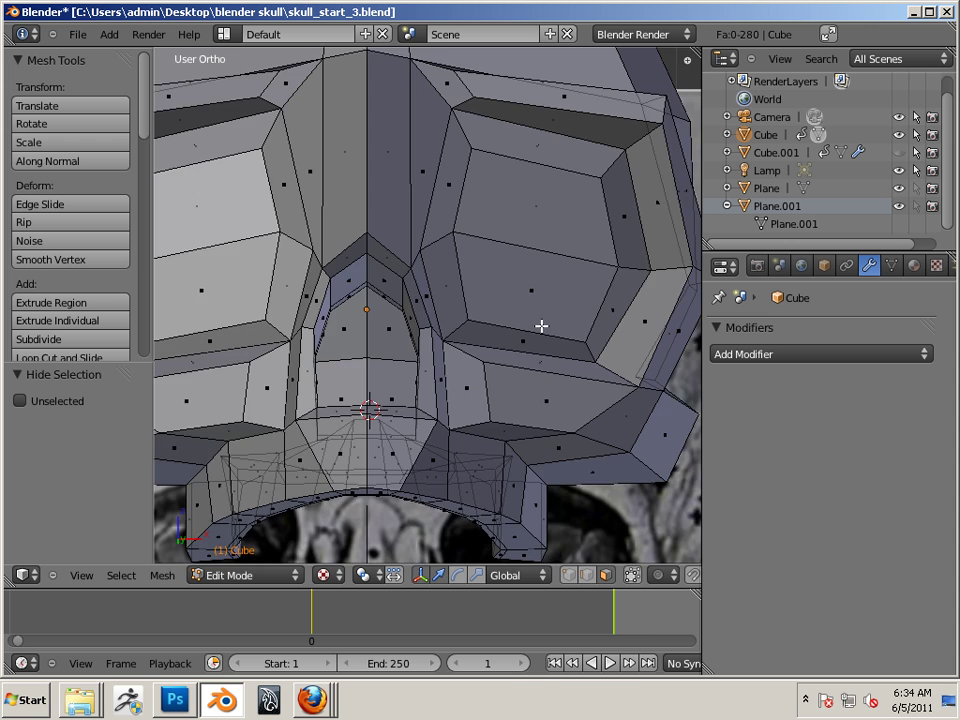
{"action": "right_click", "coordinate": [405, 363]}
{"action": "right_click", "coordinate": [350, 366], "text": "shift"}
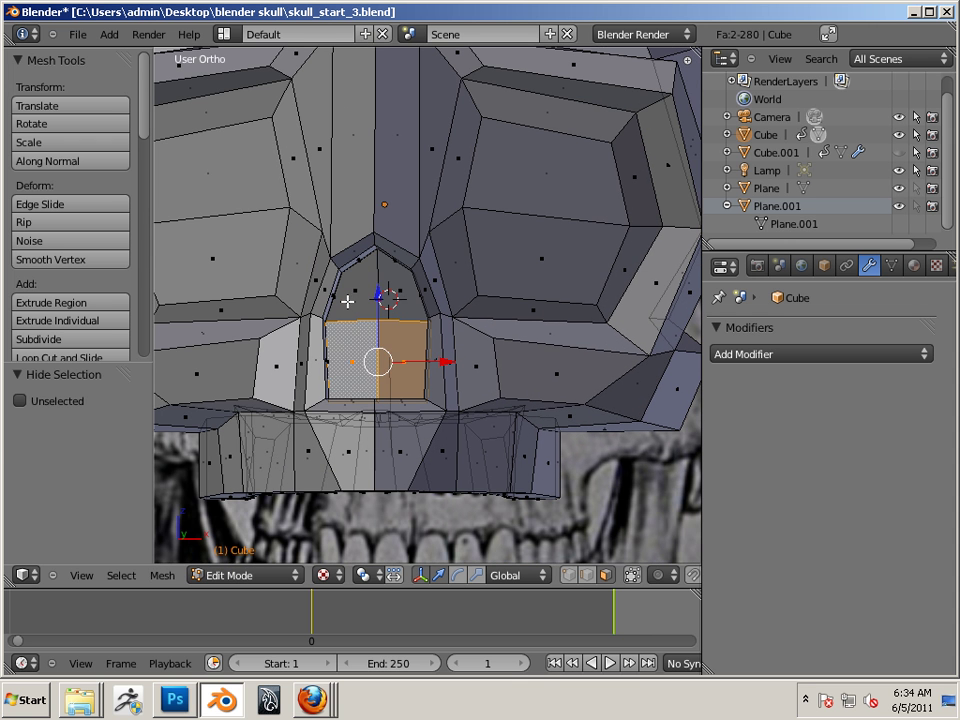
{"action": "right_click", "coordinate": [346, 300], "text": "shift"}
{"action": "left_click", "coordinate": [400, 341]}
{"action": "right_click", "coordinate": [383, 381]}
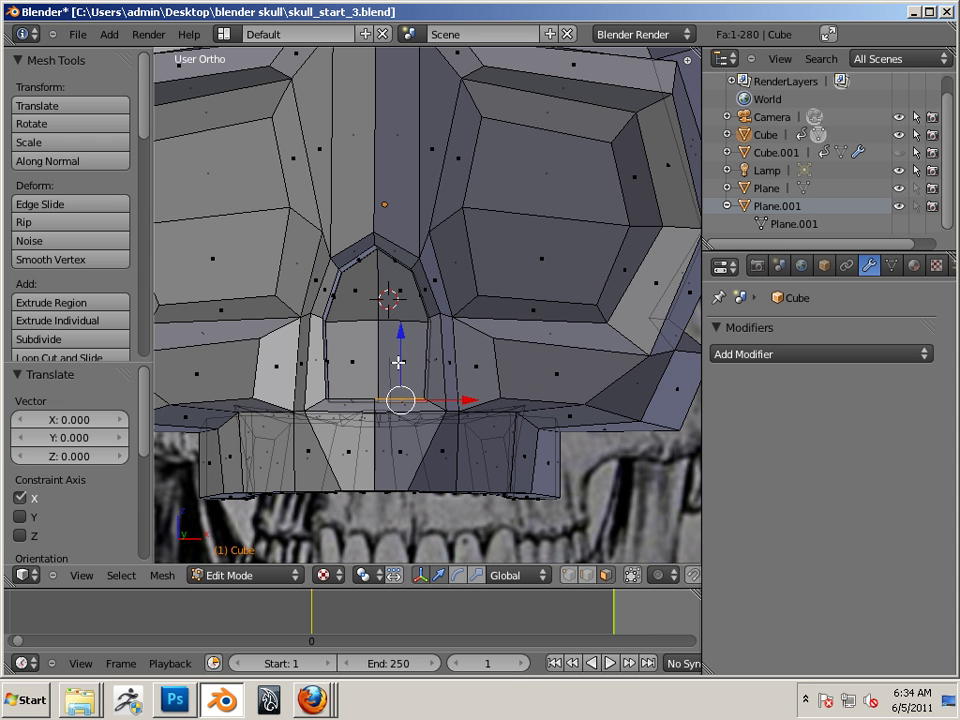
{"action": "left_click", "coordinate": [398, 362]}
{"action": "right_click", "coordinate": [414, 362]}
{"action": "right_click", "coordinate": [350, 360], "text": "shift"}
{"action": "right_click", "coordinate": [410, 304], "text": "shift"}
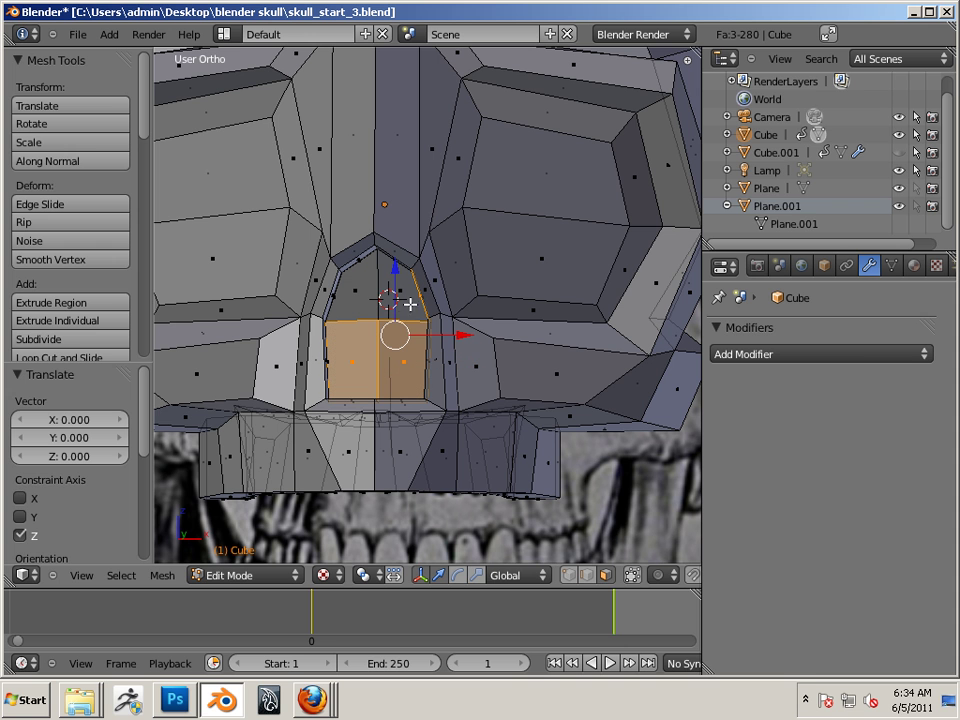
Turn off the transform manipulator and delete the four faces that close the back of the nasal opening
{"action": "left_click", "coordinate": [419, 575]}
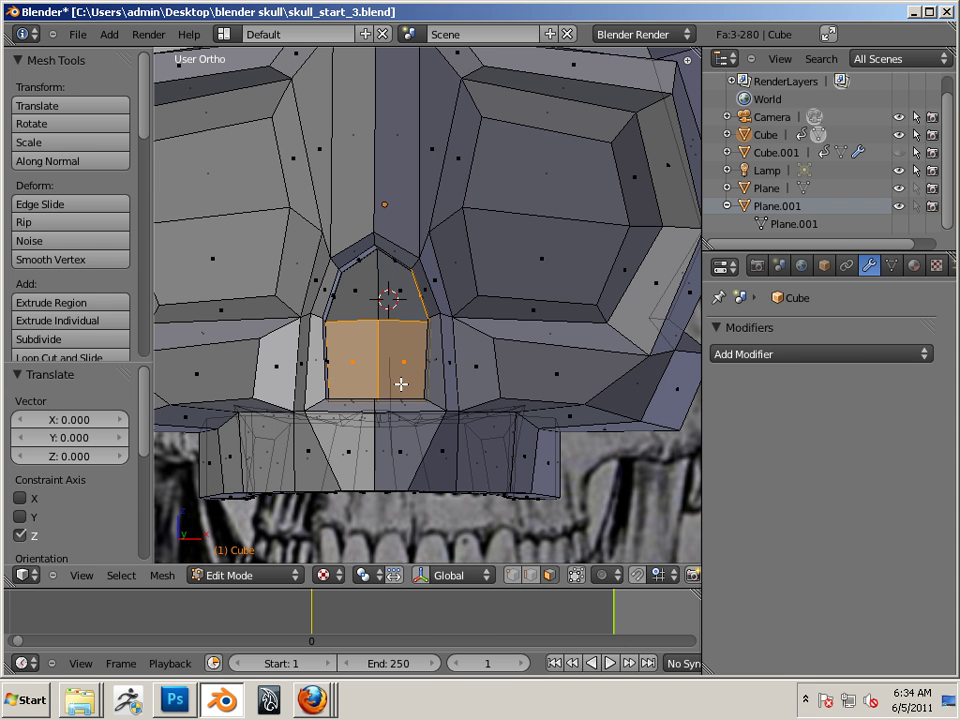
{"action": "right_click", "coordinate": [358, 297]}
{"action": "right_click", "coordinate": [403, 336], "text": "shift"}
{"action": "left_click", "coordinate": [588, 366]}
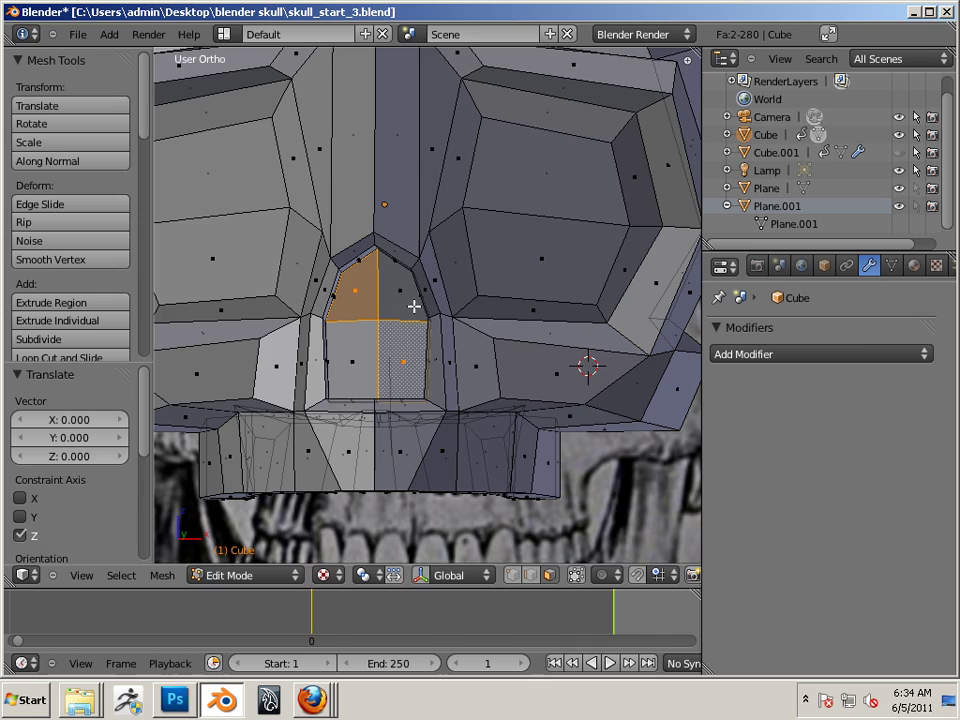
{"action": "right_click", "coordinate": [405, 296], "text": "shift"}
{"action": "right_click", "coordinate": [362, 352], "text": "shift"}
{"action": "middle_click_drag", "start_coordinate": [476, 392], "coordinate": [360, 360]}
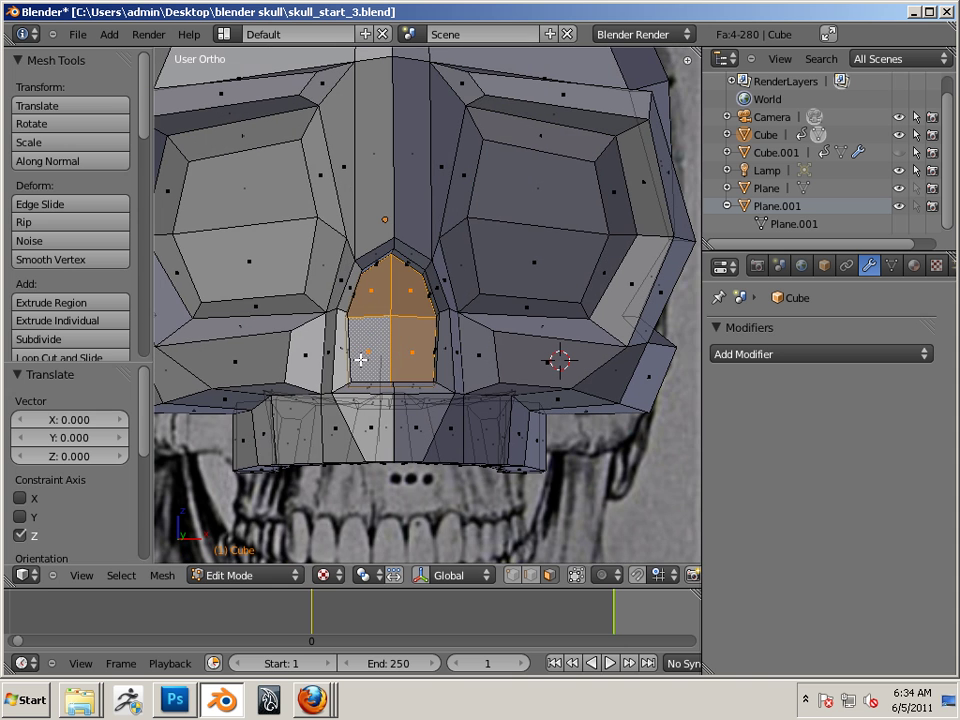
{"action": "key", "text": "x"}
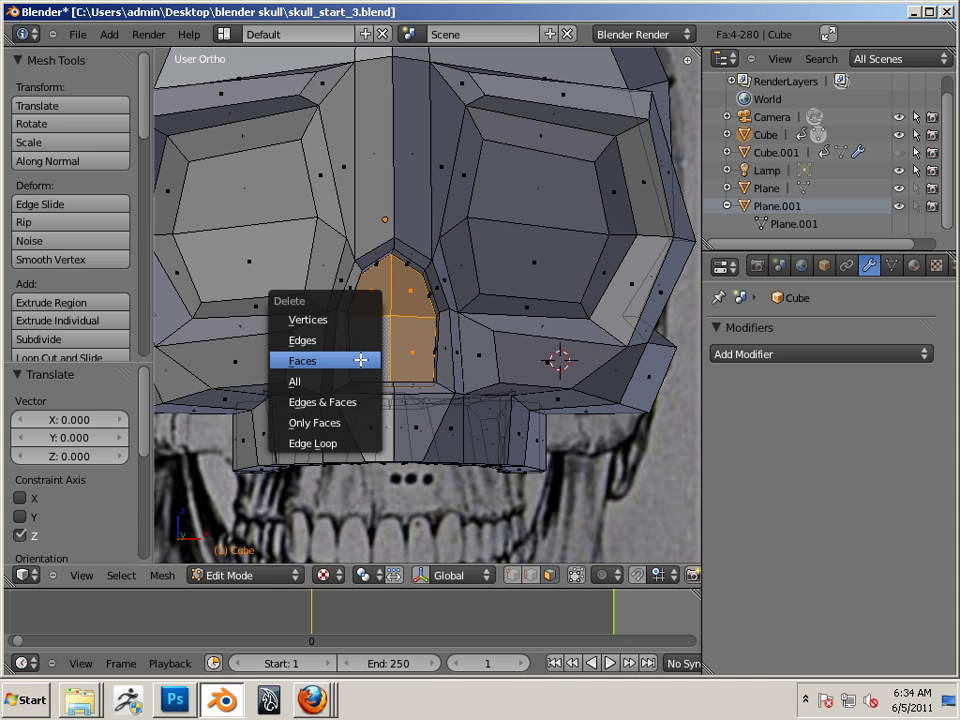
{"action": "left_click", "coordinate": [360, 358]}
Delete the two cheek faces flanking the nasal opening, one on each side
{"action": "middle_click_drag", "start_coordinate": [360, 358], "coordinate": [452, 371]}
{"action": "right_click", "coordinate": [439, 362]}
{"action": "middle_click_drag", "start_coordinate": [397, 399], "coordinate": [296, 373]}
{"action": "right_click", "coordinate": [285, 354], "text": "shift"}
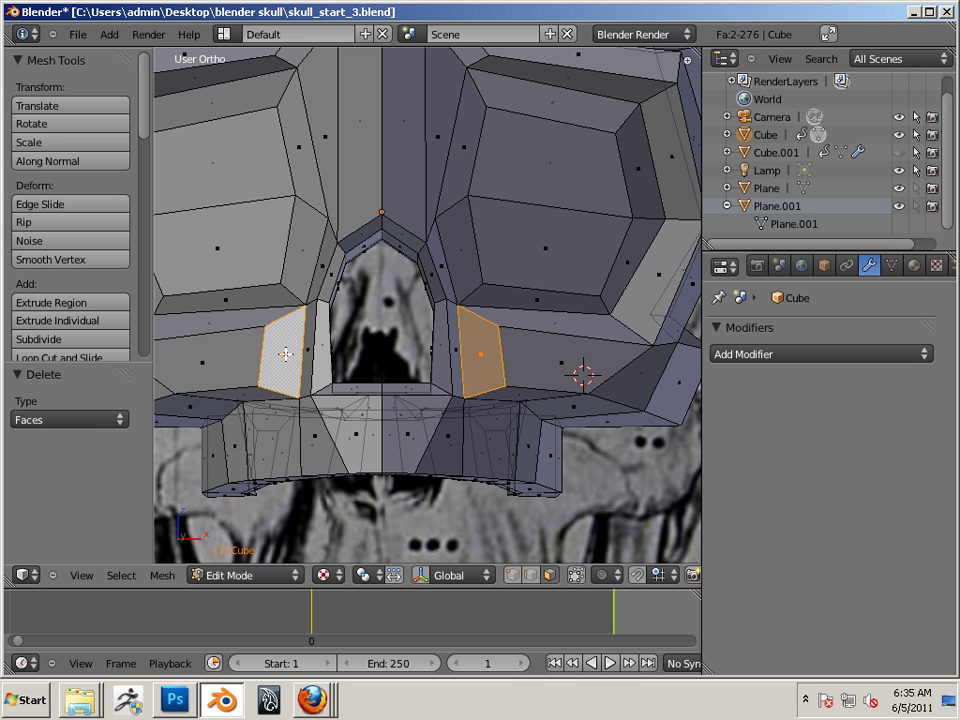
{"action": "key", "text": "x"}
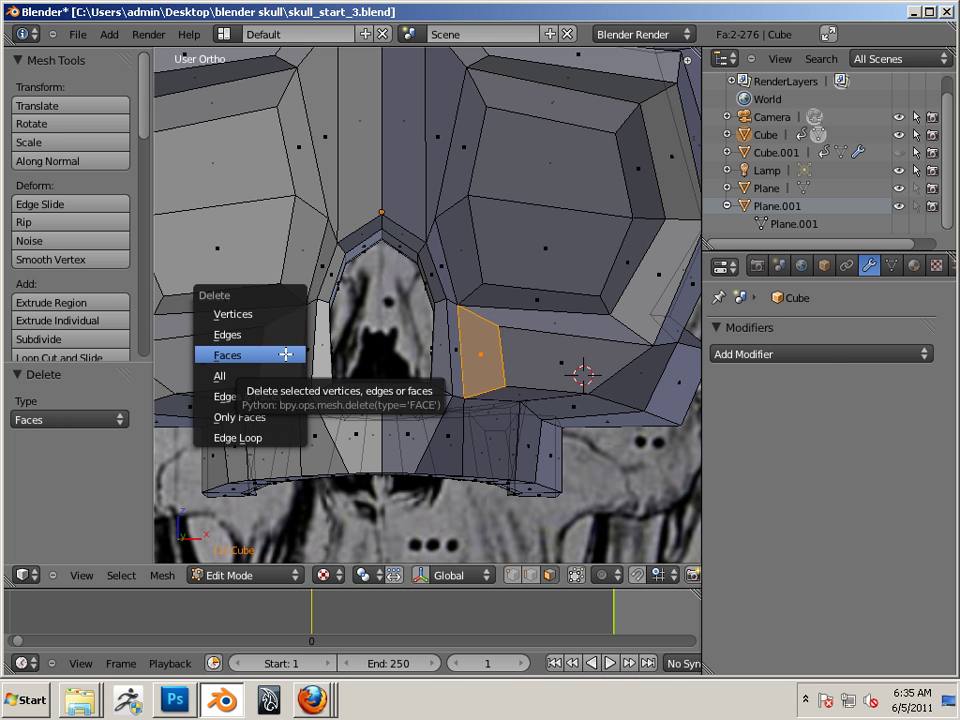
{"action": "left_click", "coordinate": [285, 354]}
Add a loop cut across each side strip of the nasal opening, slid towards the strip's upper end
{"action": "middle_click_drag", "start_coordinate": [300, 356], "coordinate": [506, 399]}
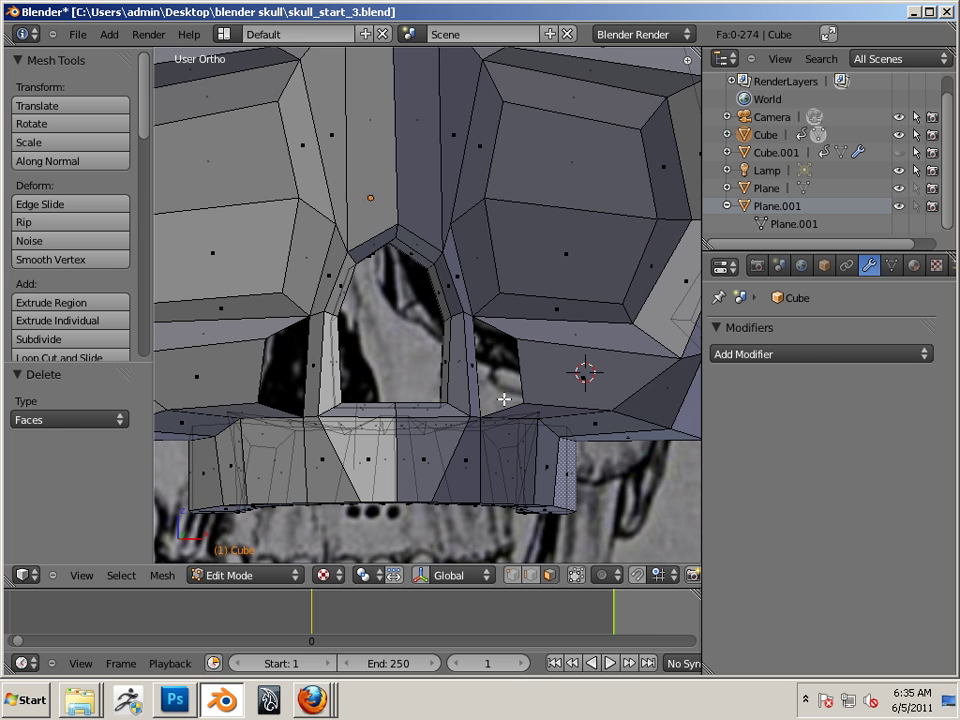
{"action": "key", "text": "ctrl+r"}
{"action": "left_click", "coordinate": [469, 345]}
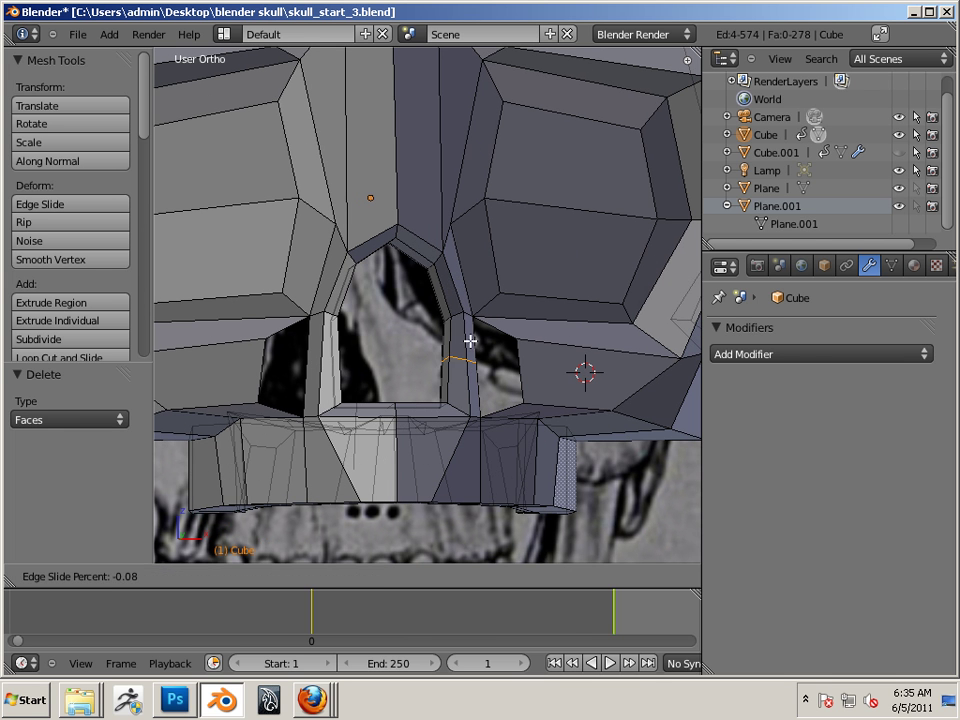
{"action": "left_click", "coordinate": [471, 319]}
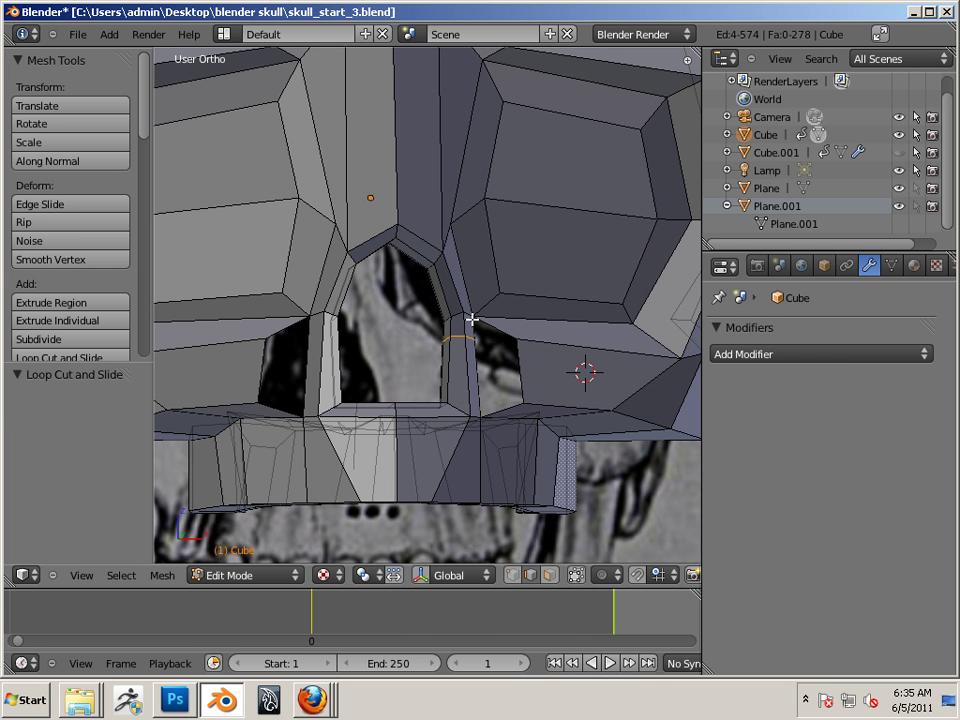
{"action": "key", "text": "ctrl+r"}
{"action": "left_click", "coordinate": [332, 345]}
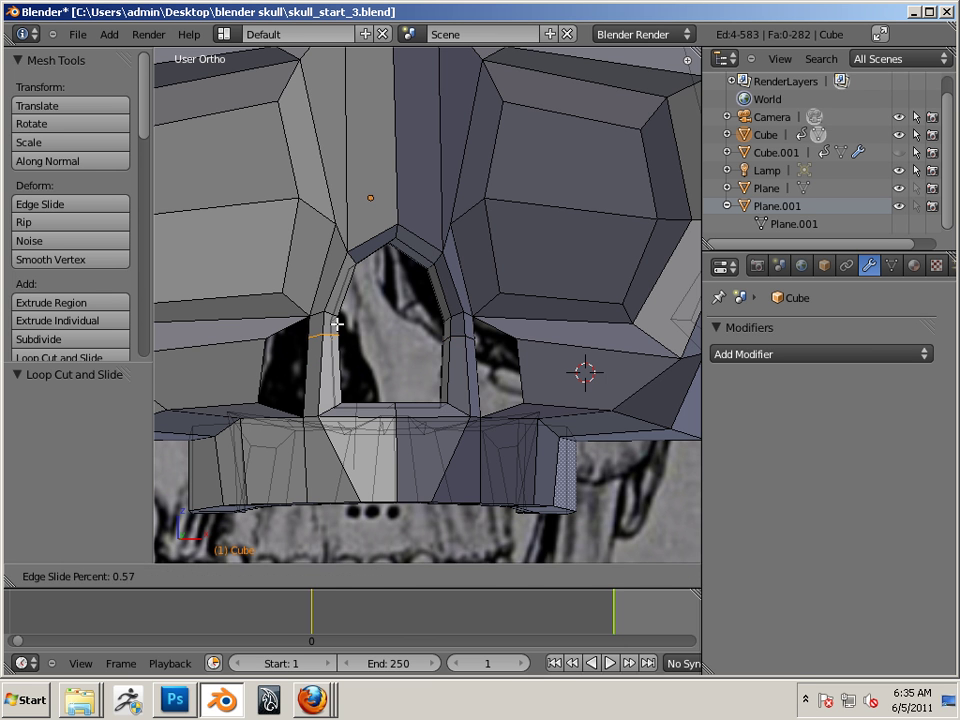
{"action": "left_click", "coordinate": [337, 324]}
Add a loop cut near the lower end of each nasal side strip, and switch to vertex selection
{"action": "key", "text": "ctrl+r"}
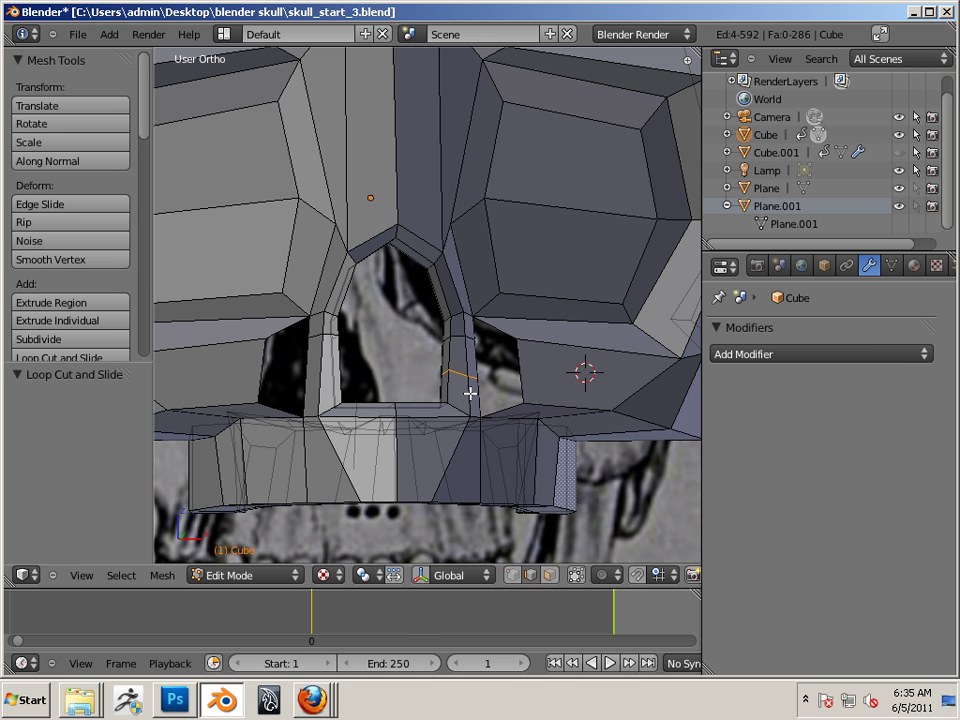
{"action": "left_click", "coordinate": [467, 405]}
{"action": "left_click", "coordinate": [427, 405]}
{"action": "key", "text": "ctrl+r"}
{"action": "left_click", "coordinate": [327, 395]}
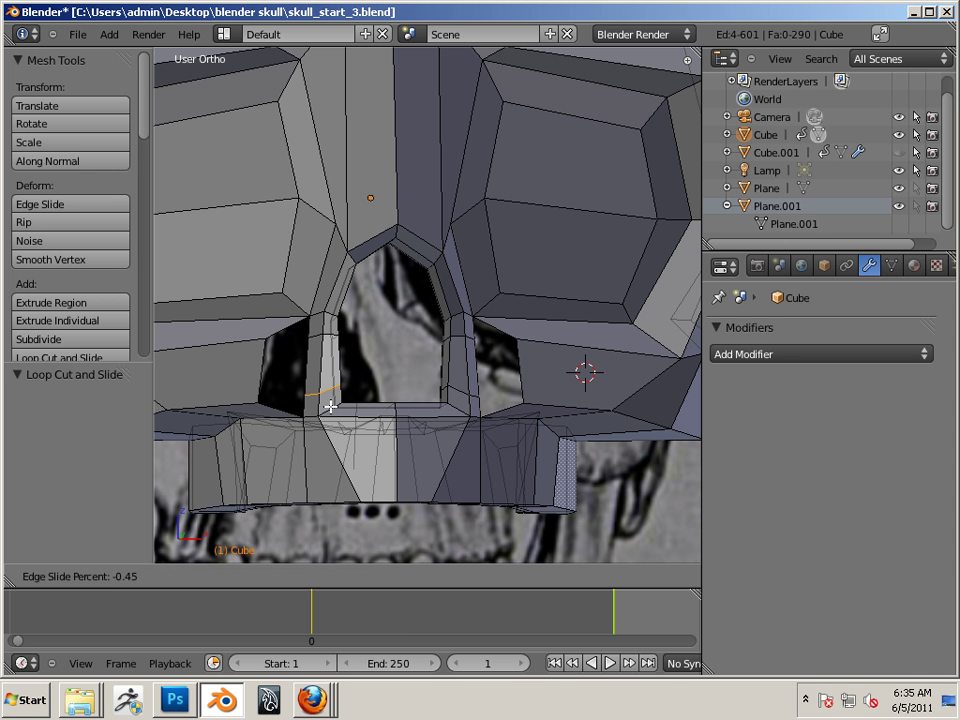
{"action": "left_click", "coordinate": [330, 407]}
{"action": "middle_click_drag", "start_coordinate": [476, 431], "coordinate": [418, 422]}
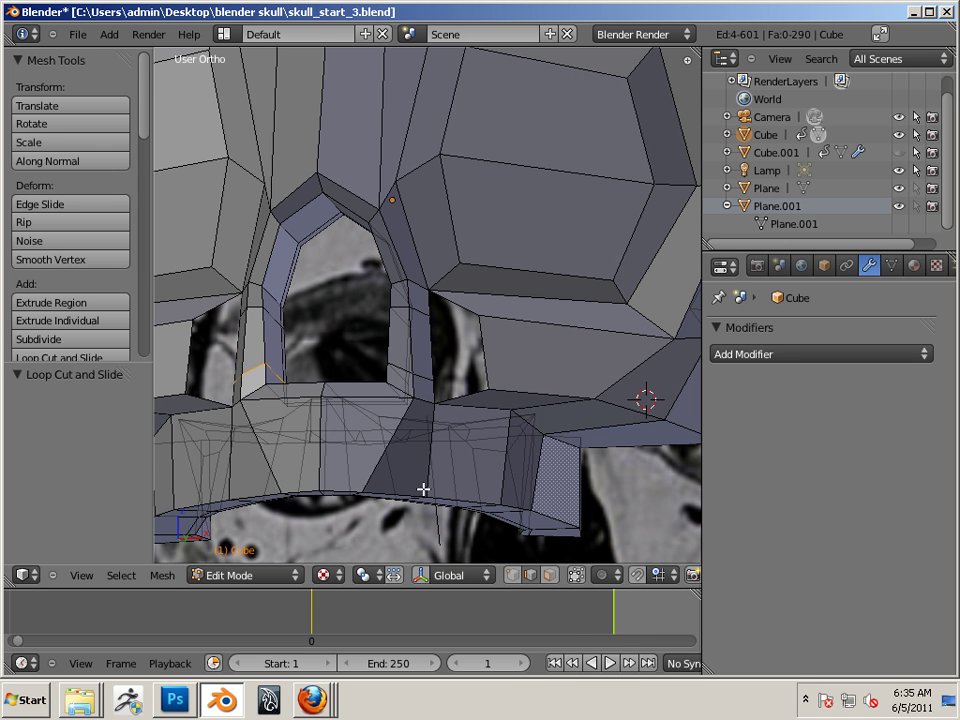
{"action": "left_click", "coordinate": [513, 575]}
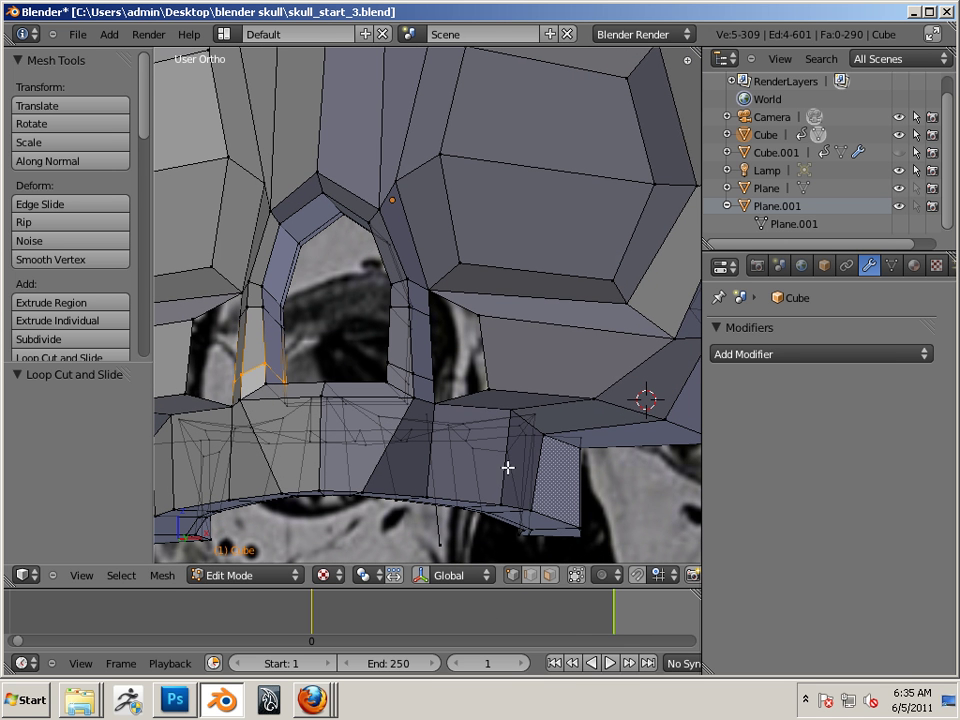
Try to merge the right nasal strip's upper cut vertex into the neighbouring cheek vertex using At First
{"action": "right_click", "coordinate": [479, 317]}
{"action": "right_click", "coordinate": [428, 317], "text": "shift"}
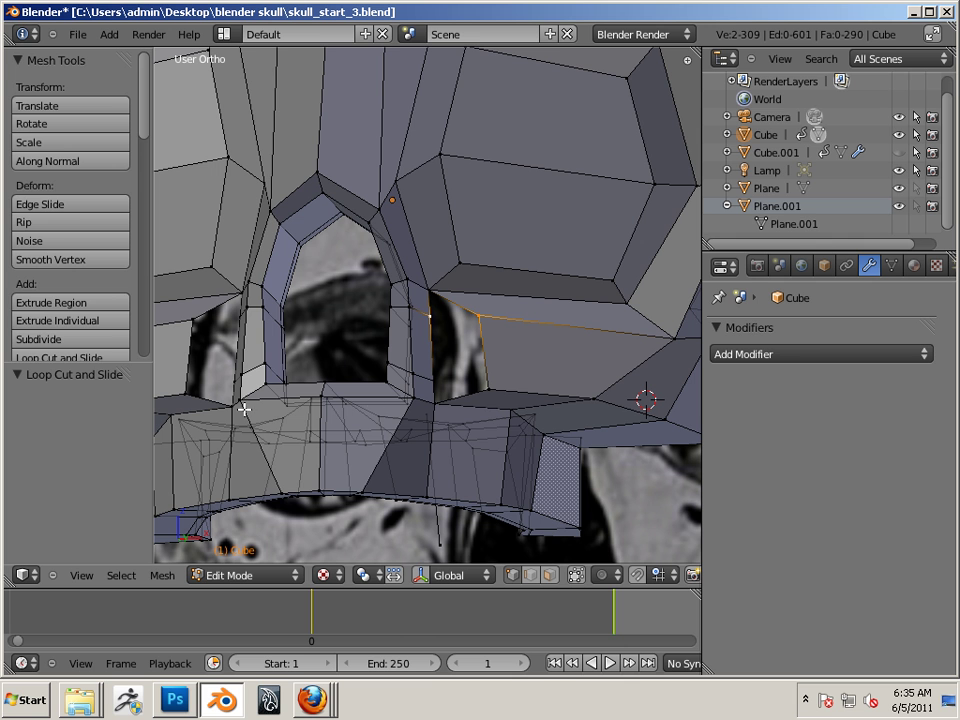
{"action": "left_click_drag", "start_coordinate": [144, 133], "coordinate": [136, 220]}
{"action": "left_click", "coordinate": [125, 211]}
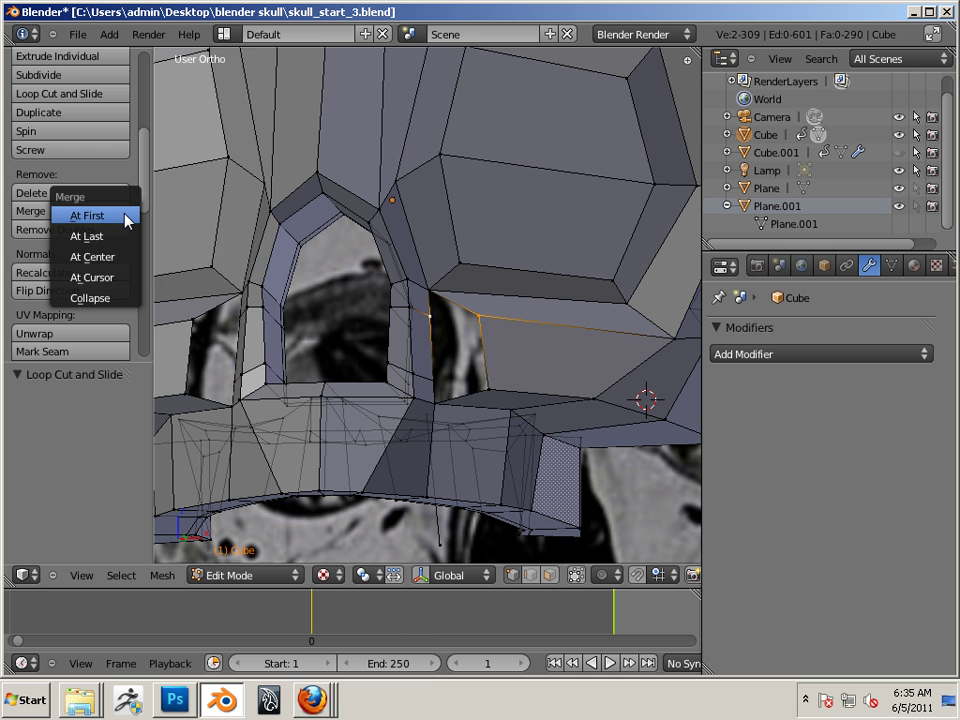
{"action": "left_click", "coordinate": [125, 215]}
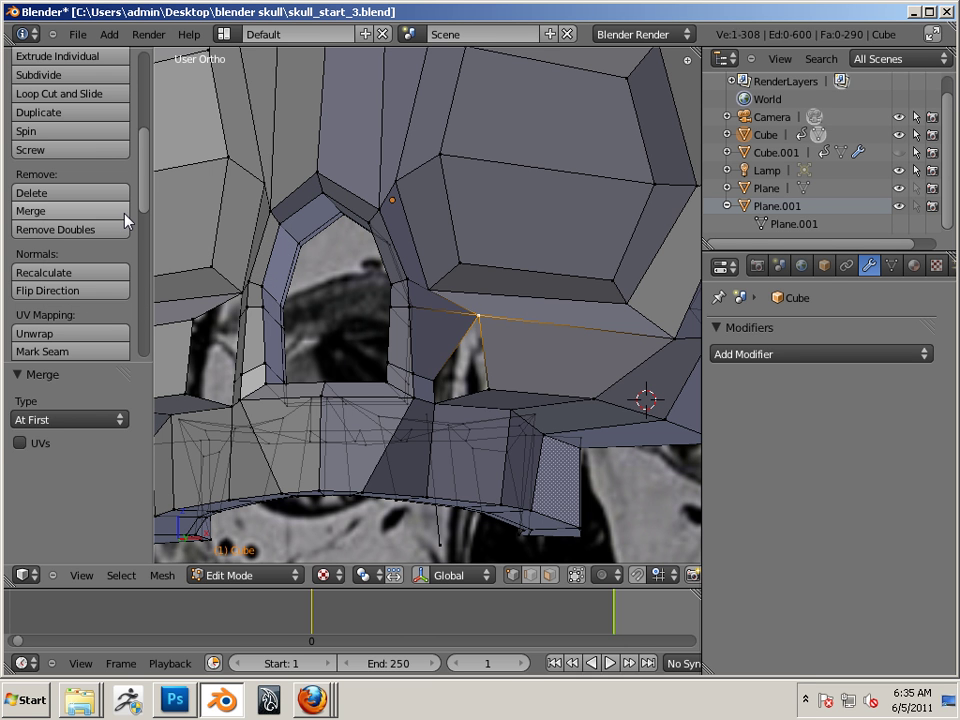
{"action": "right_click", "coordinate": [448, 352]}
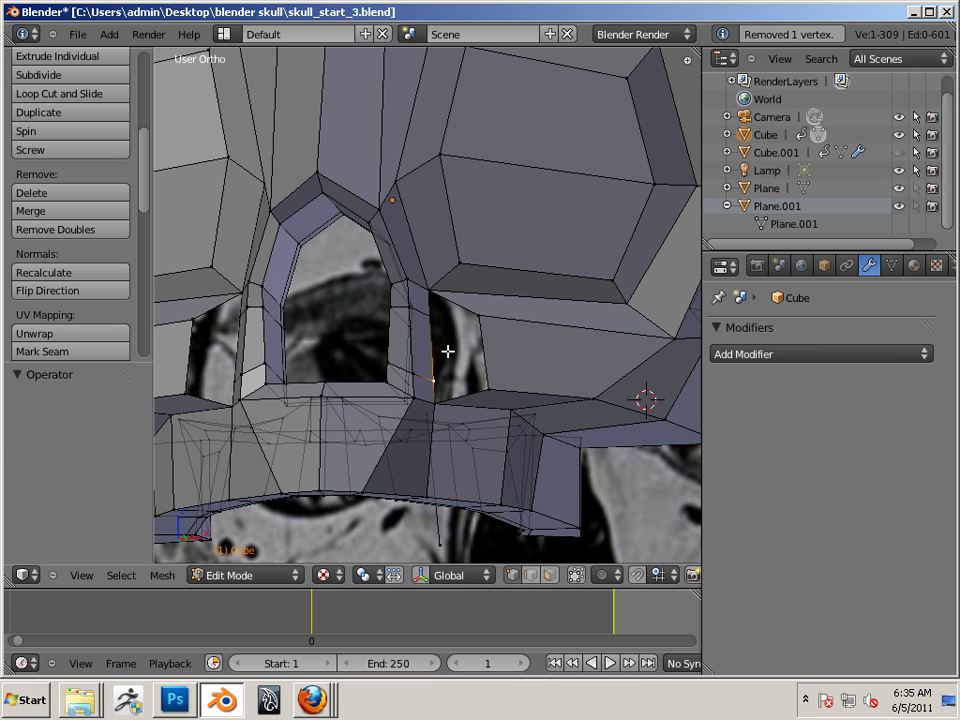
Close the gap right of the nasal opening by merging both cheek vertices into the strip's upper and lower cut vertices with At First
{"action": "right_click", "coordinate": [429, 316]}
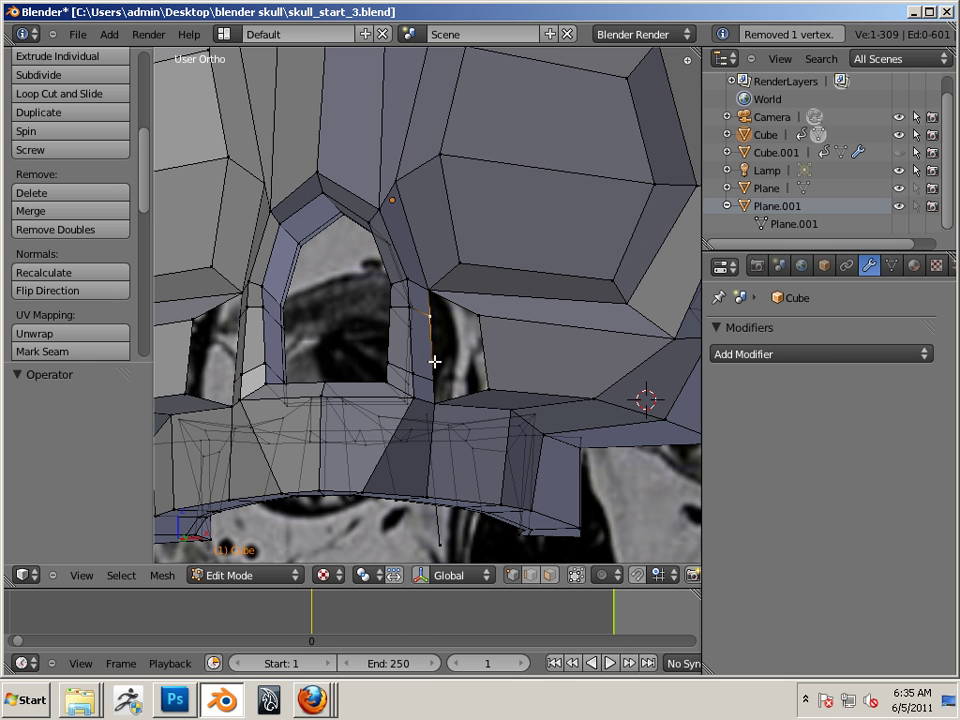
{"action": "right_click", "coordinate": [482, 315], "text": "shift"}
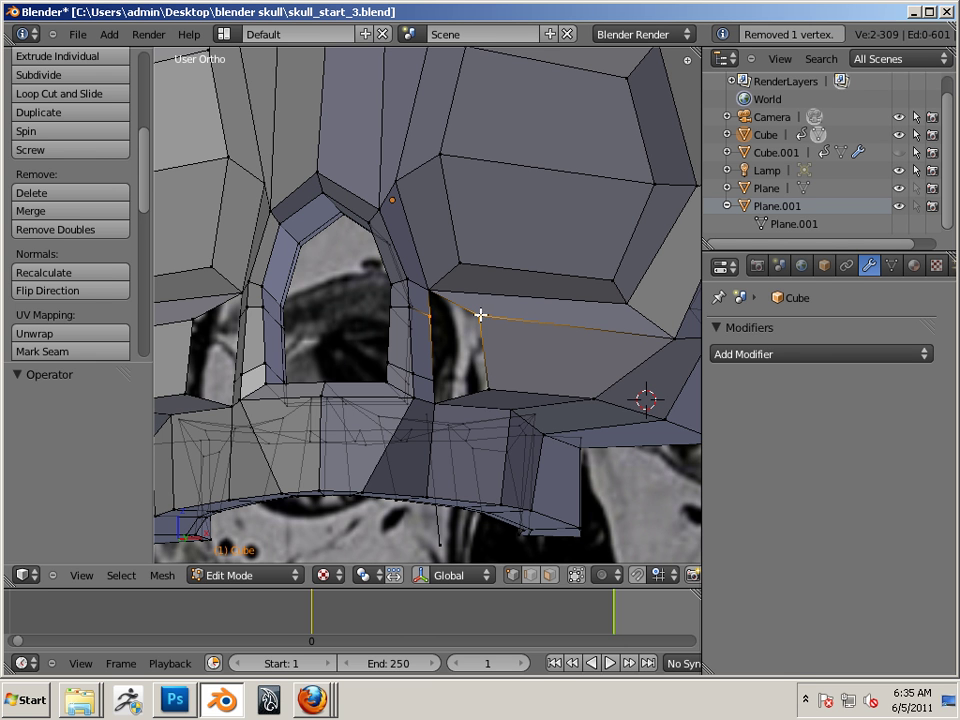
{"action": "left_click", "coordinate": [70, 211]}
{"action": "left_click", "coordinate": [64, 210]}
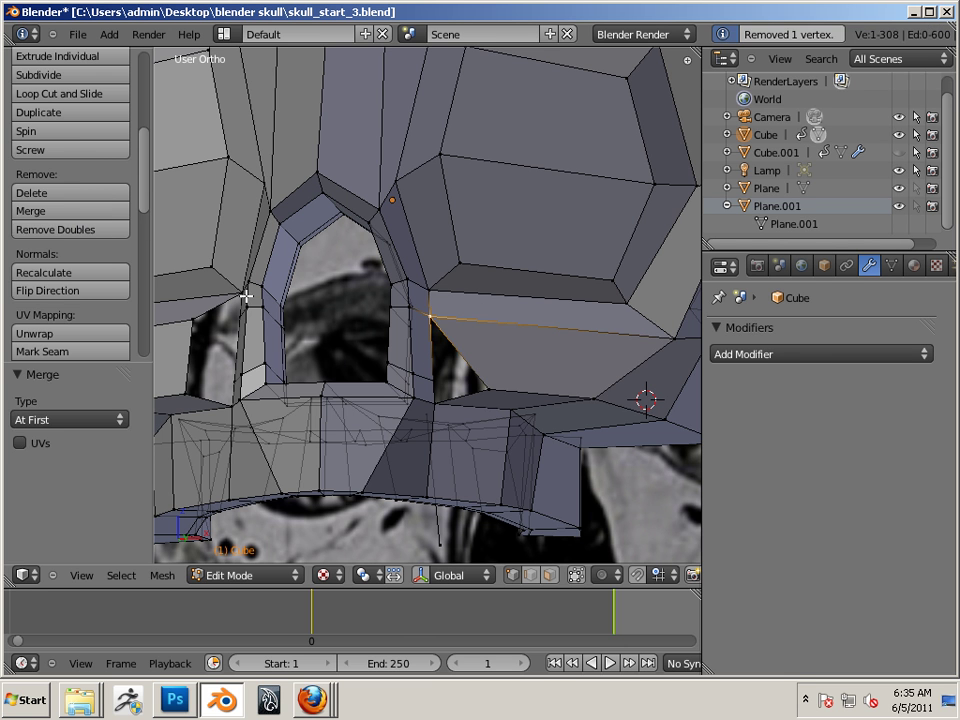
{"action": "right_click", "coordinate": [435, 383]}
{"action": "right_click", "coordinate": [489, 389], "text": "shift"}
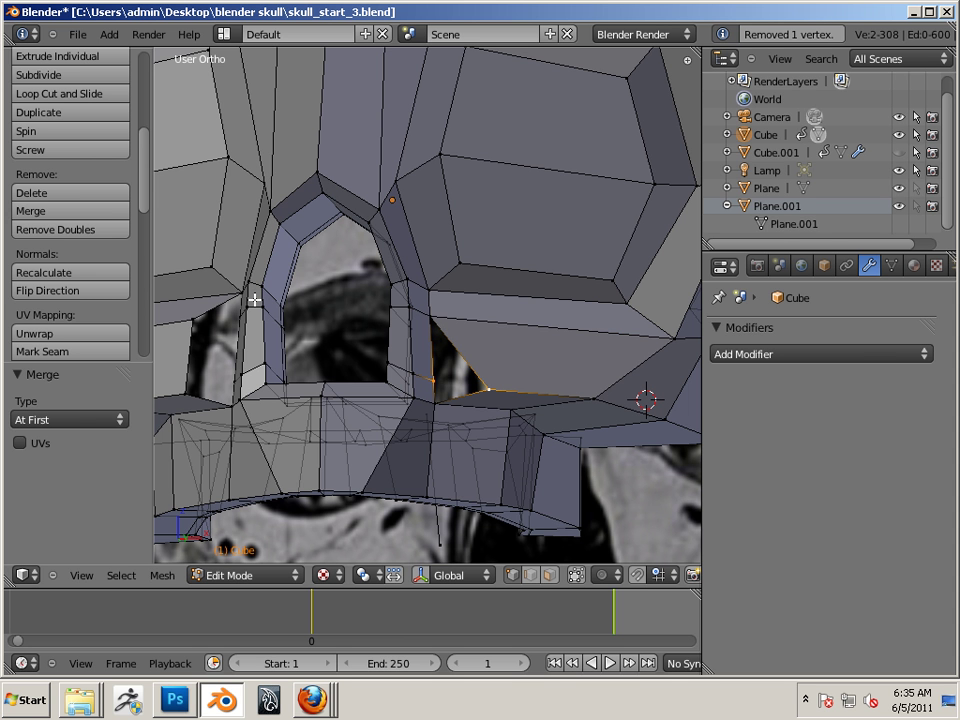
{"action": "left_click", "coordinate": [88, 212]}
{"action": "left_click", "coordinate": [88, 216]}
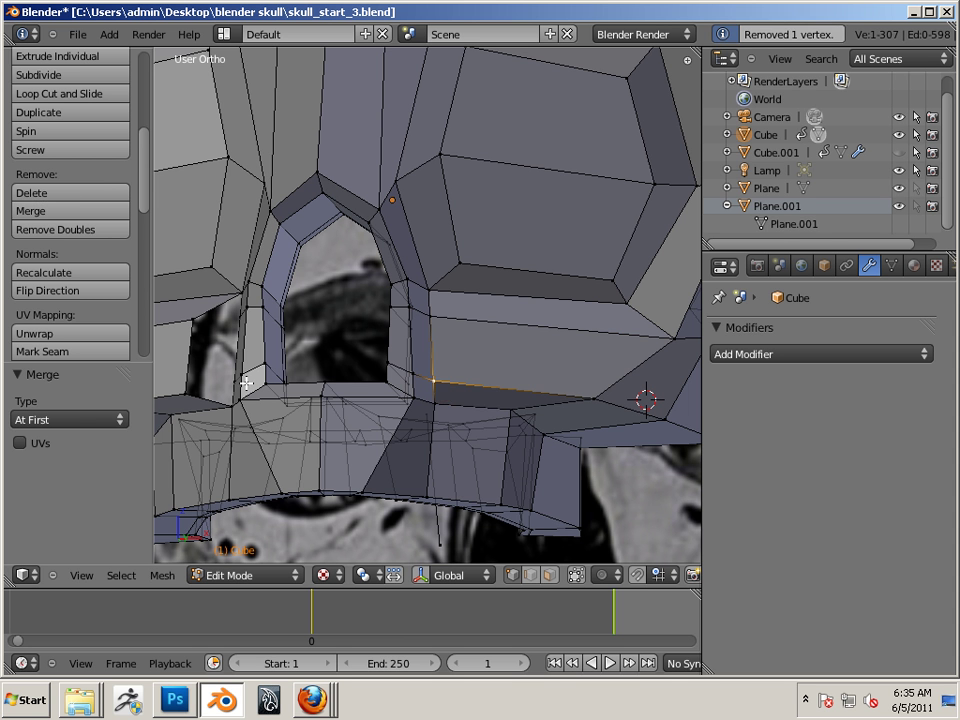
Close the gap left of the nasal opening by merging both cheek vertices into the strip's upper and lower cut vertices with At First
{"action": "middle_click_drag", "start_coordinate": [250, 380], "coordinate": [340, 361]}
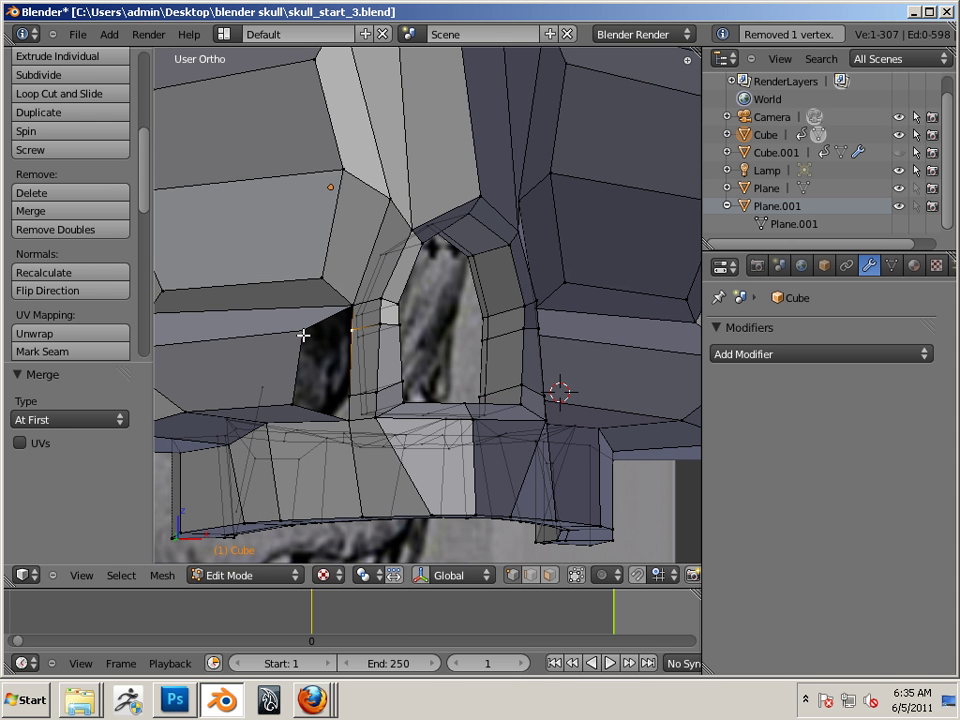
{"action": "right_click", "coordinate": [303, 331]}
{"action": "left_click", "coordinate": [42, 213]}
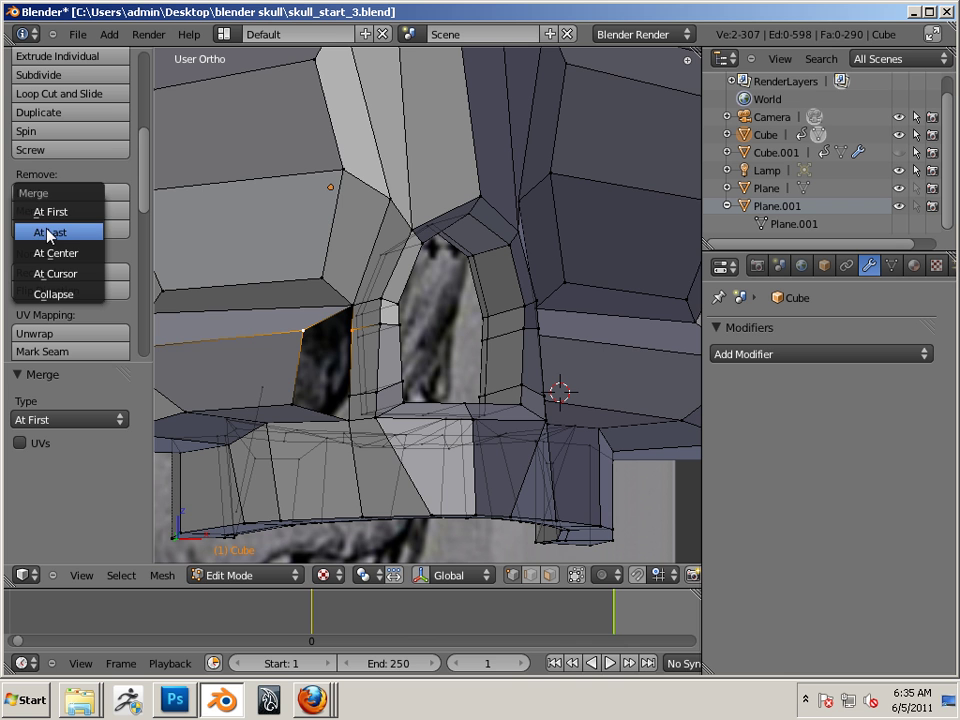
{"action": "left_click", "coordinate": [47, 212]}
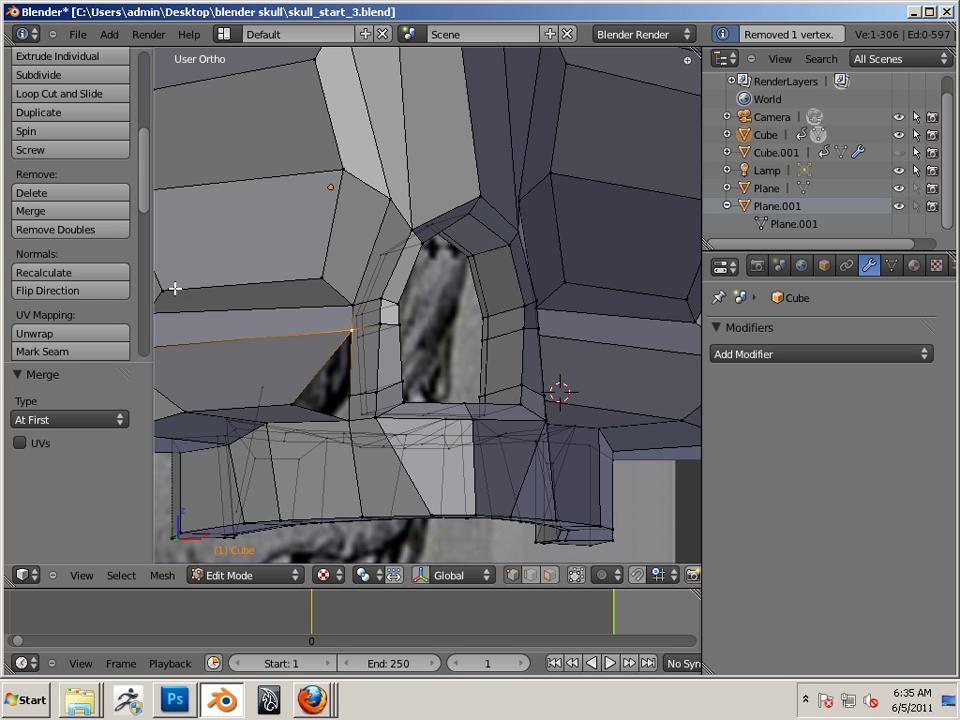
{"action": "right_click", "coordinate": [292, 404], "text": "shift"}
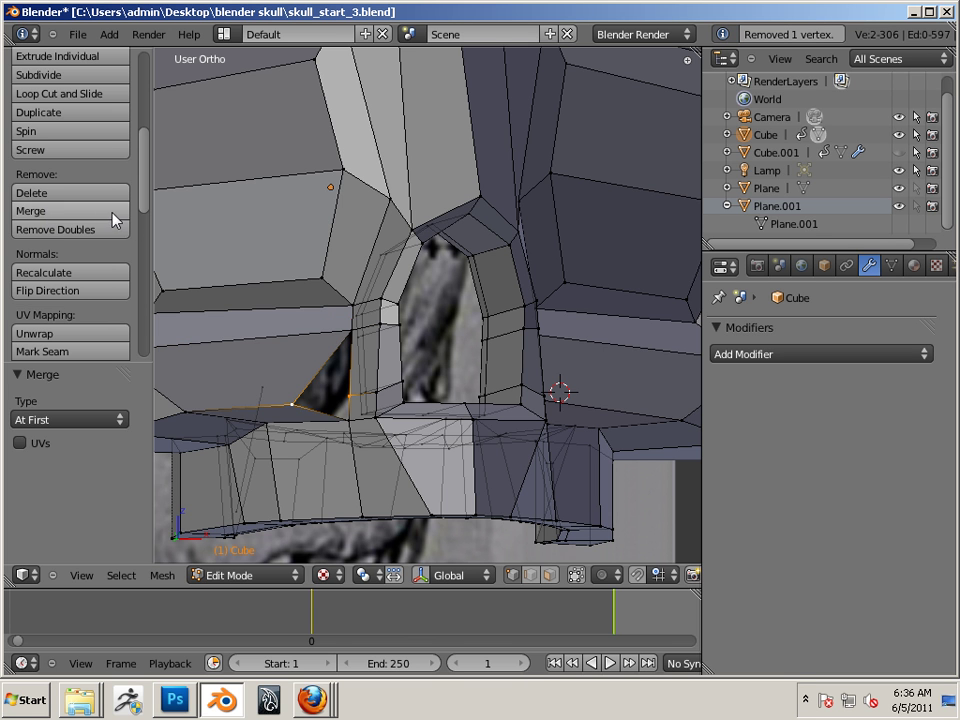
{"action": "left_click", "coordinate": [75, 212]}
{"action": "left_click", "coordinate": [50, 213]}
Add a Multiresolution modifier to the skull, leave Edit Mode and subdivide the mesh once
{"action": "middle_click_drag", "start_coordinate": [430, 350], "coordinate": [337, 332]}
{"action": "middle_click_drag", "start_coordinate": [261, 228], "coordinate": [455, 385]}
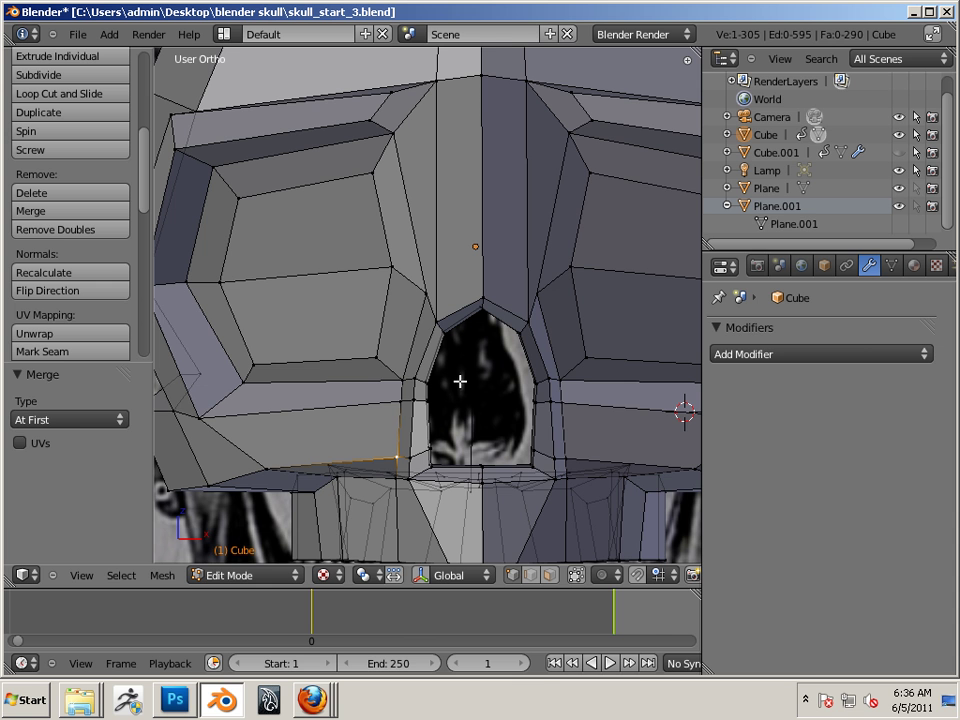
{"action": "middle_click_drag", "start_coordinate": [467, 284], "coordinate": [437, 394], "text": "shift"}
{"action": "middle_click_drag", "start_coordinate": [532, 238], "coordinate": [534, 224], "text": "ctrl"}
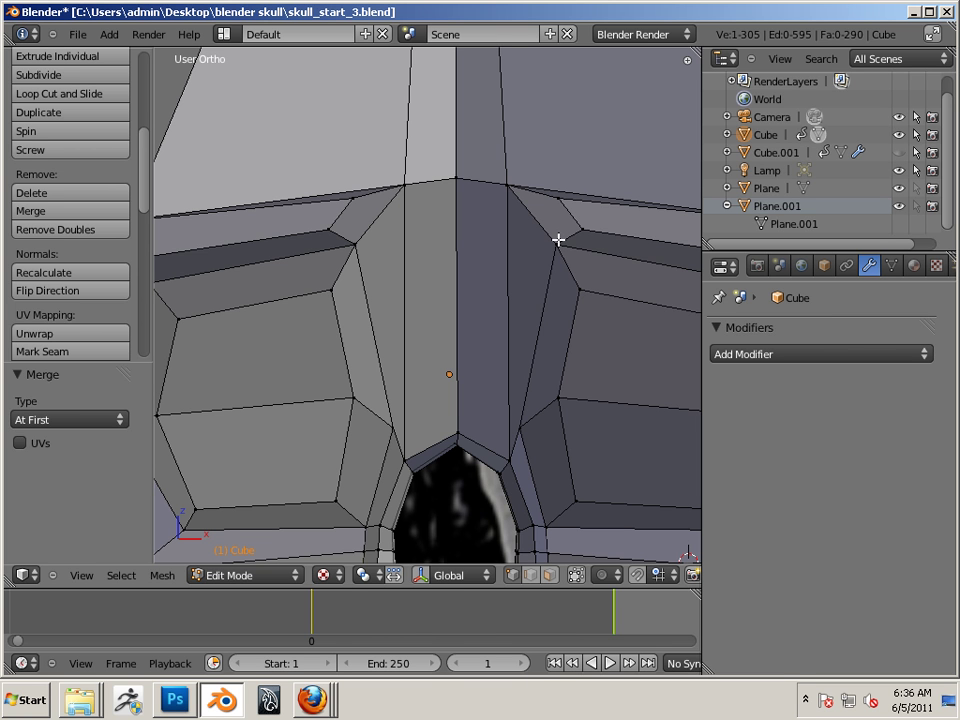
{"action": "right_click", "coordinate": [553, 242]}
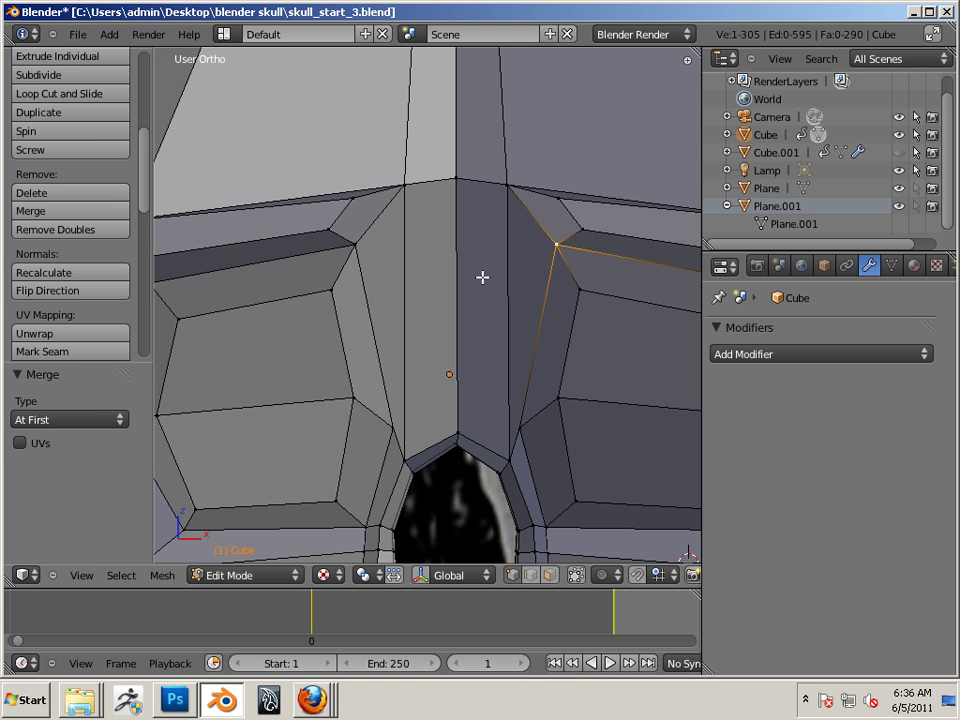
{"action": "left_click", "coordinate": [752, 354]}
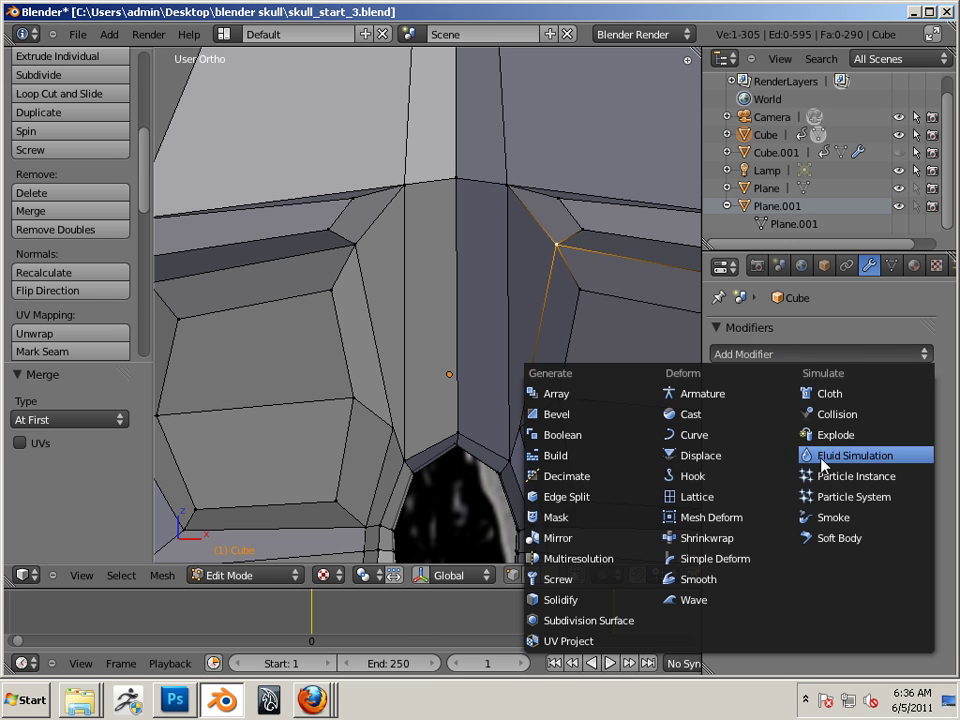
{"action": "left_click", "coordinate": [597, 560]}
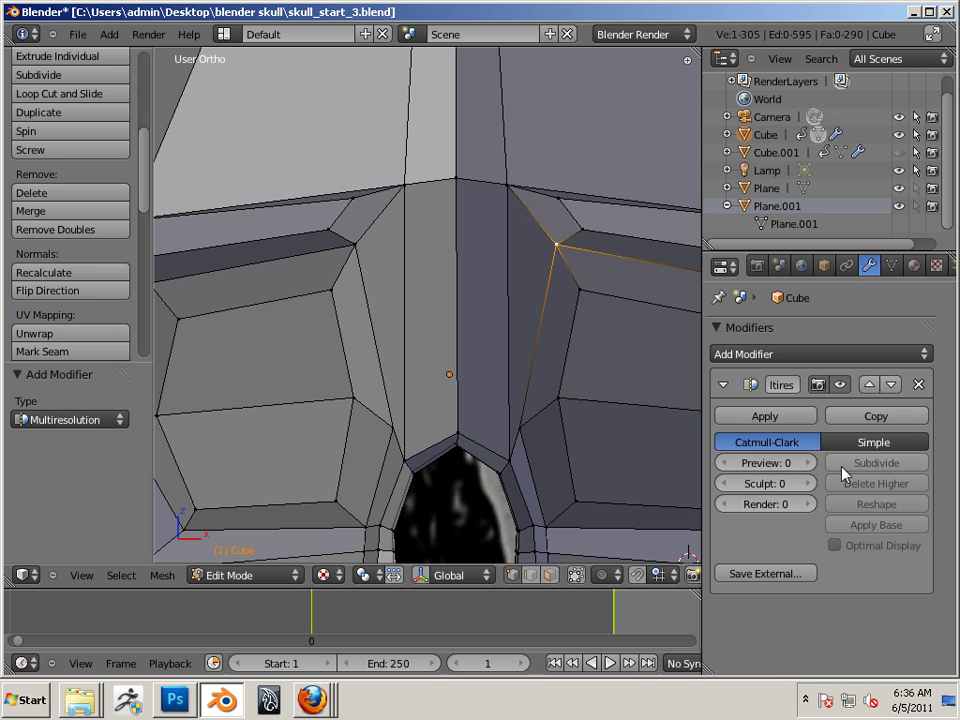
{"action": "key", "text": "Tab"}
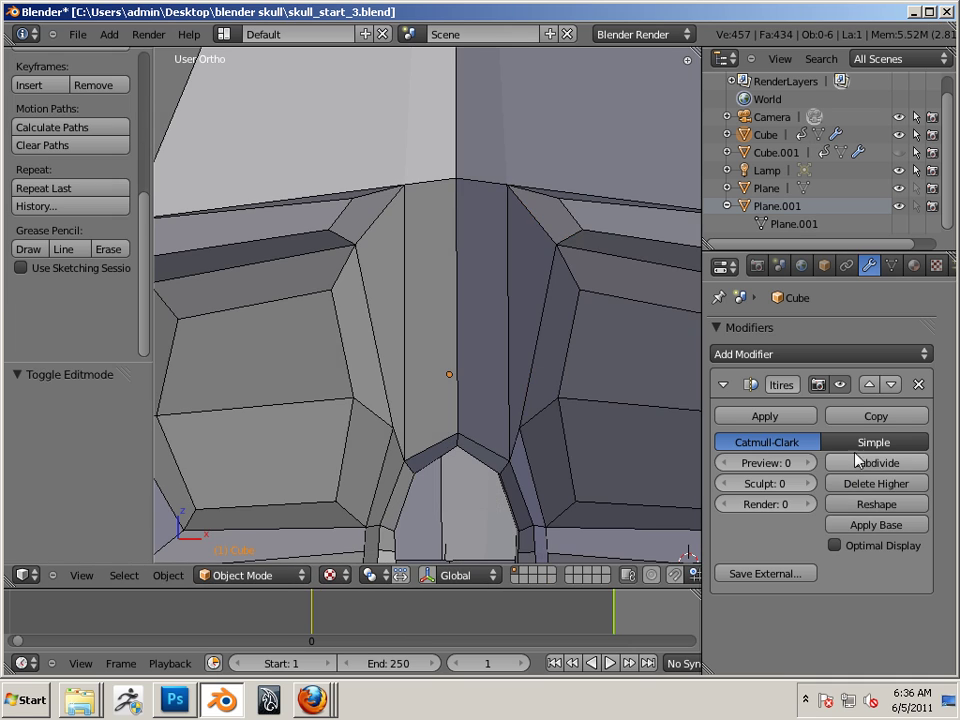
{"action": "left_click", "coordinate": [871, 465]}
Examine the subdivided skull's eye sockets, nasal opening and underside from several angles
{"action": "scroll", "coordinate": [568, 349], "scroll_direction": "down", "scroll_amount": 3}
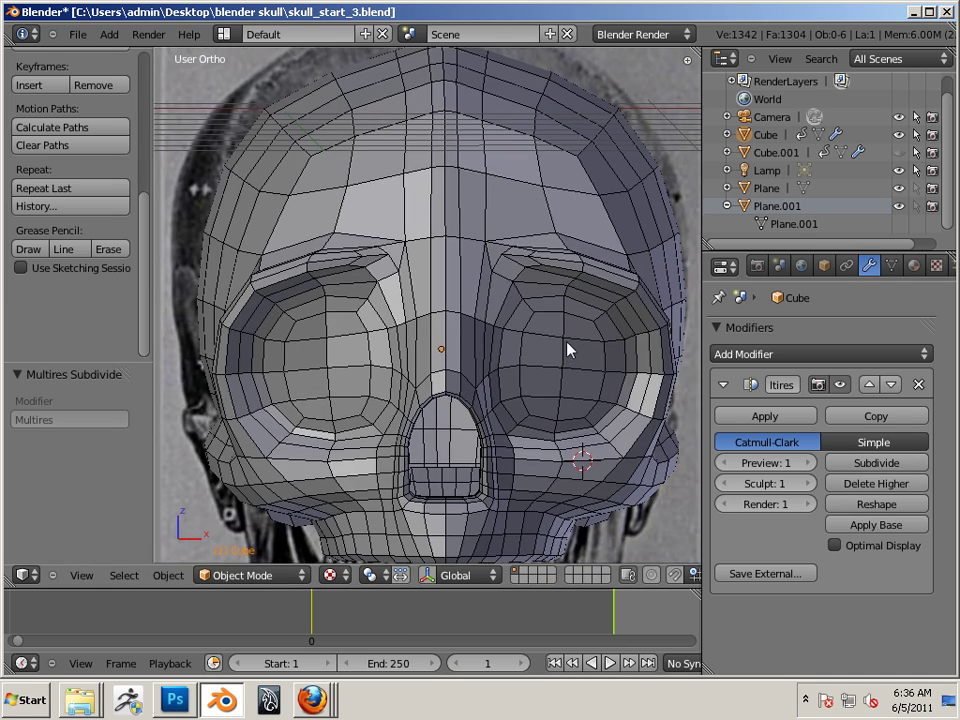
{"action": "scroll", "coordinate": [537, 289], "scroll_direction": "up", "scroll_amount": 2}
{"action": "mouse_move", "coordinate": [568, 349]}
{"action": "middle_mouse_down"}
{"action": "mouse_move", "coordinate": [537, 289]}
{"action": "mouse_move", "coordinate": [501, 317]}
{"action": "middle_mouse_up"}
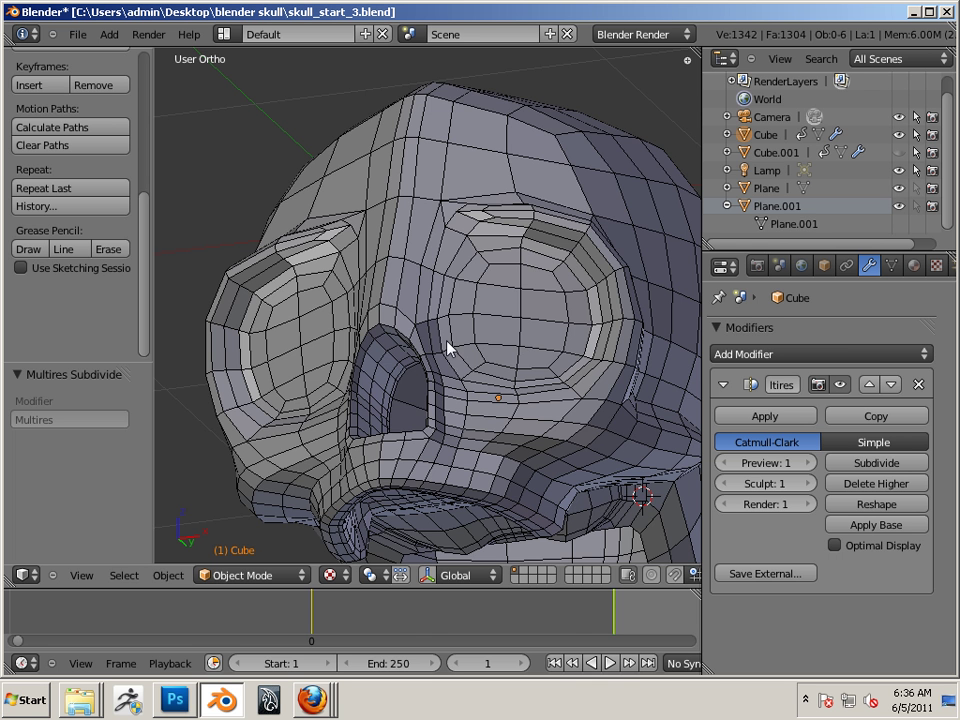
{"action": "middle_click_drag", "start_coordinate": [447, 348], "coordinate": [512, 366]}
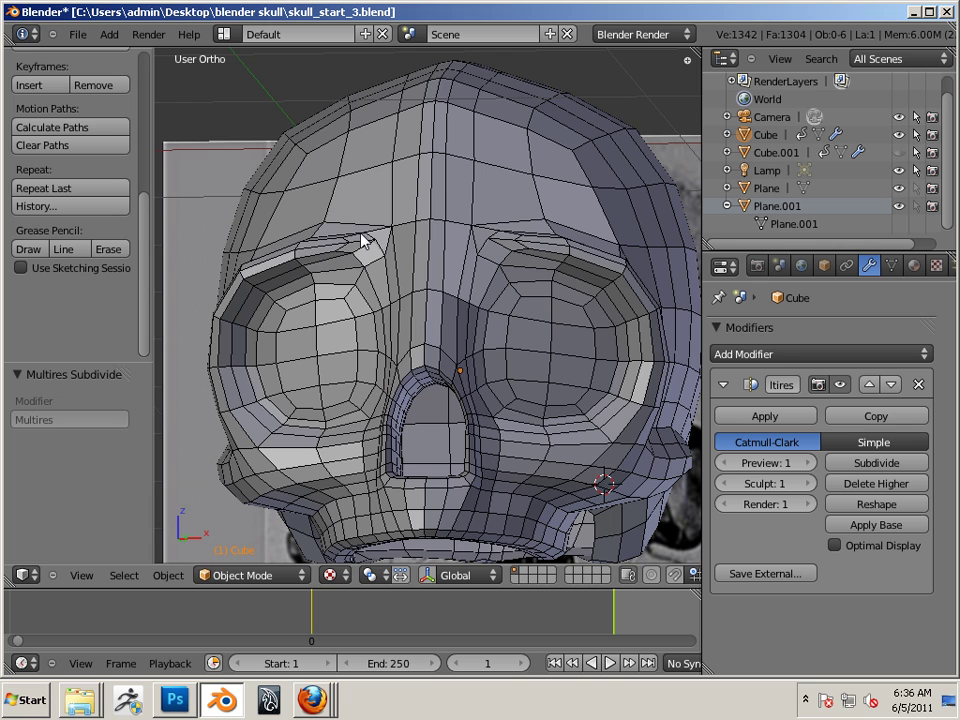
{"action": "scroll", "coordinate": [525, 246], "scroll_direction": "down", "scroll_amount": 5}
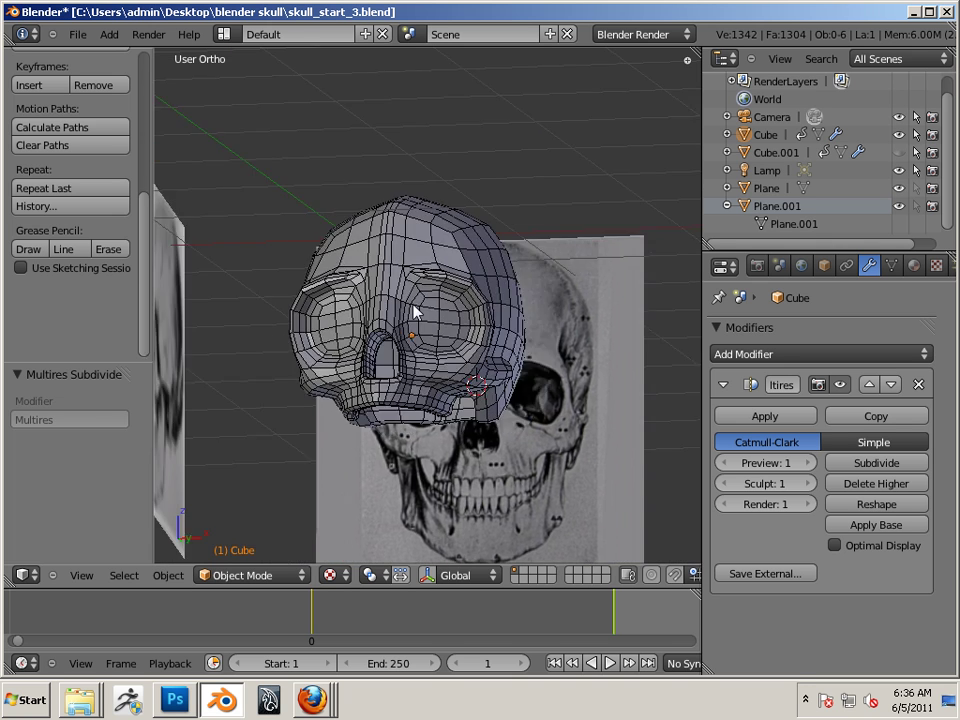
{"action": "middle_click_drag", "start_coordinate": [415, 310], "coordinate": [371, 249]}
{"action": "middle_click_drag", "start_coordinate": [664, 484], "coordinate": [540, 393]}
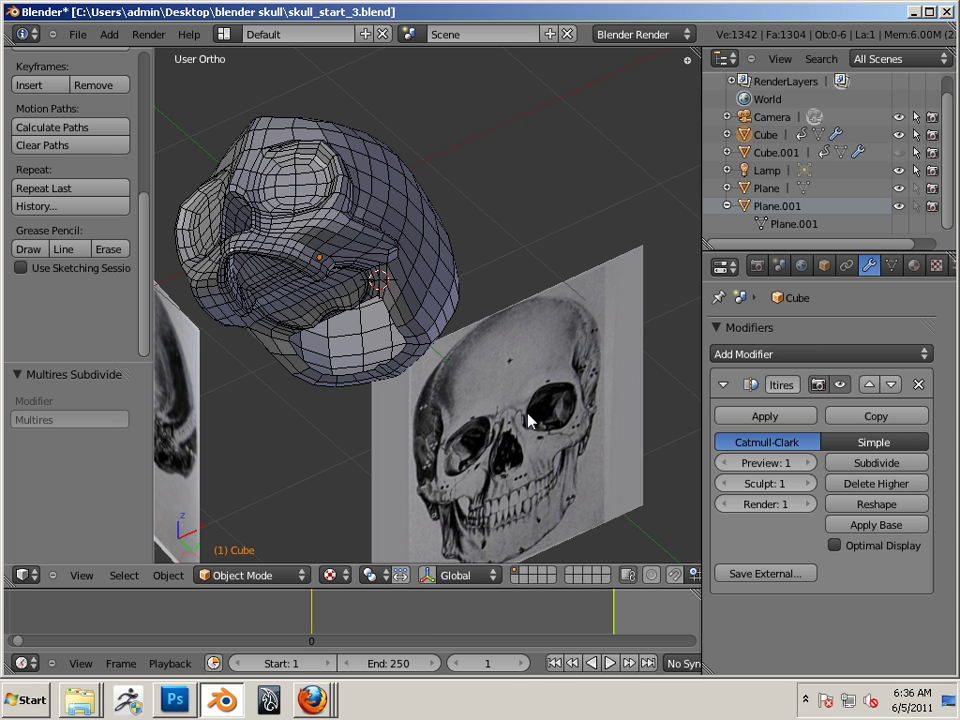
{"action": "middle_click_drag", "start_coordinate": [392, 420], "coordinate": [473, 456]}
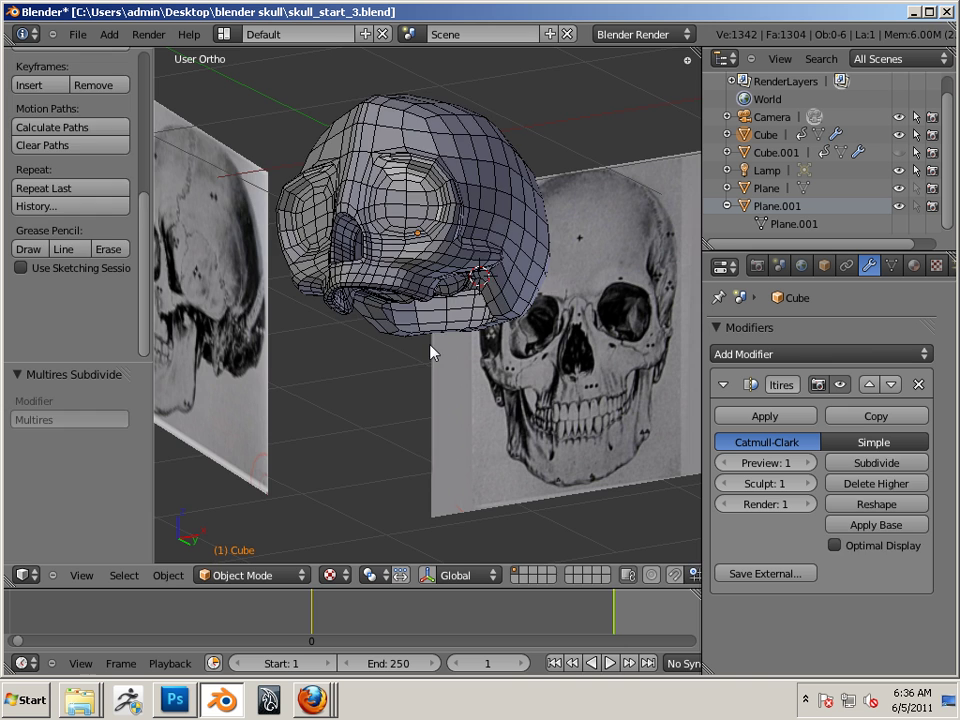
Compare the low-poly area between the eye sockets with its subdivided version, and remove the Multiresolution modifier
{"action": "key", "text": "Tab"}
{"action": "middle_click_drag", "start_coordinate": [375, 294], "coordinate": [440, 400]}
{"action": "scroll", "coordinate": [453, 319], "scroll_direction": "up", "scroll_amount": 3}
{"action": "scroll", "coordinate": [439, 401], "scroll_direction": "up", "scroll_amount": 4}
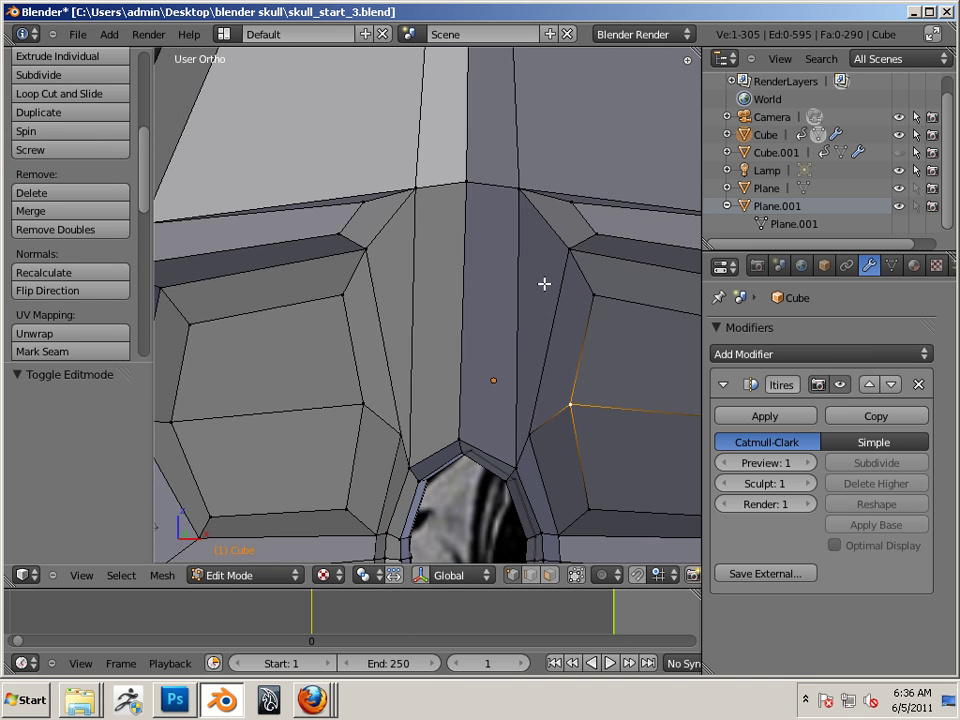
{"action": "right_click", "coordinate": [564, 248]}
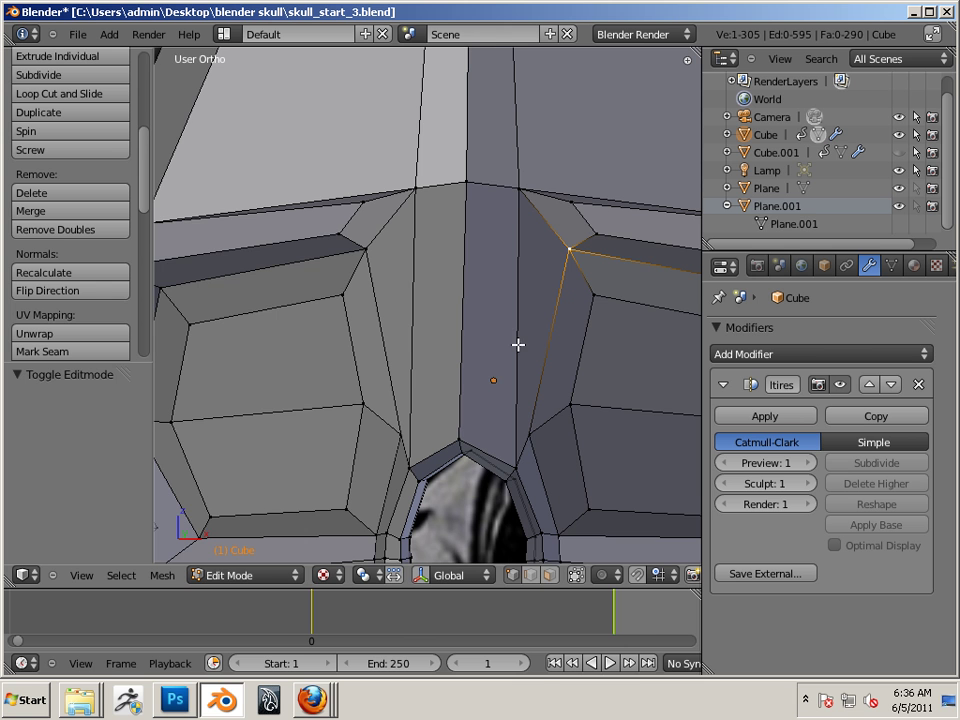
{"action": "middle_click_drag", "start_coordinate": [518, 345], "coordinate": [494, 309]}
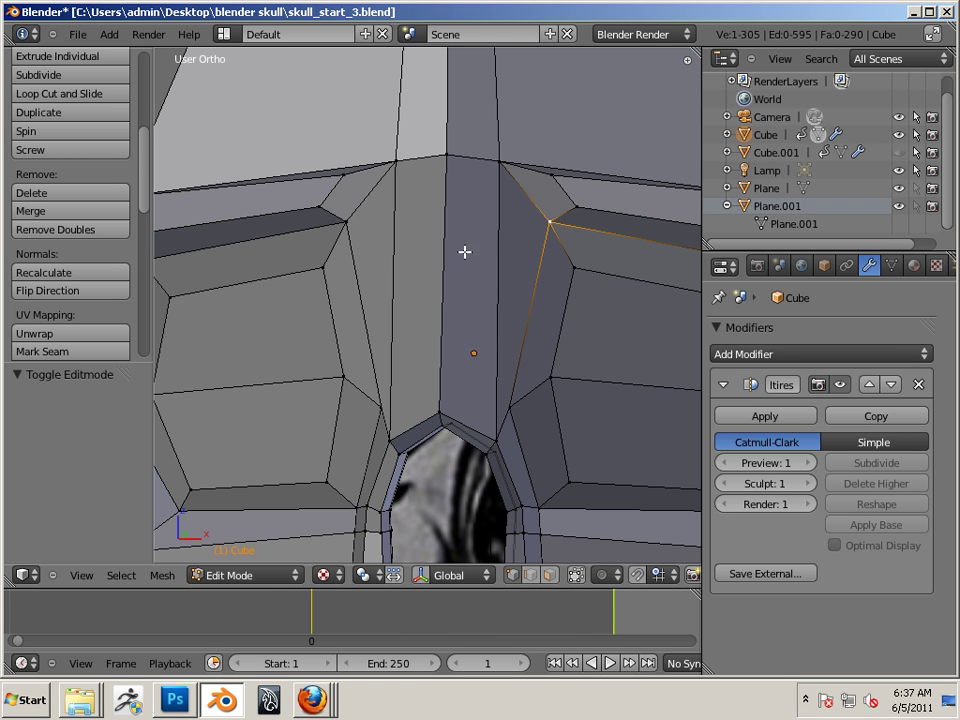
{"action": "key", "text": "a"}
{"action": "middle_click_drag", "start_coordinate": [471, 304], "coordinate": [489, 314]}
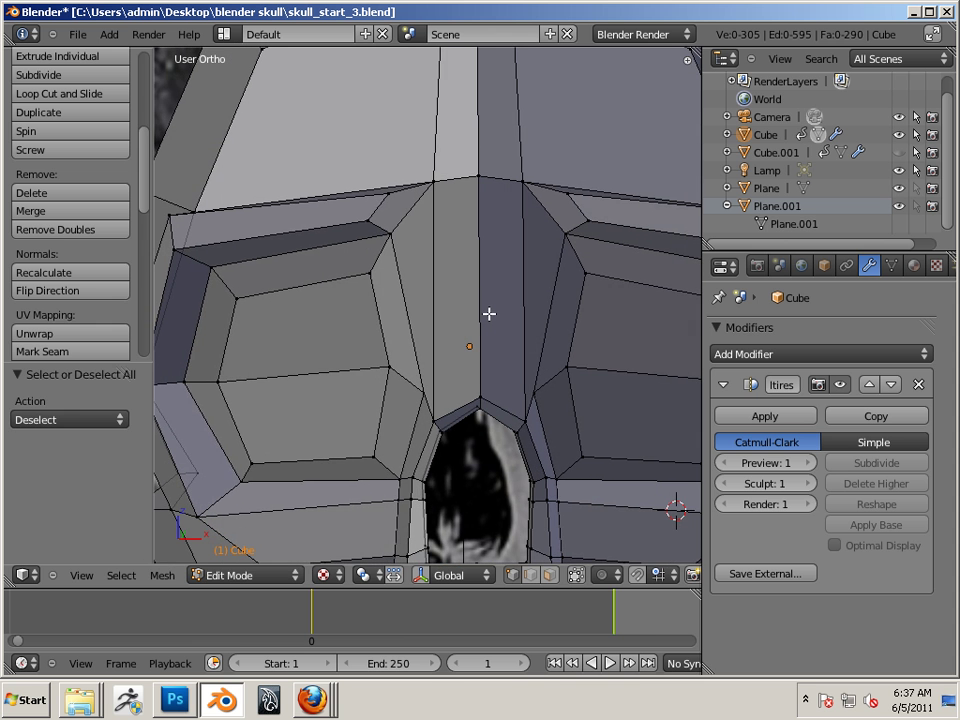
{"action": "key", "text": "Tab"}
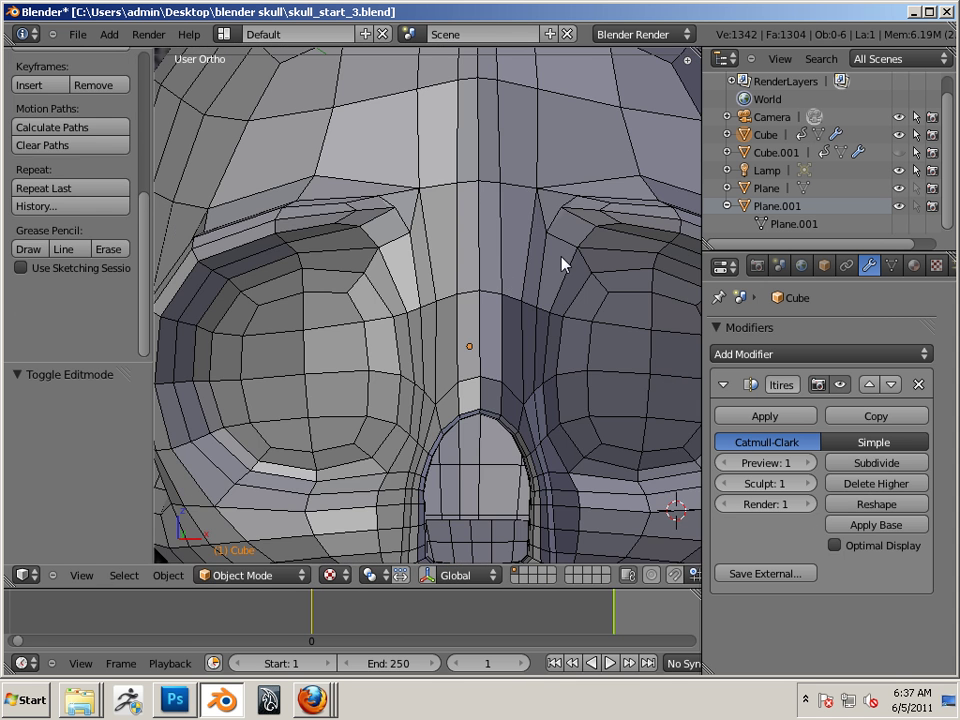
{"action": "key", "text": "Tab"}
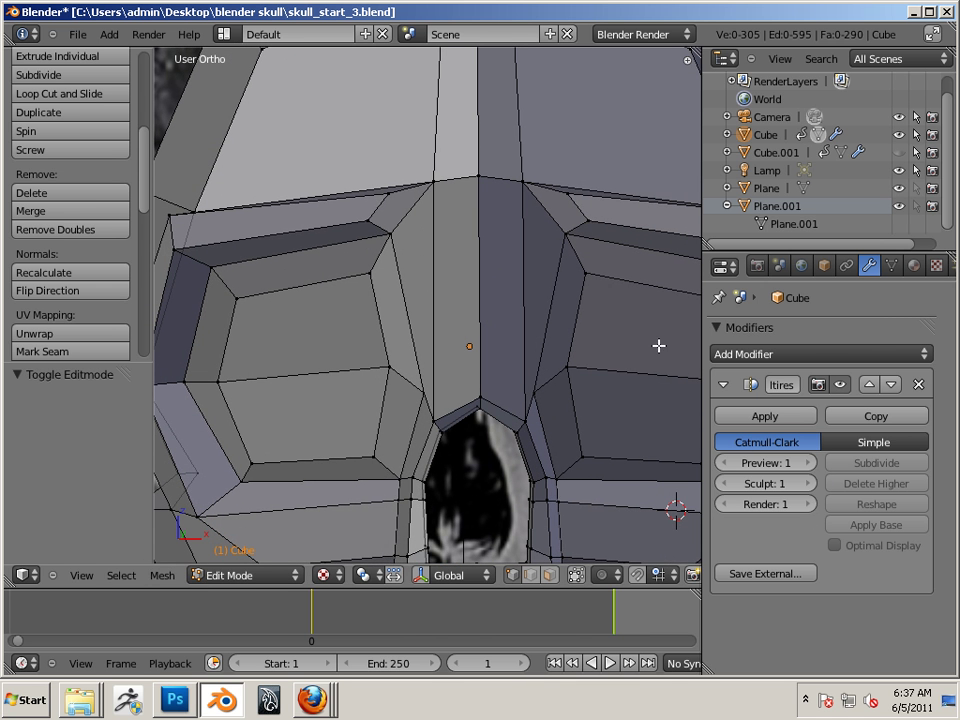
{"action": "left_click", "coordinate": [919, 385]}
Scale the upper inner corner vertices of both eye sockets towards each other along X by about 0.645, and deselect them
{"action": "middle_click_drag", "start_coordinate": [519, 310], "coordinate": [503, 339]}
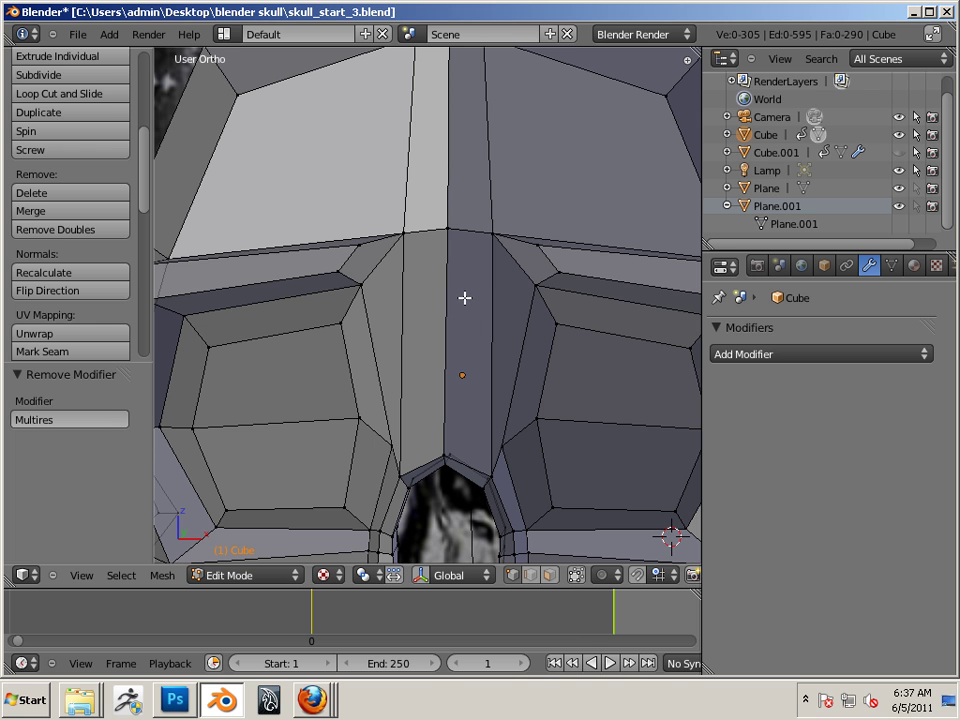
{"action": "right_click", "coordinate": [536, 285]}
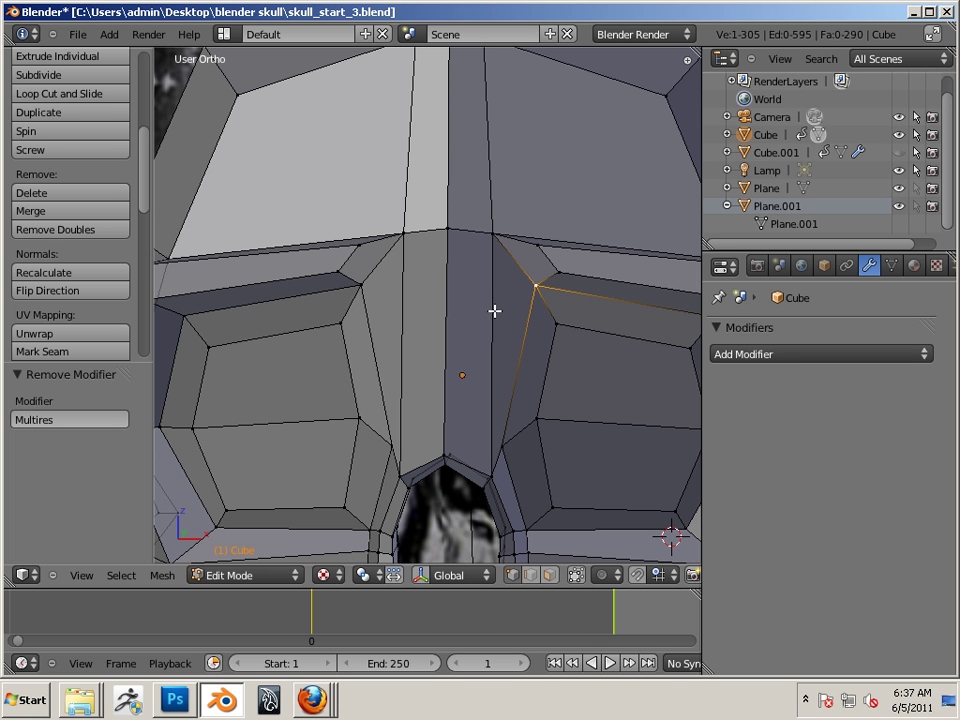
{"action": "right_click", "coordinate": [361, 287], "text": "shift"}
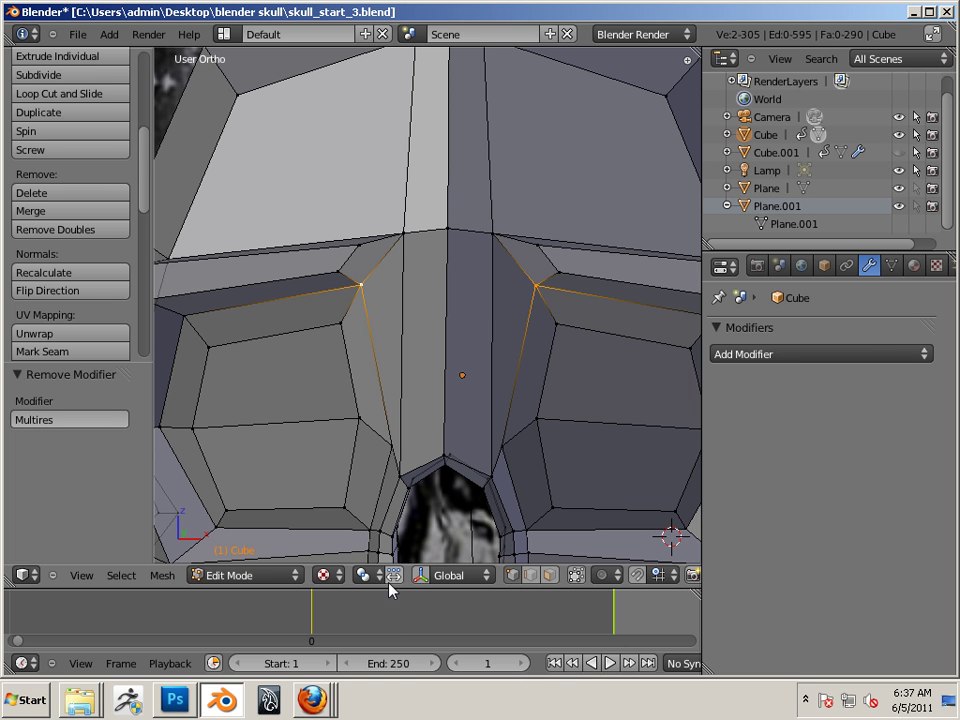
{"action": "left_click", "coordinate": [420, 575]}
{"action": "left_click", "coordinate": [475, 576]}
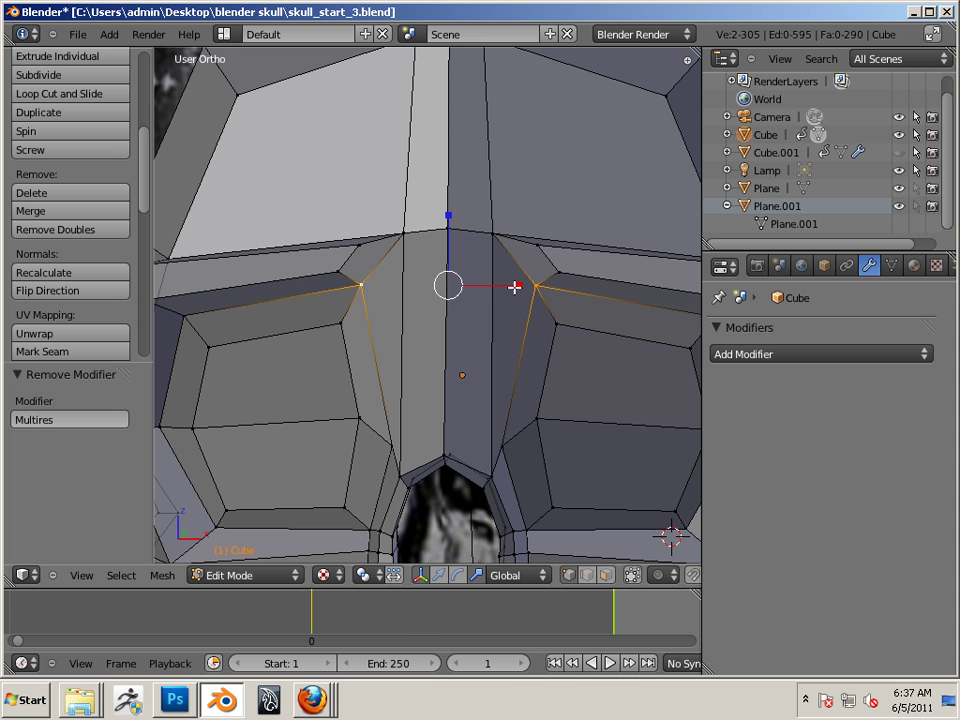
{"action": "mouse_move", "coordinate": [514, 287]}
{"action": "left_mouse_down"}
{"action": "mouse_move", "coordinate": [490, 289]}
{"action": "mouse_move", "coordinate": [499, 287]}
{"action": "left_mouse_up"}
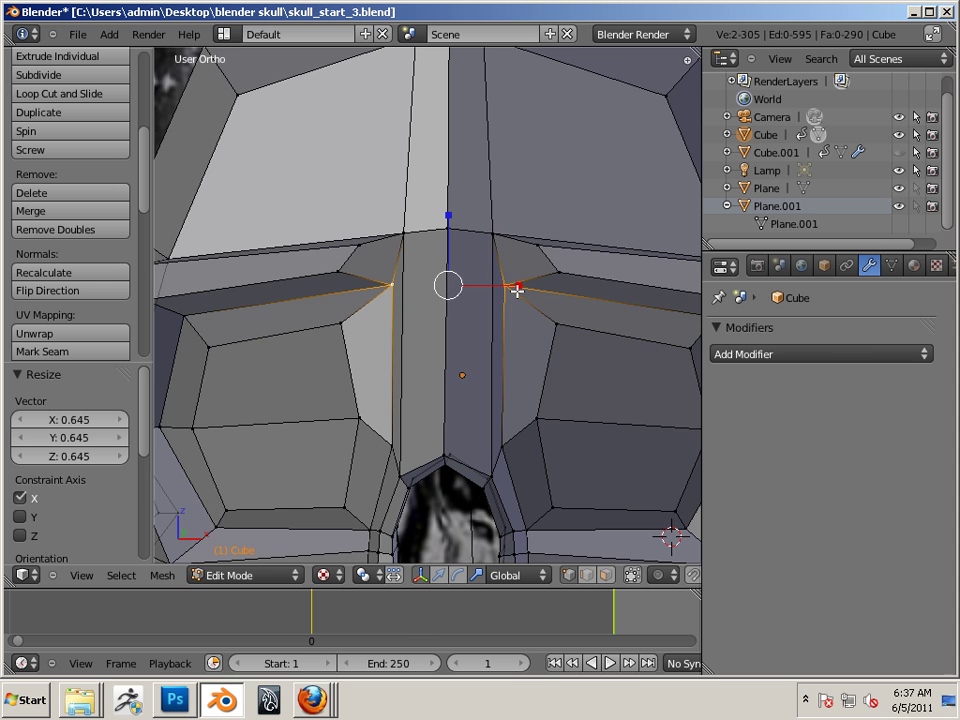
{"action": "scroll", "coordinate": [512, 292], "scroll_direction": "up", "scroll_amount": 1}
{"action": "middle_click_drag", "start_coordinate": [518, 298], "coordinate": [506, 317], "text": "shift"}
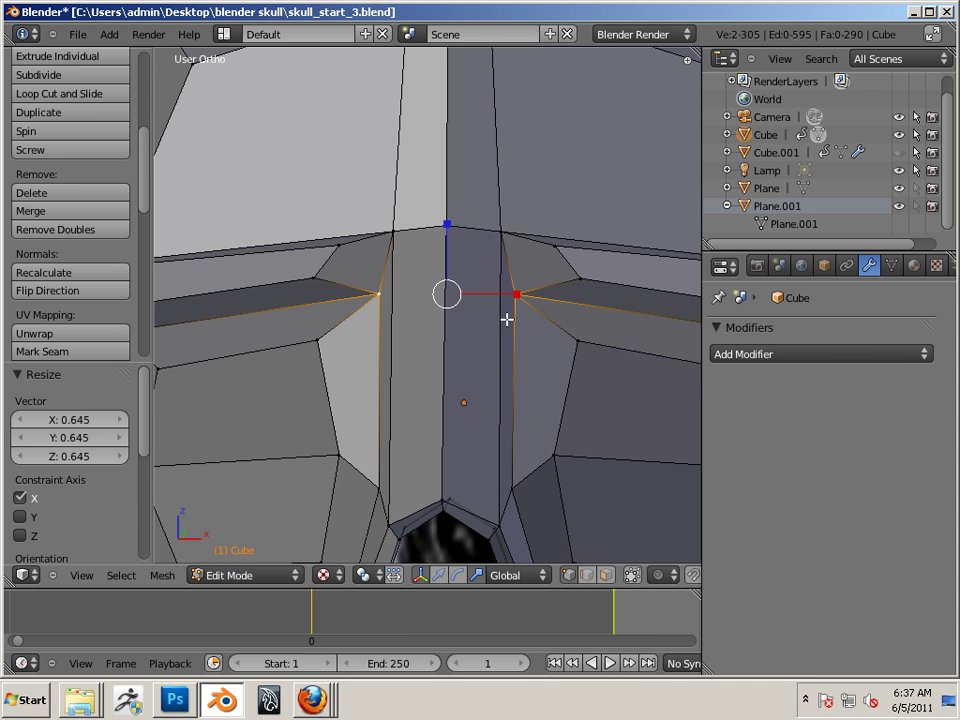
{"action": "key", "text": "a"}
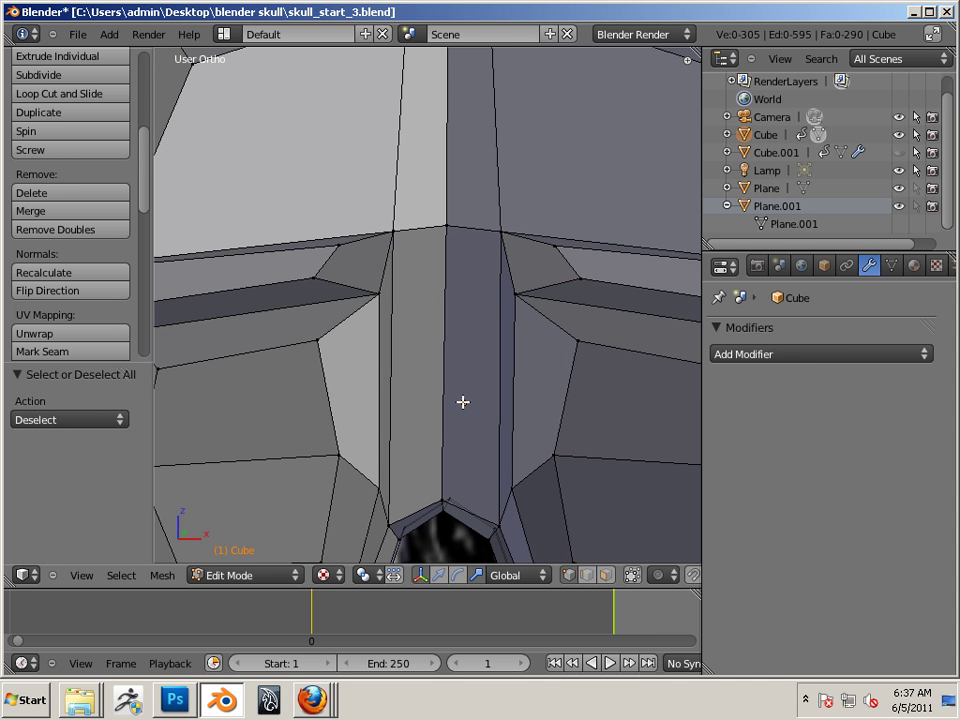
Check the whole low-poly skull against the front reference drawing
{"action": "key", "text": "Tab"}
{"action": "key", "text": "Tab"}
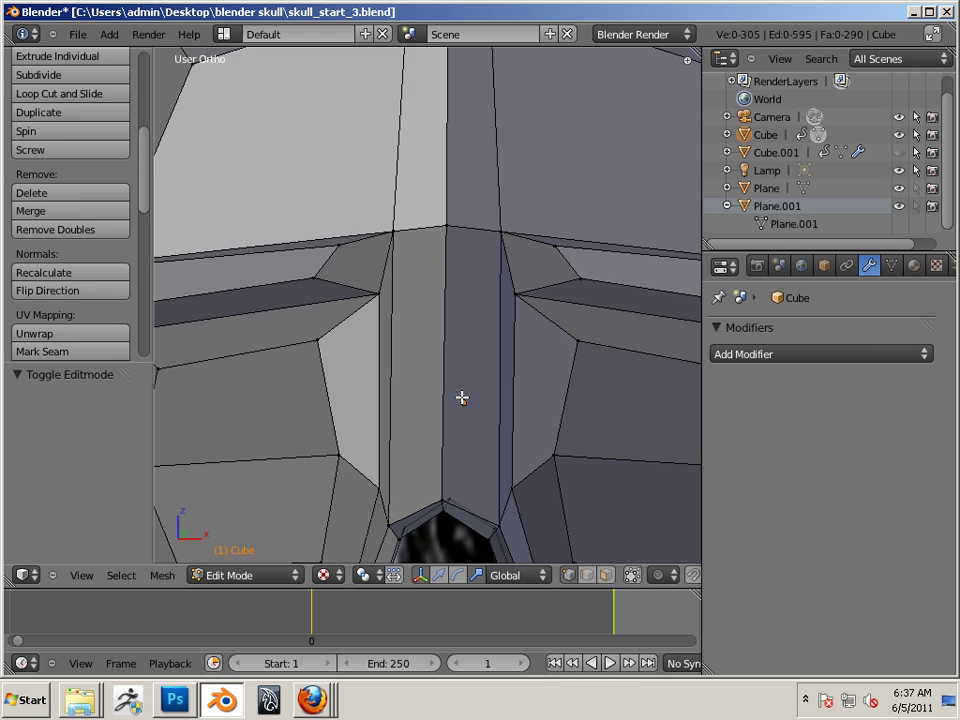
{"action": "key", "text": "a"}
{"action": "scroll", "coordinate": [482, 407], "scroll_direction": "down", "scroll_amount": 8}
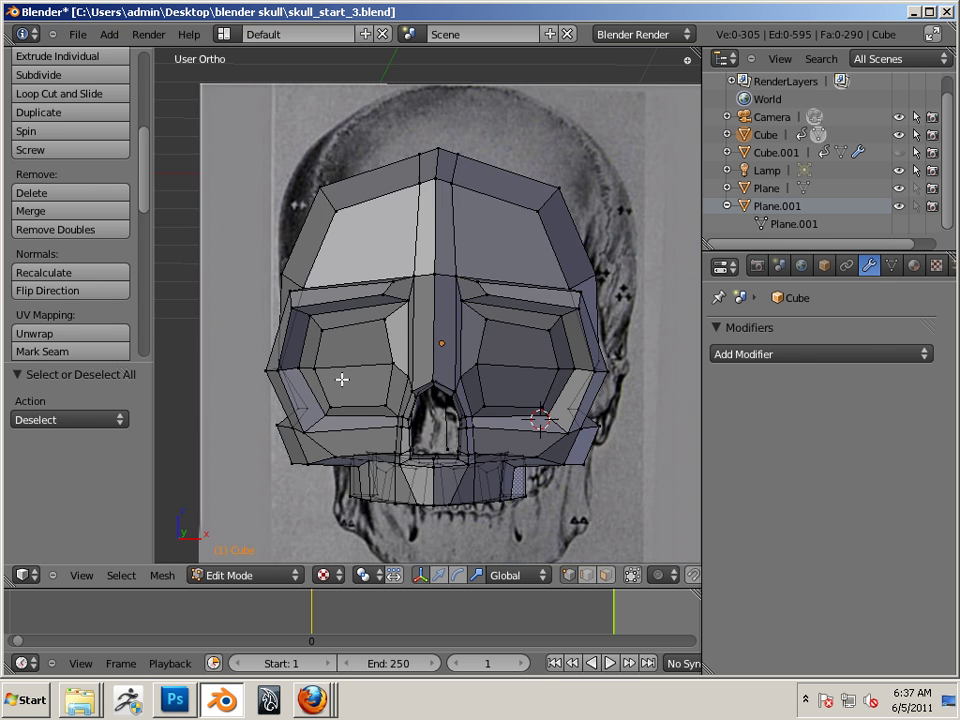
{"action": "middle_click_drag", "start_coordinate": [335, 371], "coordinate": [339, 422]}
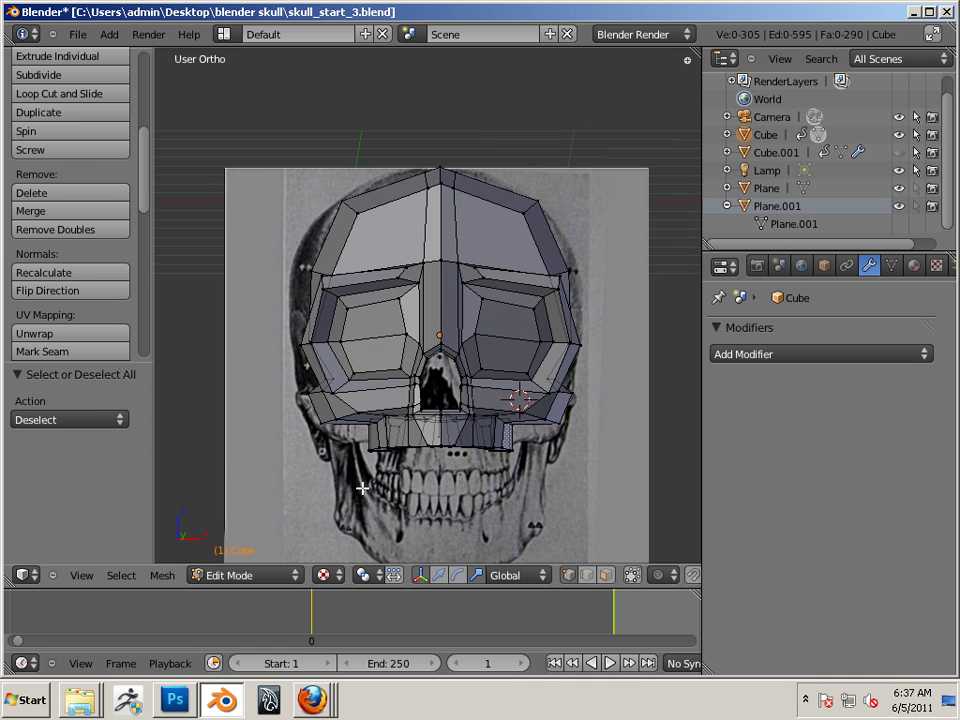
{"action": "key", "text": "Tab"}
{"action": "key", "text": "Tab"}
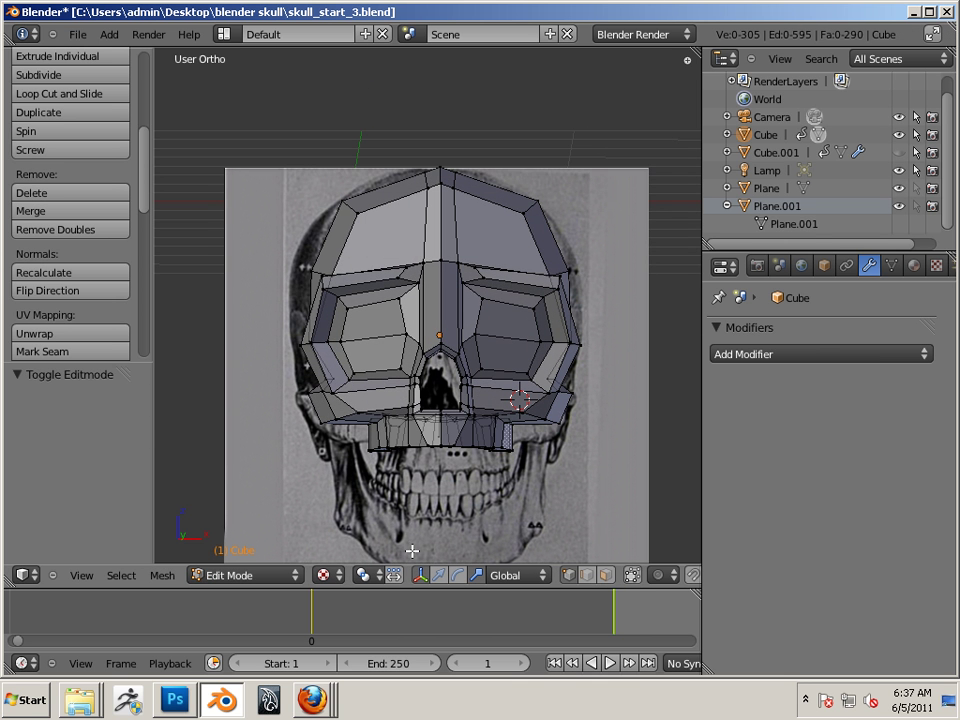
Reveal all hidden geometry of the skull mesh
{"action": "left_click", "coordinate": [163, 577]}
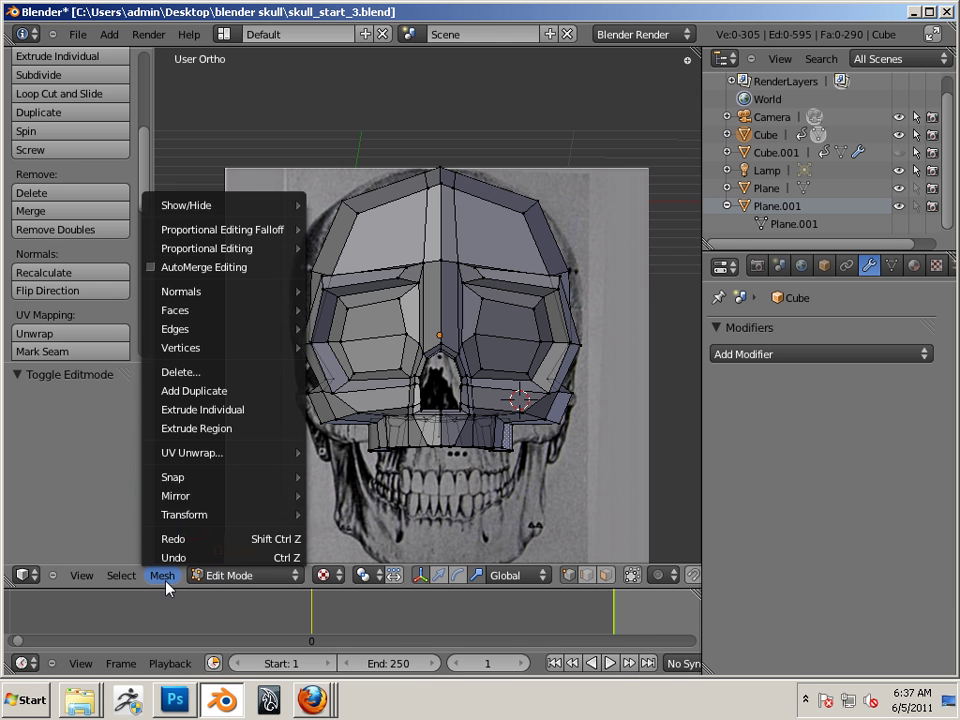
{"action": "mouse_move", "coordinate": [240, 205]}
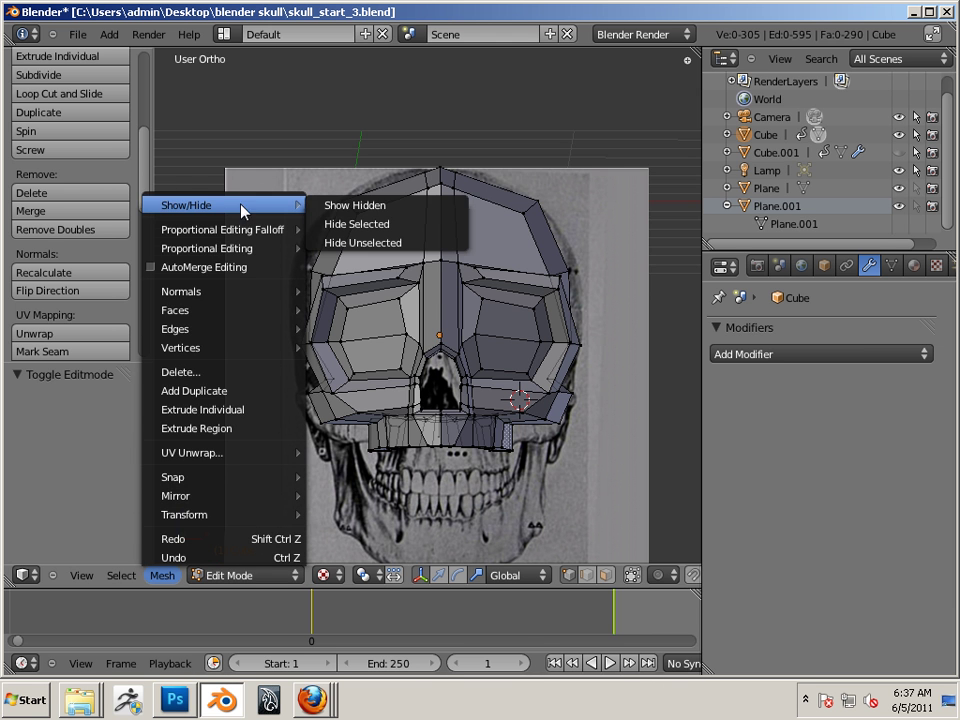
{"action": "left_click", "coordinate": [347, 207]}
{"action": "scroll", "coordinate": [527, 309], "scroll_direction": "down", "scroll_amount": 1}
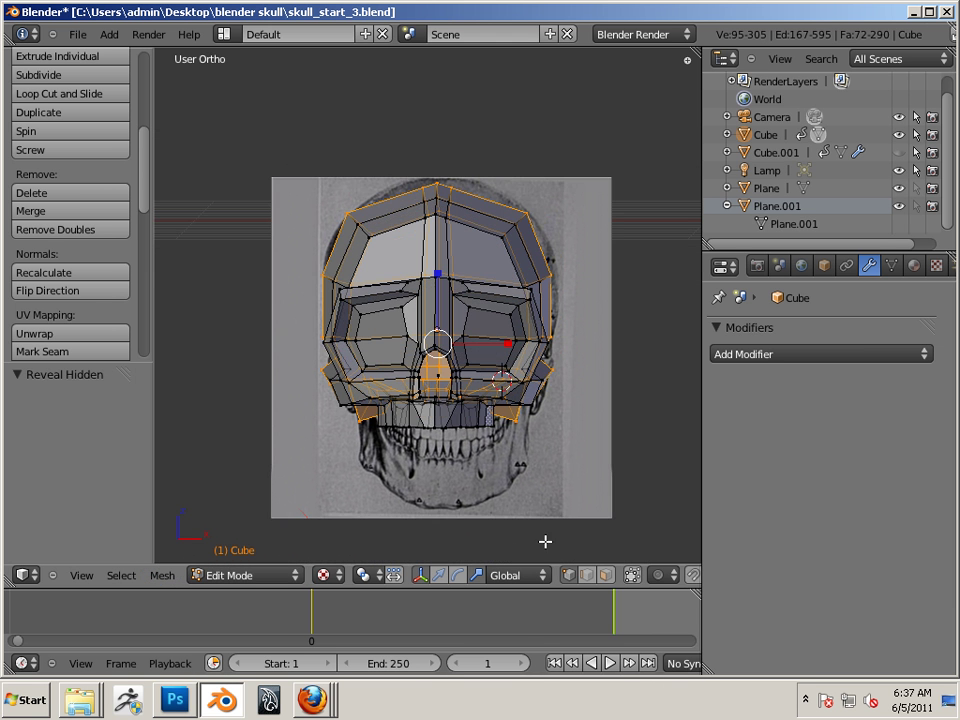
In front view, delete all front and back faces of the skull half on the negative X side of the midline
{"action": "left_click", "coordinate": [630, 575]}
{"action": "left_click", "coordinate": [630, 575]}
{"action": "key", "text": "KP_1"}
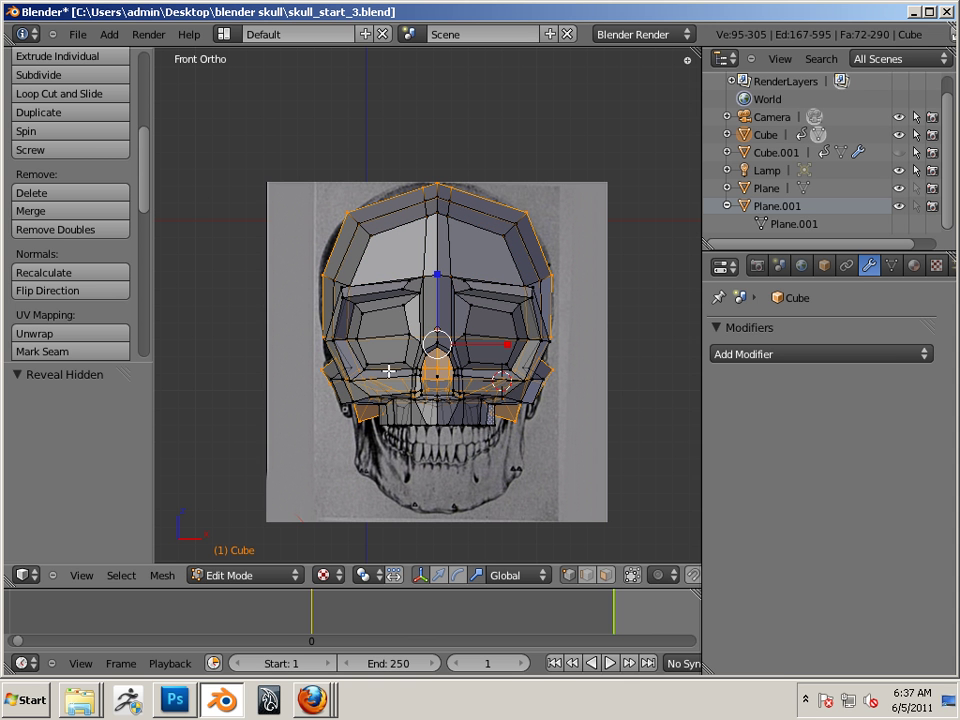
{"action": "left_click", "coordinate": [604, 575]}
{"action": "key", "text": "b"}
{"action": "left_click_drag", "start_coordinate": [307, 171], "coordinate": [435, 492]}
{"action": "key", "text": "x"}
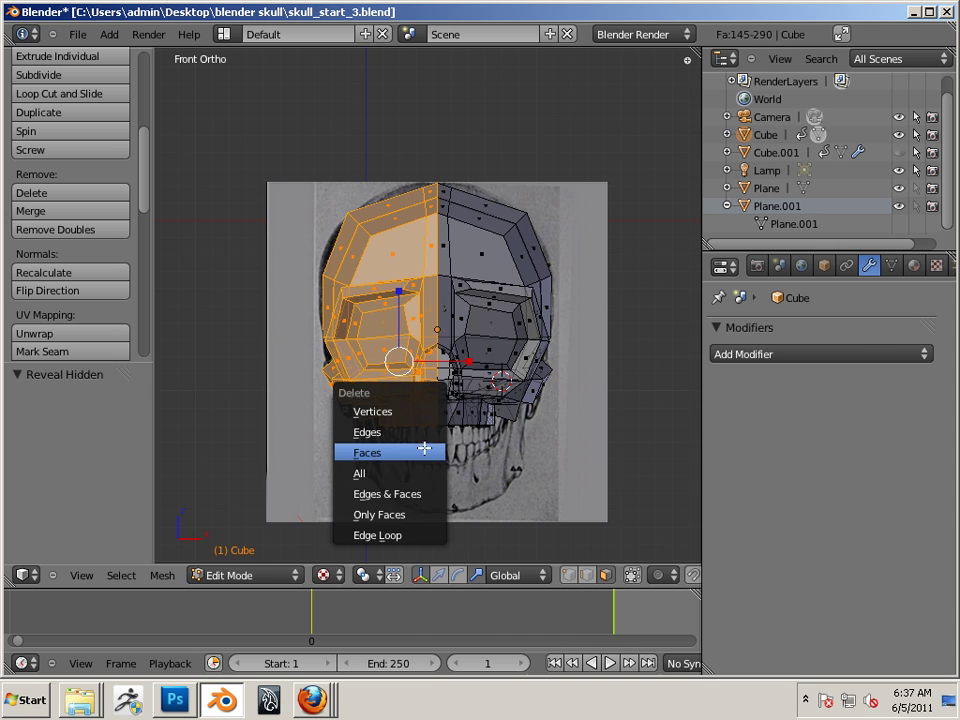
{"action": "left_click", "coordinate": [419, 452]}
Delete the small face at the upper inner corner of the remaining eye socket
{"action": "scroll", "coordinate": [467, 375], "scroll_direction": "up", "scroll_amount": 6}
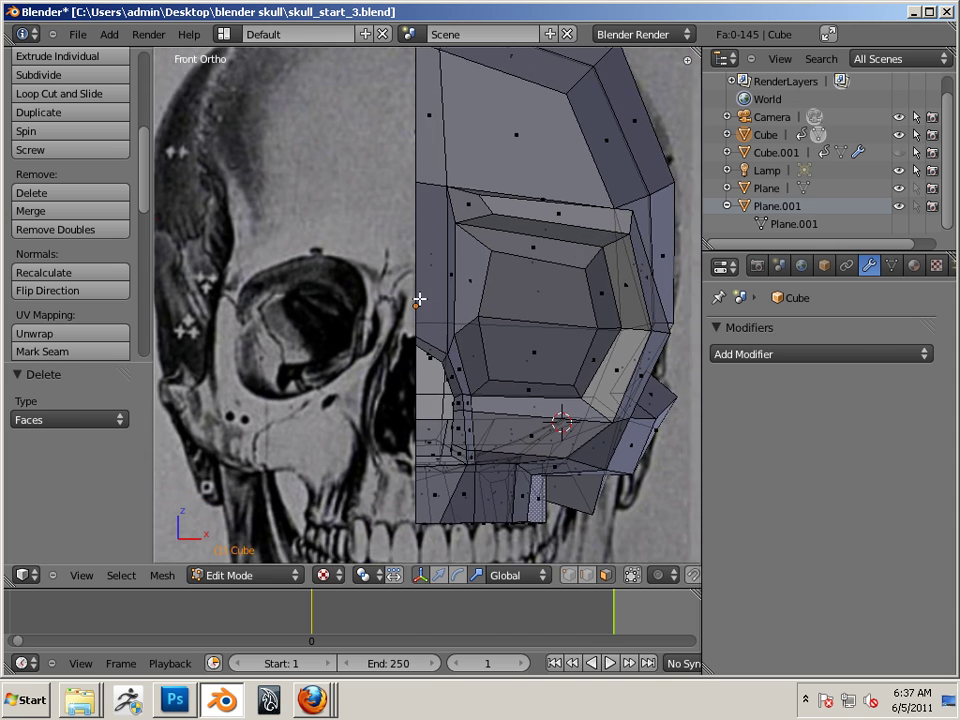
{"action": "middle_click_drag", "start_coordinate": [459, 320], "coordinate": [474, 217], "text": "shift"}
{"action": "right_click", "coordinate": [461, 167]}
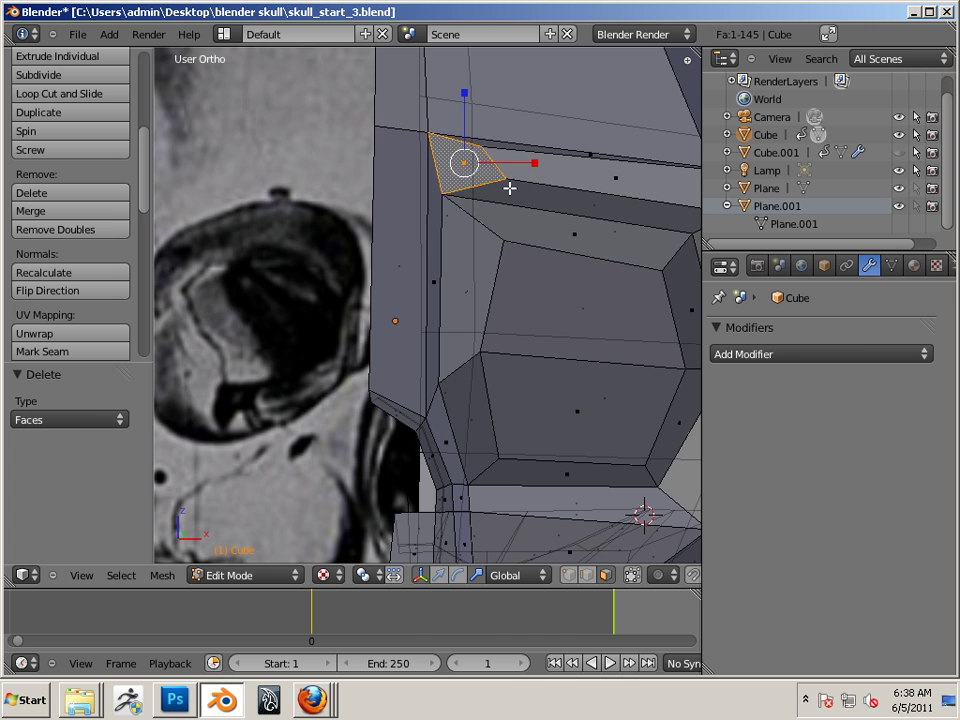
{"action": "middle_click_drag", "start_coordinate": [478, 236], "coordinate": [480, 262]}
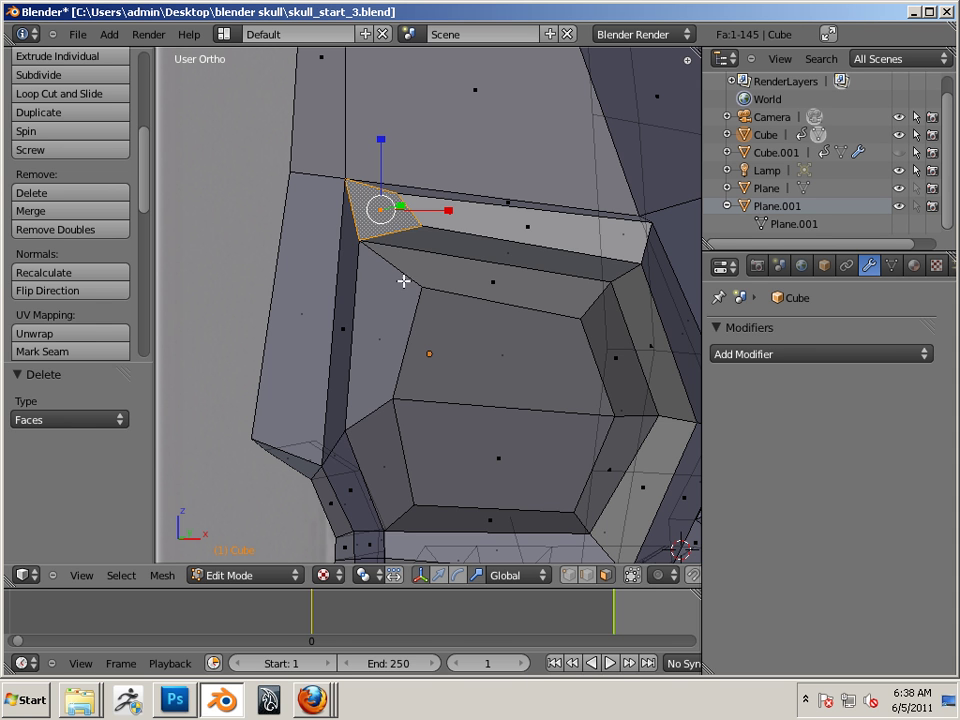
{"action": "key", "text": "x"}
{"action": "left_click", "coordinate": [368, 224]}
{"action": "middle_click_drag", "start_coordinate": [371, 223], "coordinate": [339, 216]}
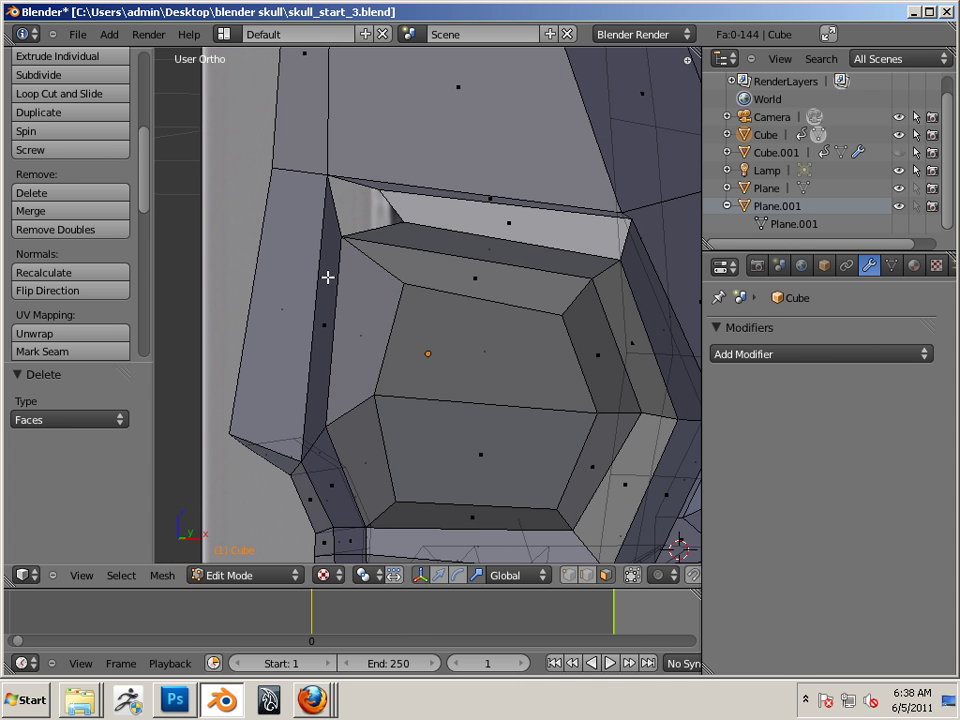
Delete the two long faces between the eye socket's inner edge and the midline, above the nasal opening
{"action": "right_click", "coordinate": [322, 310]}
{"action": "right_click", "coordinate": [283, 318], "text": "shift"}
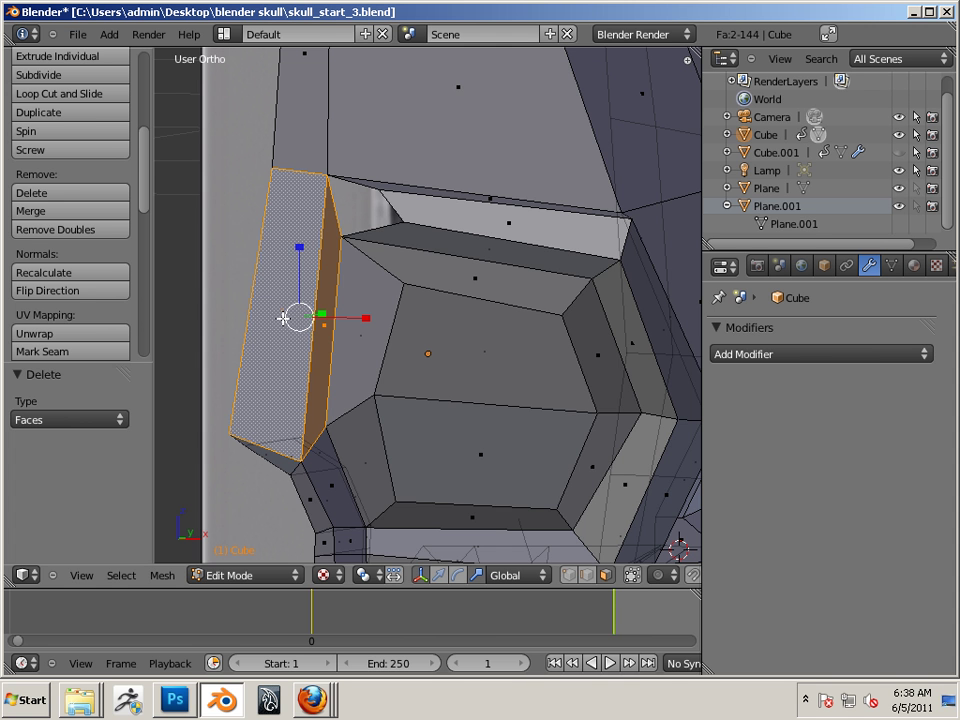
{"action": "mouse_move", "coordinate": [283, 318]}
{"action": "middle_mouse_down"}
{"action": "mouse_move", "coordinate": [270, 311]}
{"action": "mouse_move", "coordinate": [279, 311]}
{"action": "middle_mouse_up"}
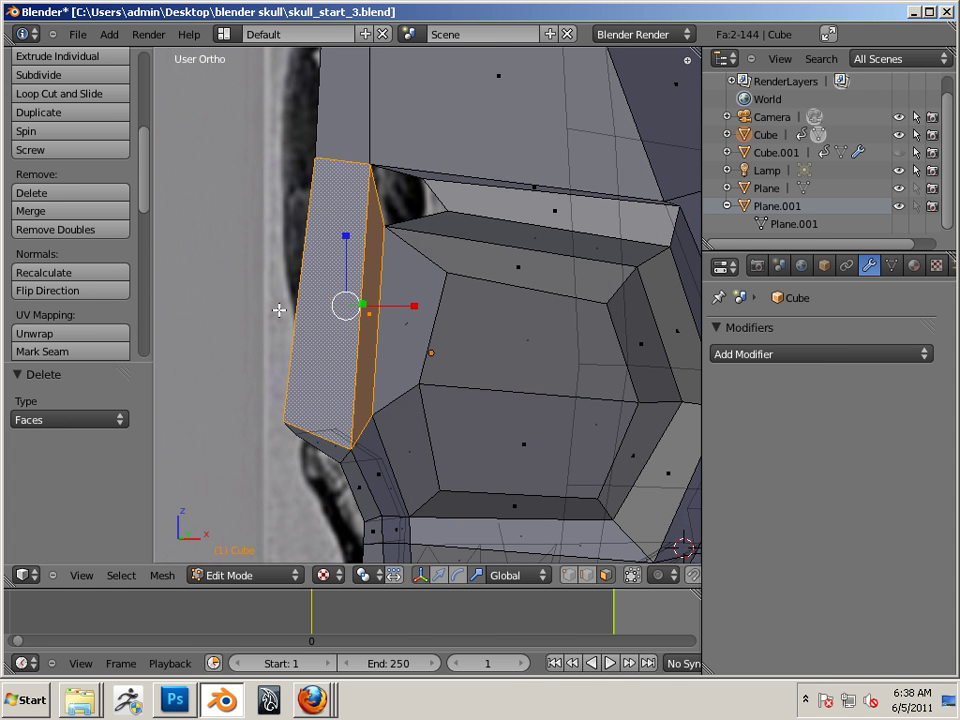
{"action": "key", "text": "a"}
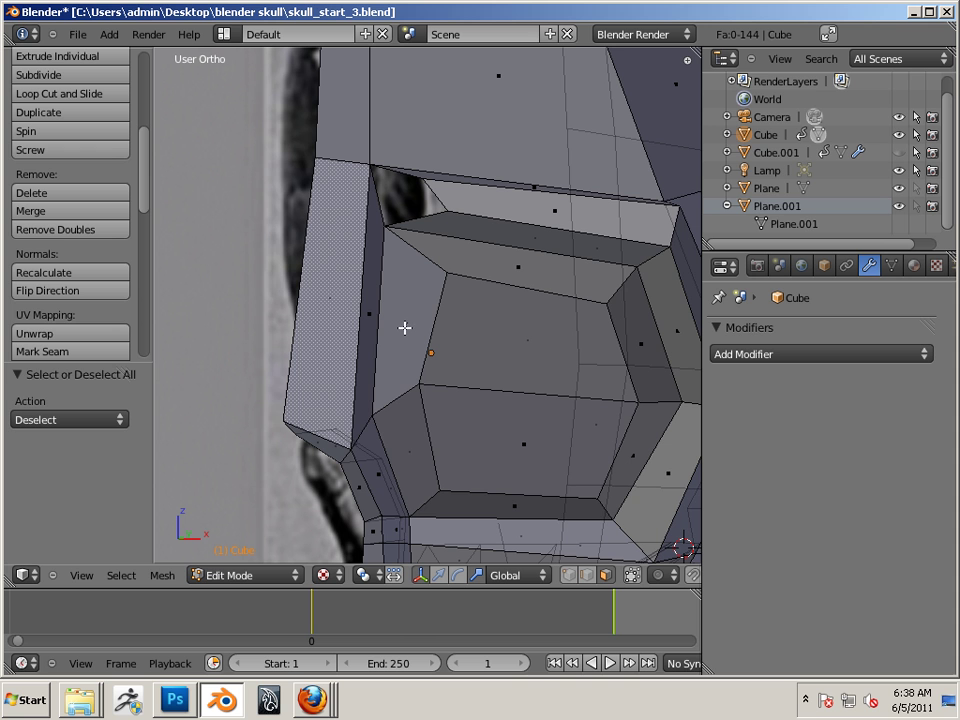
{"action": "right_click", "coordinate": [362, 301]}
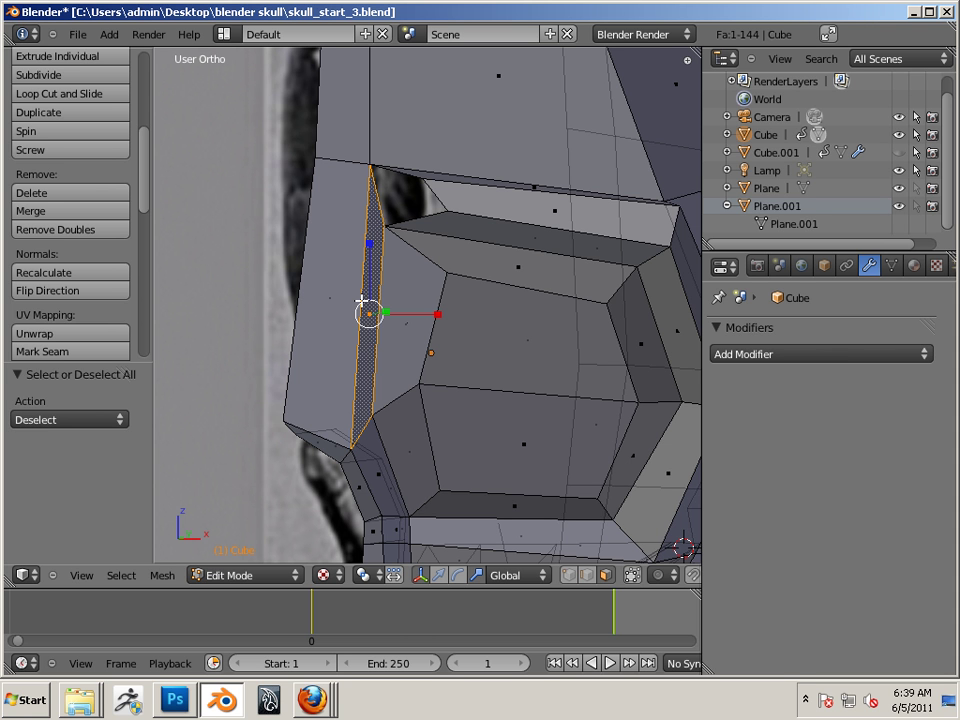
{"action": "key", "text": "x"}
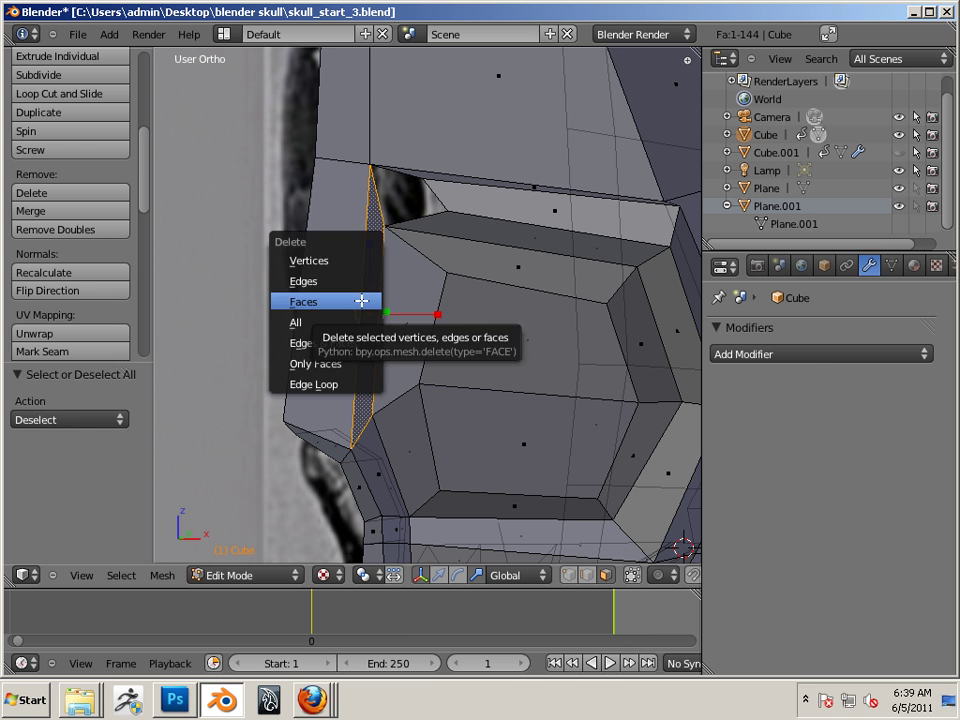
{"action": "left_click", "coordinate": [355, 301]}
{"action": "right_click", "coordinate": [342, 279]}
{"action": "key", "text": "x"}
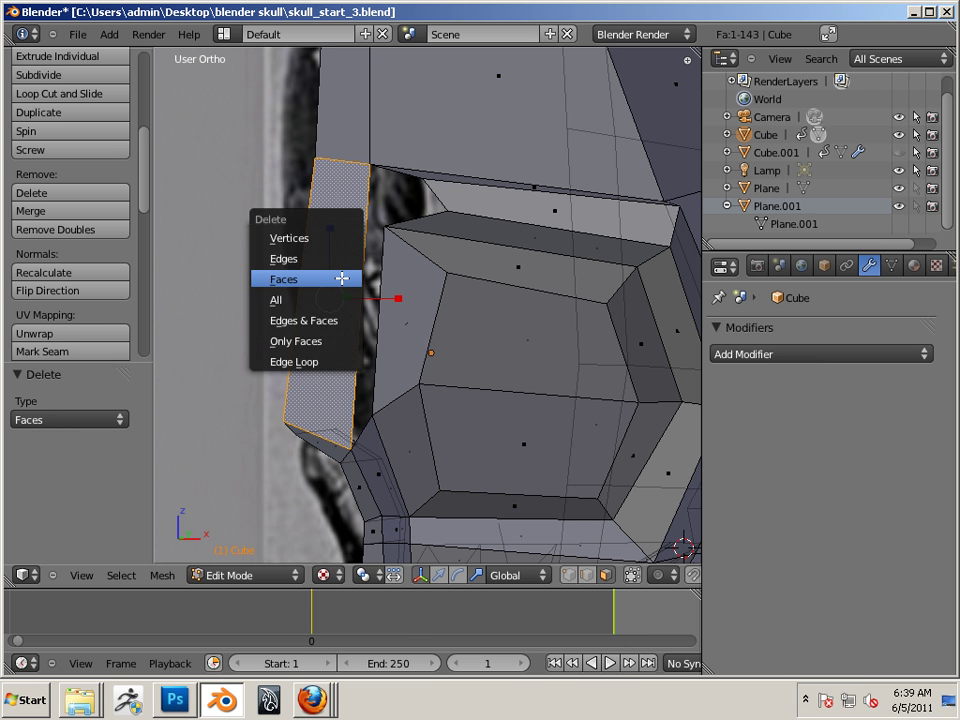
{"action": "left_click", "coordinate": [341, 279]}
{"action": "key", "text": "a"}
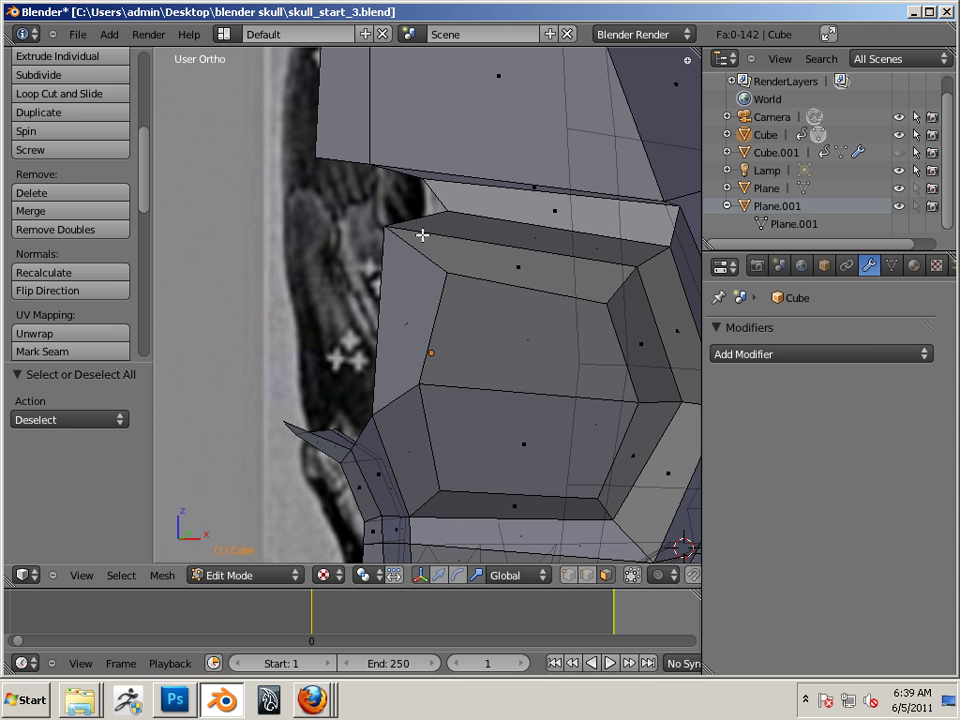
Straighten the brow strip's inner end above the eye socket by moving its vertices along X by -0.012 and -0.006
{"action": "middle_click_drag", "start_coordinate": [387, 266], "coordinate": [499, 174], "text": "shift"}
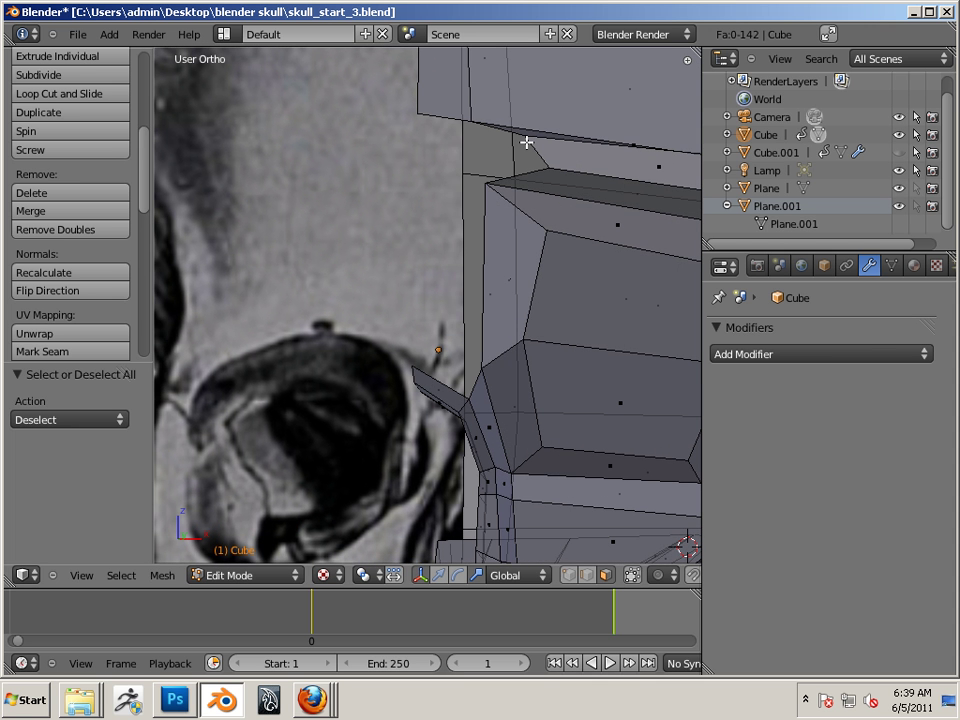
{"action": "left_click", "coordinate": [568, 575]}
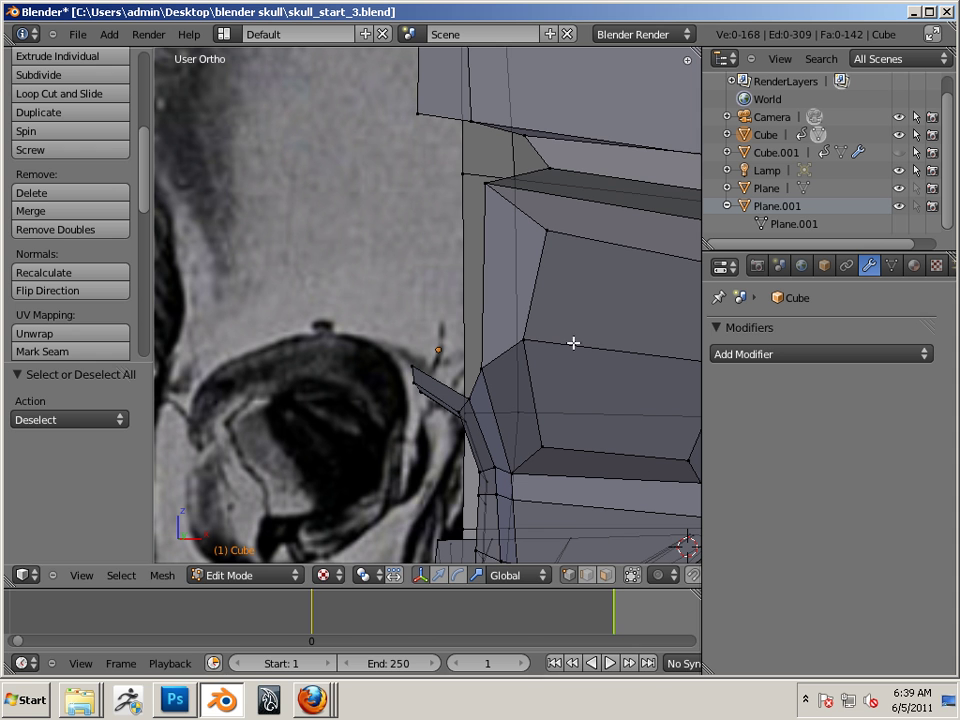
{"action": "right_click", "coordinate": [524, 150]}
{"action": "right_click", "coordinate": [547, 168], "text": "shift"}
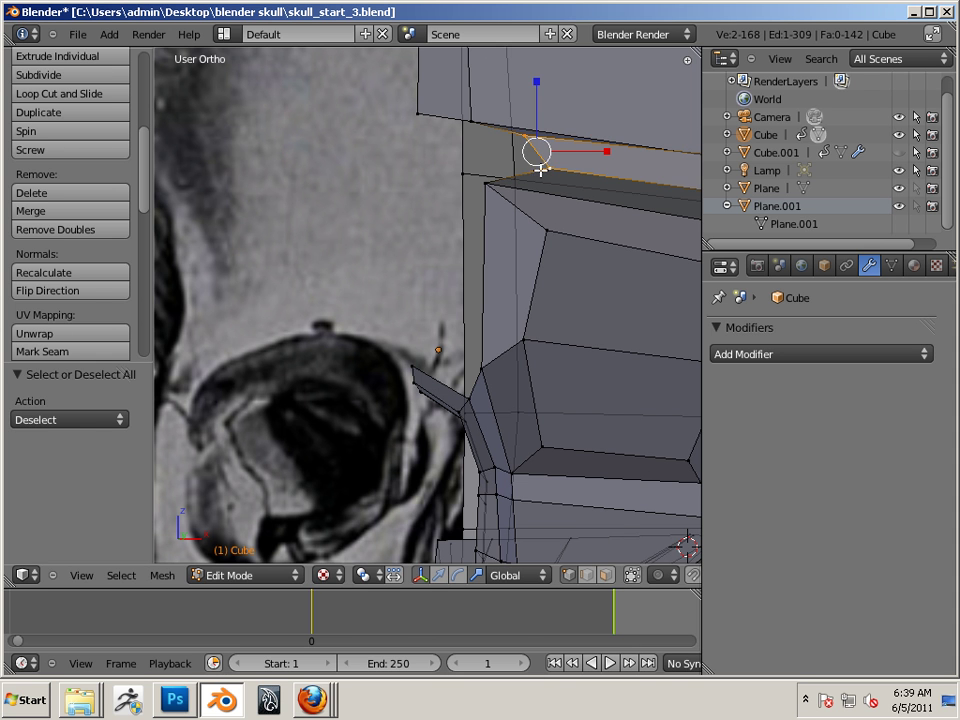
{"action": "key", "text": "ctrl+alt+g"}
{"action": "left_click_drag", "start_coordinate": [593, 153], "coordinate": [553, 150]}
{"action": "key", "text": "ctrl+alt+g"}
{"action": "middle_click_drag", "start_coordinate": [476, 270], "coordinate": [544, 249]}
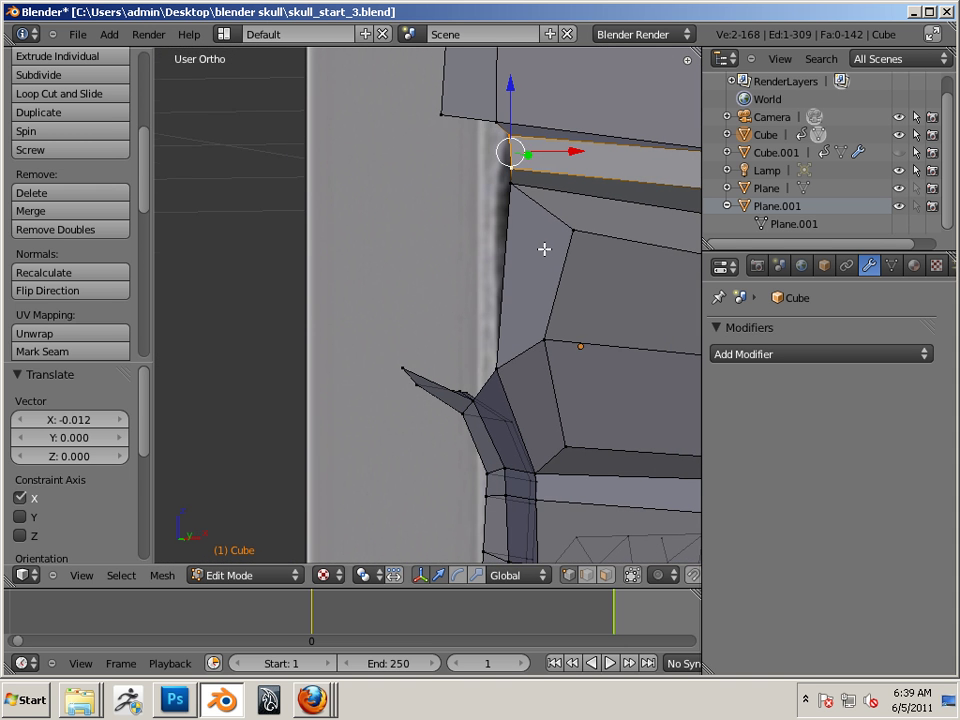
{"action": "left_click_drag", "start_coordinate": [577, 146], "coordinate": [562, 180]}
{"action": "right_click", "coordinate": [511, 182]}
{"action": "mouse_move", "coordinate": [484, 356]}
{"action": "middle_mouse_down"}
{"action": "mouse_move", "coordinate": [475, 343]}
{"action": "mouse_move", "coordinate": [479, 356]}
{"action": "middle_mouse_up"}
{"action": "middle_click_drag", "start_coordinate": [535, 286], "coordinate": [420, 349], "text": "shift"}
Extrude the three short edges at the brow strip's inner end and move them along X by -0.083 towards the midline
{"action": "left_click", "coordinate": [586, 575]}
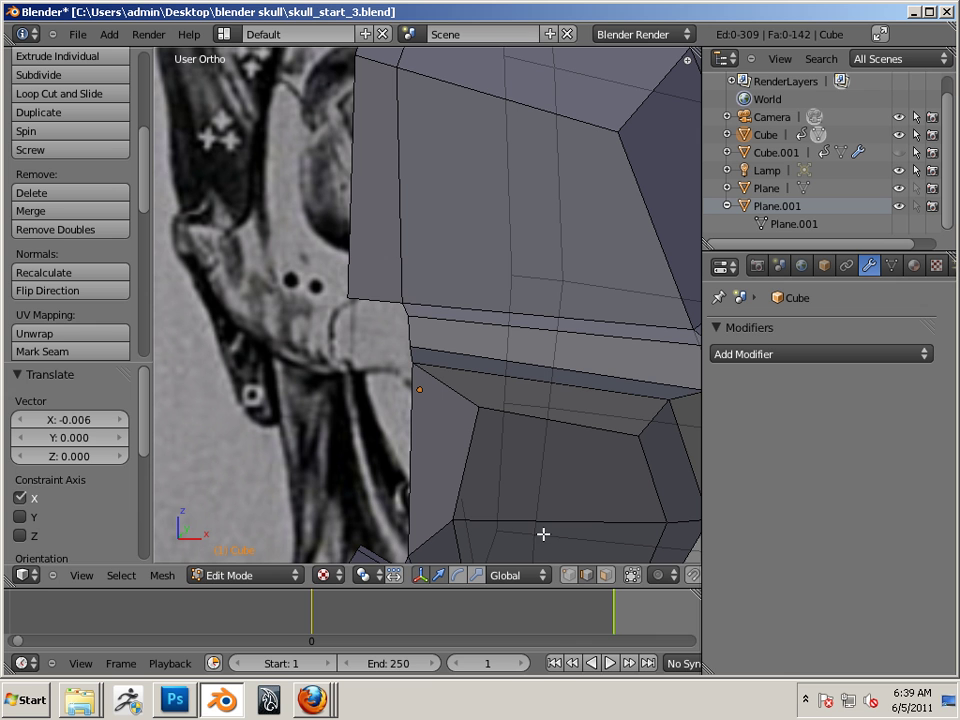
{"action": "right_click", "coordinate": [404, 307]}
{"action": "right_click", "coordinate": [413, 338]}
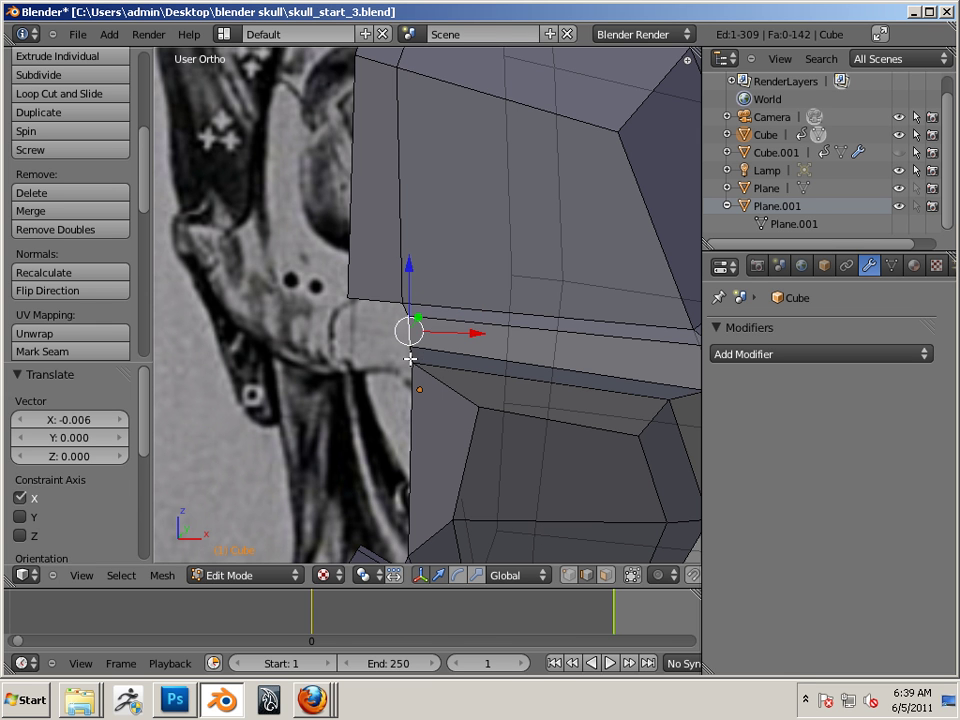
{"action": "right_click", "coordinate": [410, 358]}
{"action": "left_click", "coordinate": [408, 325], "text": "shift"}
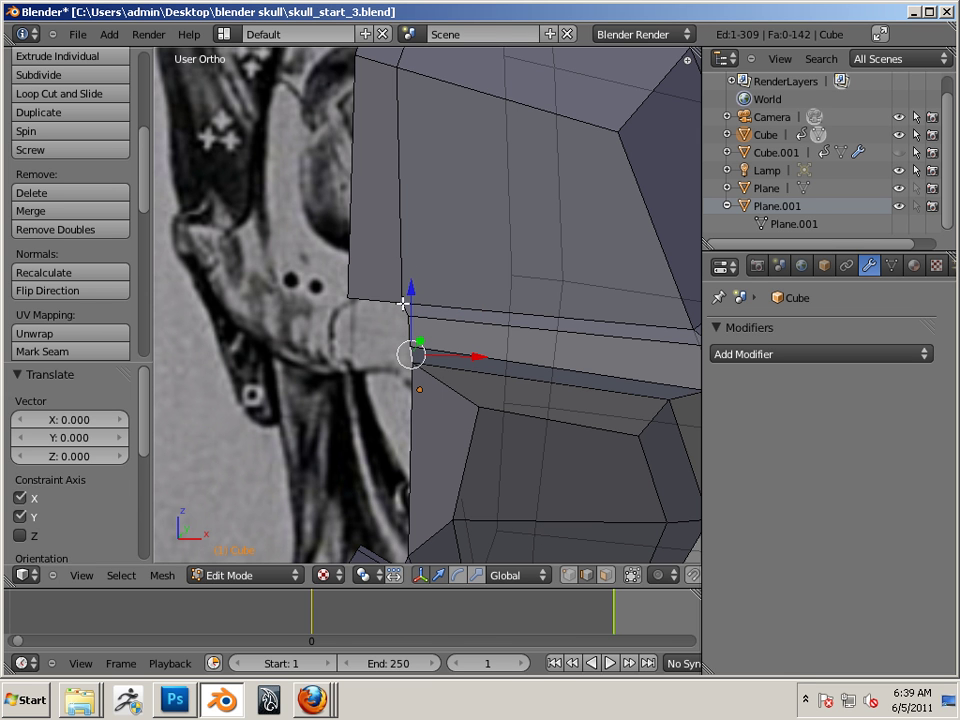
{"action": "right_click", "coordinate": [404, 307], "text": "shift"}
{"action": "scroll", "coordinate": [408, 342], "scroll_direction": "up", "scroll_amount": 4}
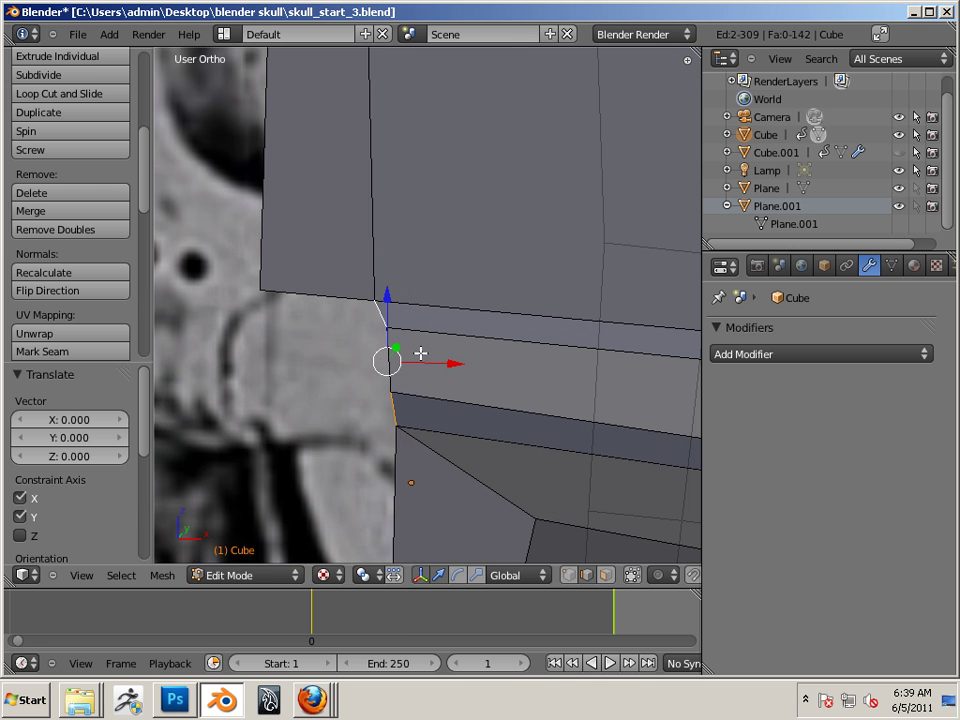
{"action": "left_click", "coordinate": [421, 576]}
{"action": "right_click", "coordinate": [390, 377], "text": "shift"}
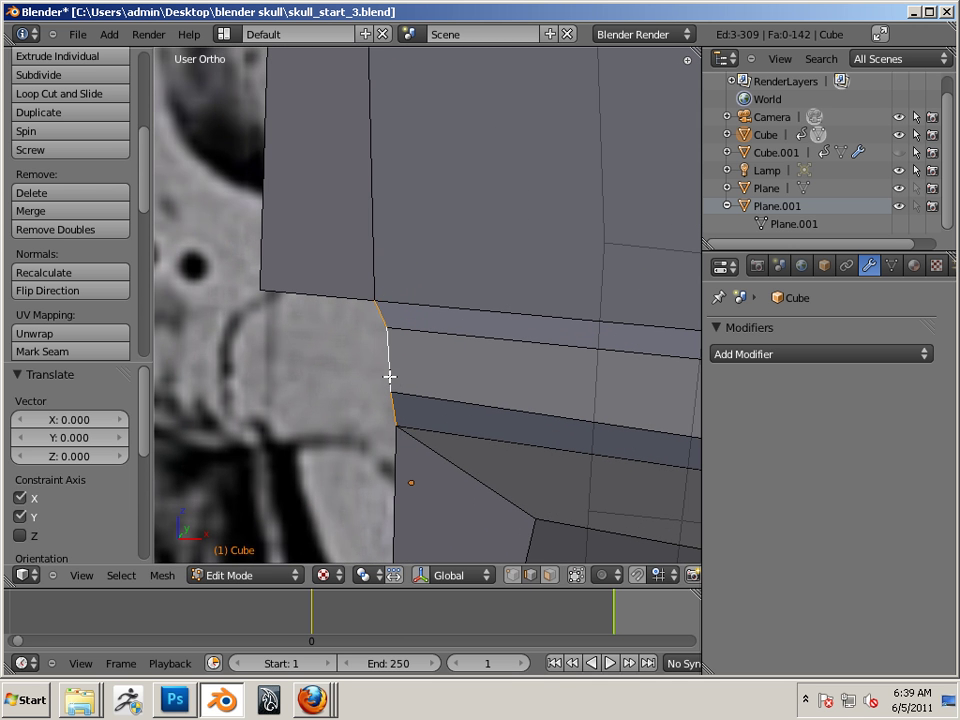
{"action": "scroll", "coordinate": [450, 388], "scroll_direction": "down", "scroll_amount": 3}
{"action": "middle_click_drag", "start_coordinate": [450, 388], "coordinate": [410, 352]}
{"action": "scroll", "coordinate": [408, 350], "scroll_direction": "down", "scroll_amount": 2}
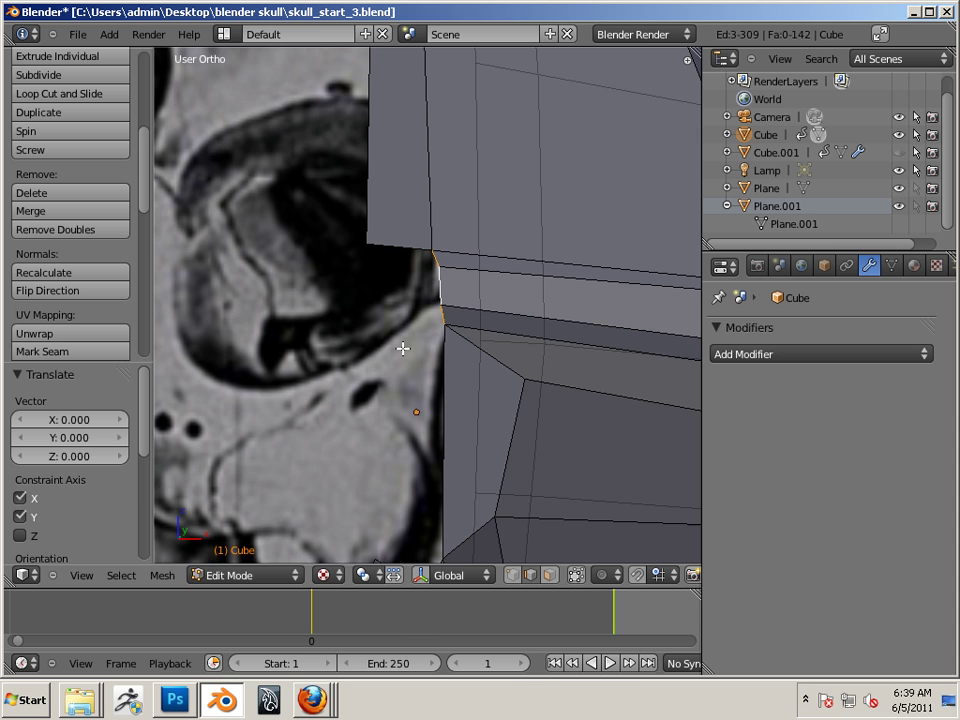
{"action": "middle_click_drag", "start_coordinate": [452, 420], "coordinate": [467, 315], "text": "shift"}
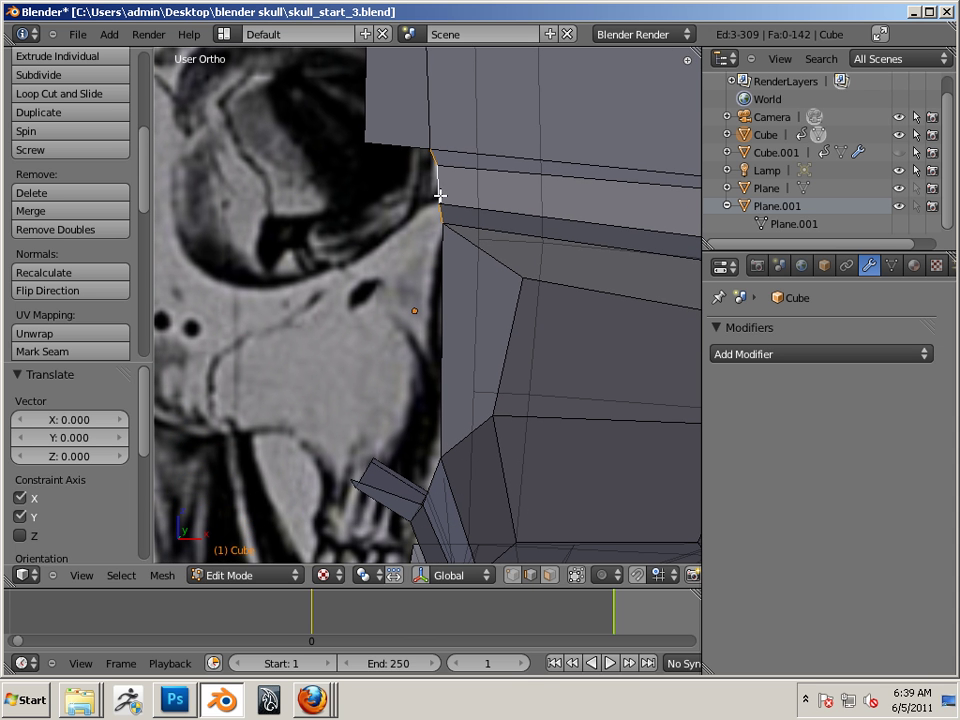
{"action": "middle_click_drag", "start_coordinate": [440, 195], "coordinate": [457, 195], "text": "shift"}
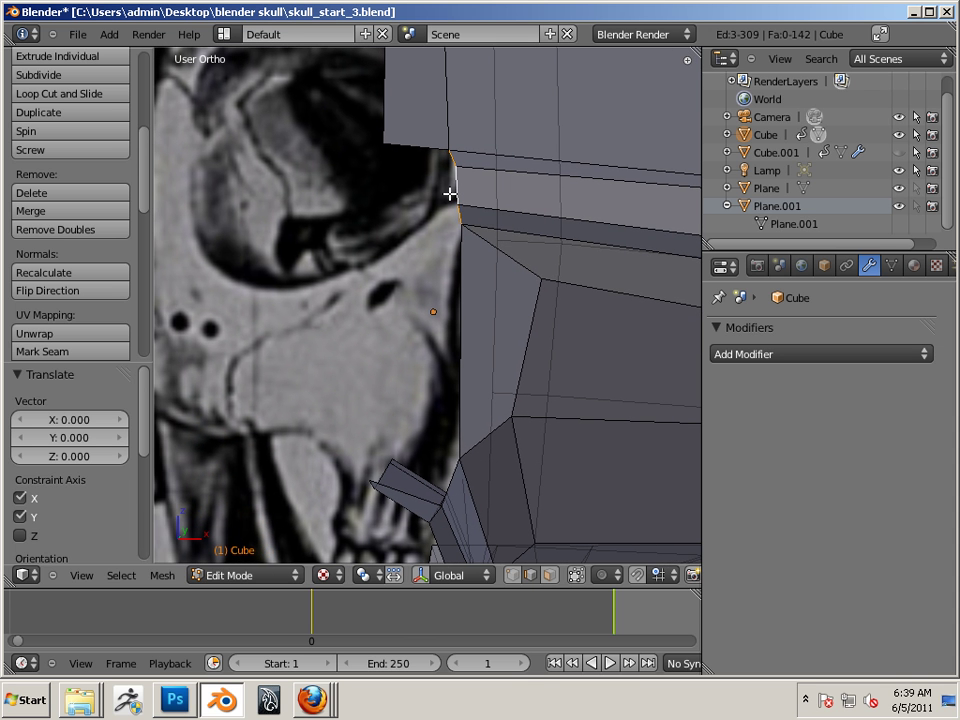
{"action": "key", "text": "e"}
{"action": "left_click", "coordinate": [444, 193]}
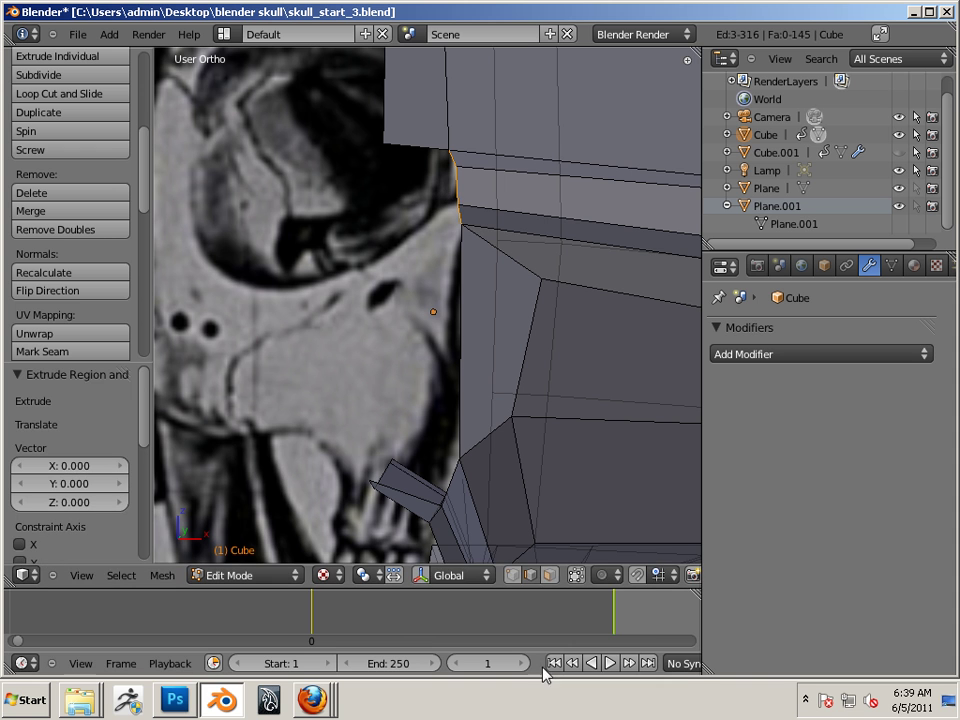
{"action": "left_click", "coordinate": [423, 576]}
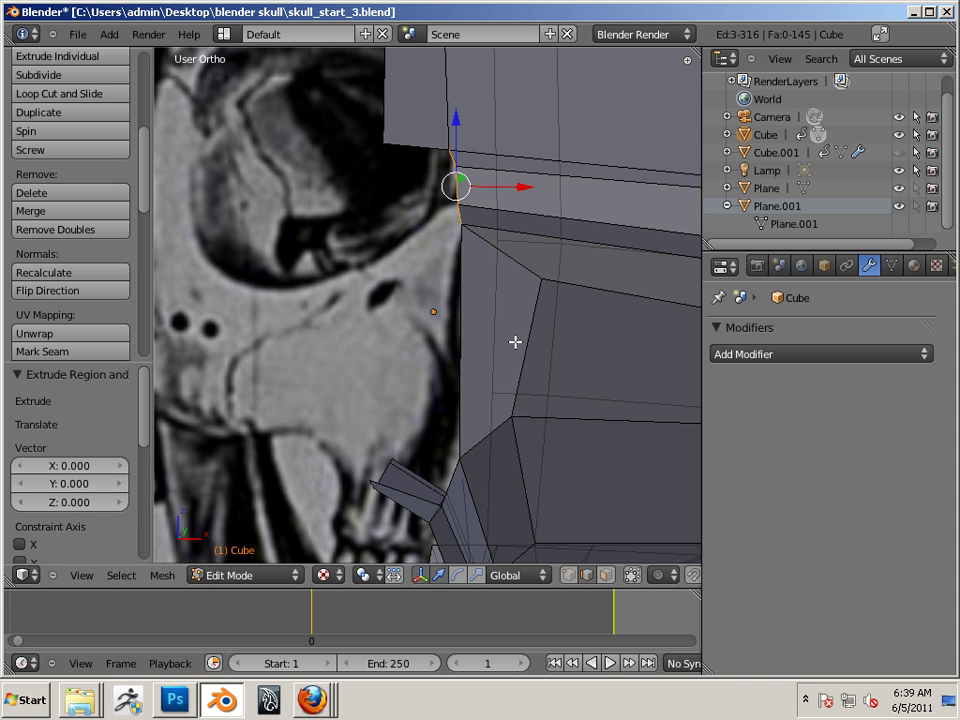
{"action": "left_click_drag", "start_coordinate": [514, 186], "coordinate": [444, 186]}
{"action": "middle_click_drag", "start_coordinate": [459, 328], "coordinate": [422, 377]}
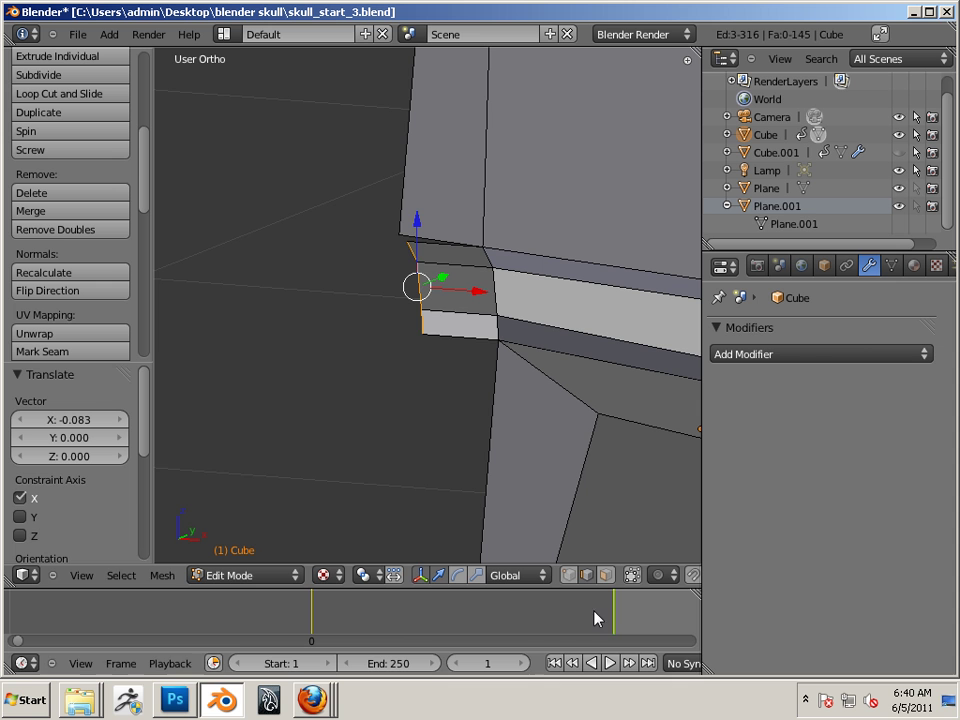
Merge the extruded strip's upper midline vertex into the forehead's lower midline corner vertex using At First
{"action": "left_click", "coordinate": [568, 575]}
{"action": "right_click", "coordinate": [401, 234]}
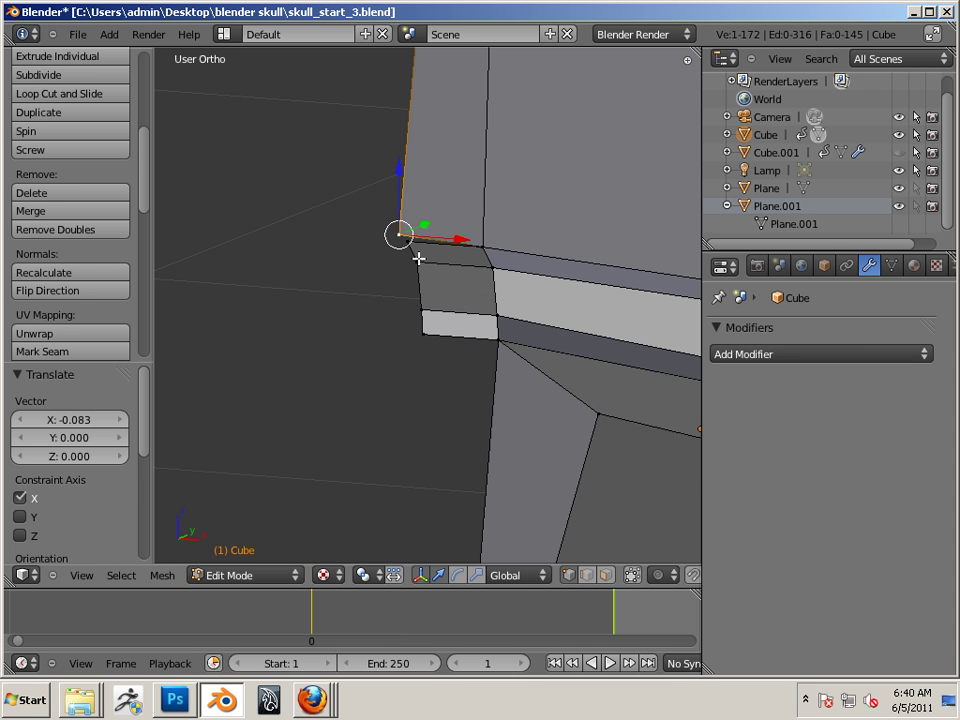
{"action": "middle_click_drag", "start_coordinate": [437, 281], "coordinate": [474, 422], "text": "shift"}
{"action": "middle_click_drag", "start_coordinate": [474, 422], "coordinate": [473, 399]}
{"action": "middle_click_drag", "start_coordinate": [483, 426], "coordinate": [482, 343], "text": "ctrl"}
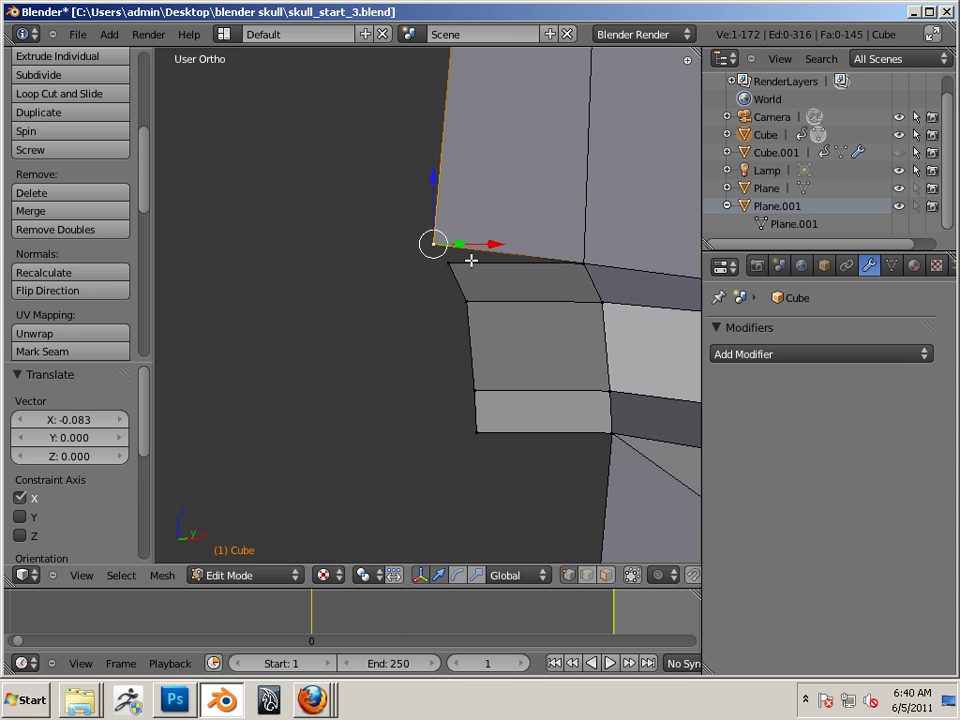
{"action": "right_click", "coordinate": [471, 260], "text": "shift"}
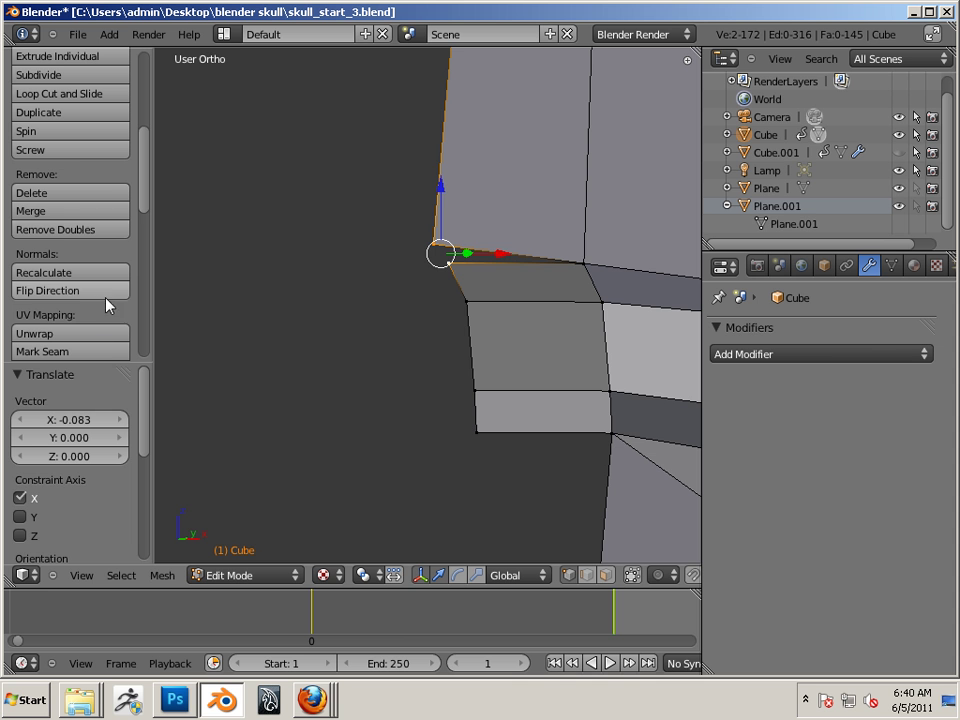
{"action": "left_click", "coordinate": [79, 211]}
{"action": "left_click", "coordinate": [79, 212]}
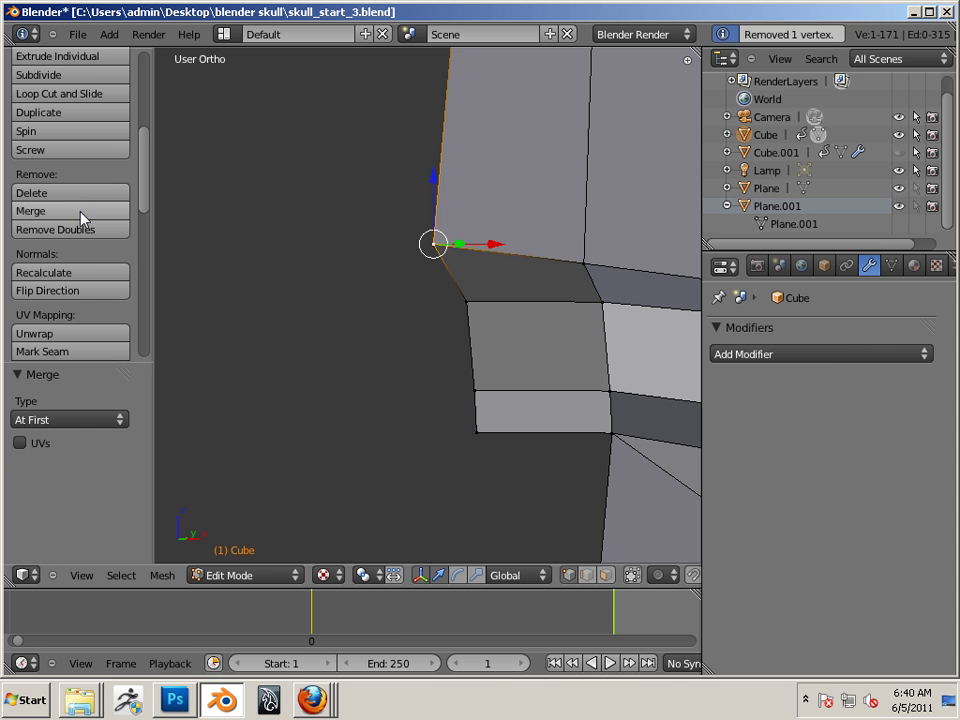
Extrude the vertical edge between the brow strip and the nasal opening and move it along X by -0.082 towards the midline
{"action": "scroll", "coordinate": [428, 389], "scroll_direction": "down", "scroll_amount": 4}
{"action": "middle_click_drag", "start_coordinate": [332, 373], "coordinate": [251, 238], "text": "shift"}
{"action": "middle_click_drag", "start_coordinate": [332, 308], "coordinate": [317, 251]}
{"action": "scroll", "coordinate": [440, 410], "scroll_direction": "up", "scroll_amount": 2}
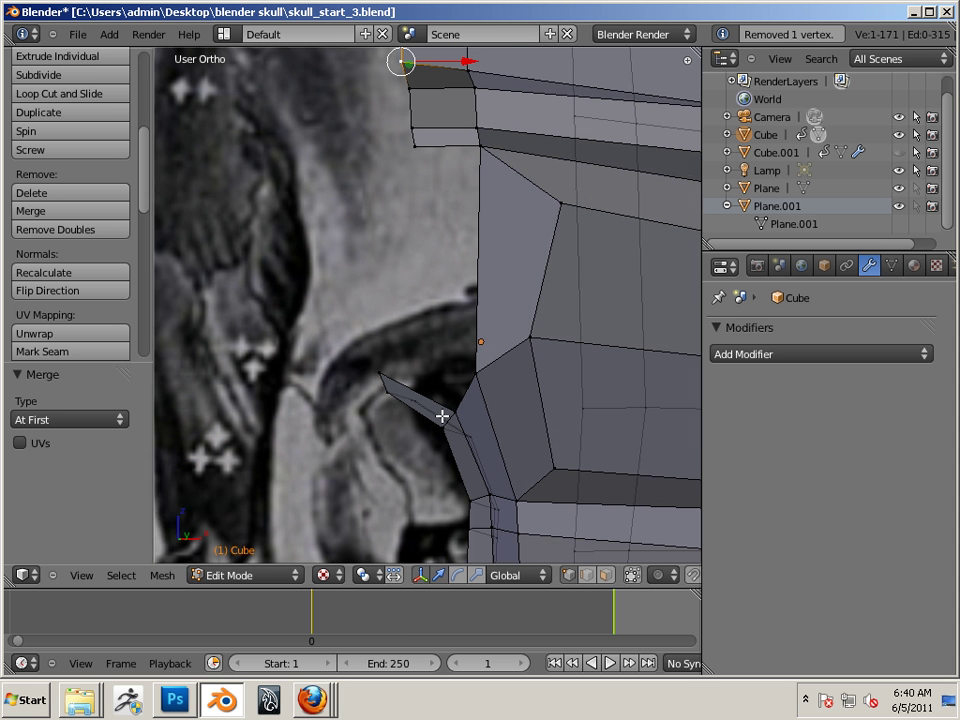
{"action": "middle_click_drag", "start_coordinate": [442, 416], "coordinate": [454, 414]}
{"action": "left_click", "coordinate": [588, 575]}
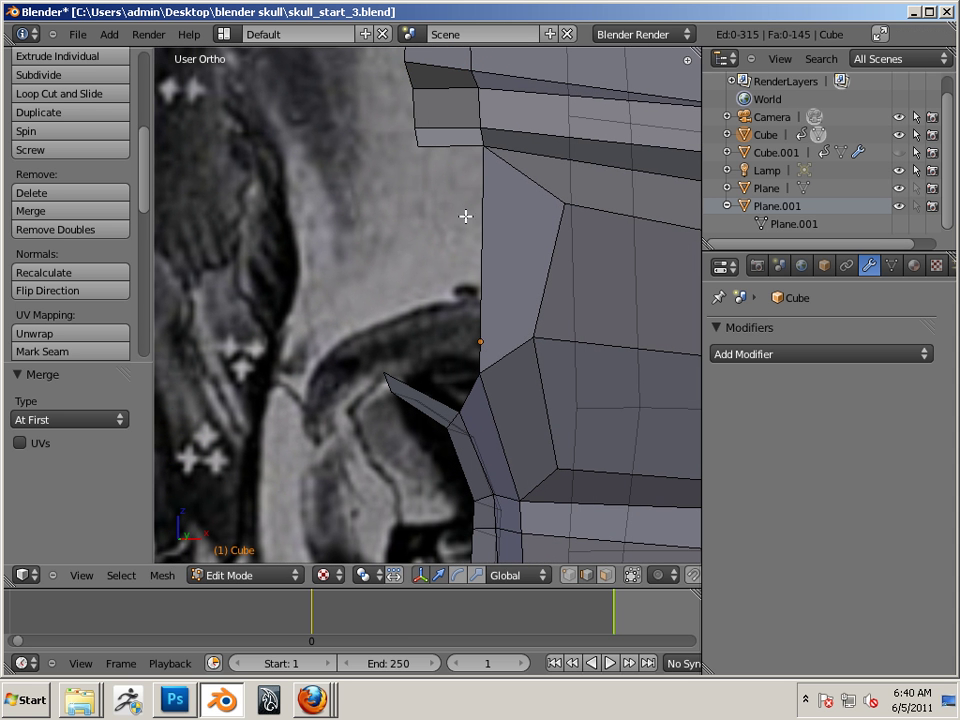
{"action": "right_click", "coordinate": [480, 214]}
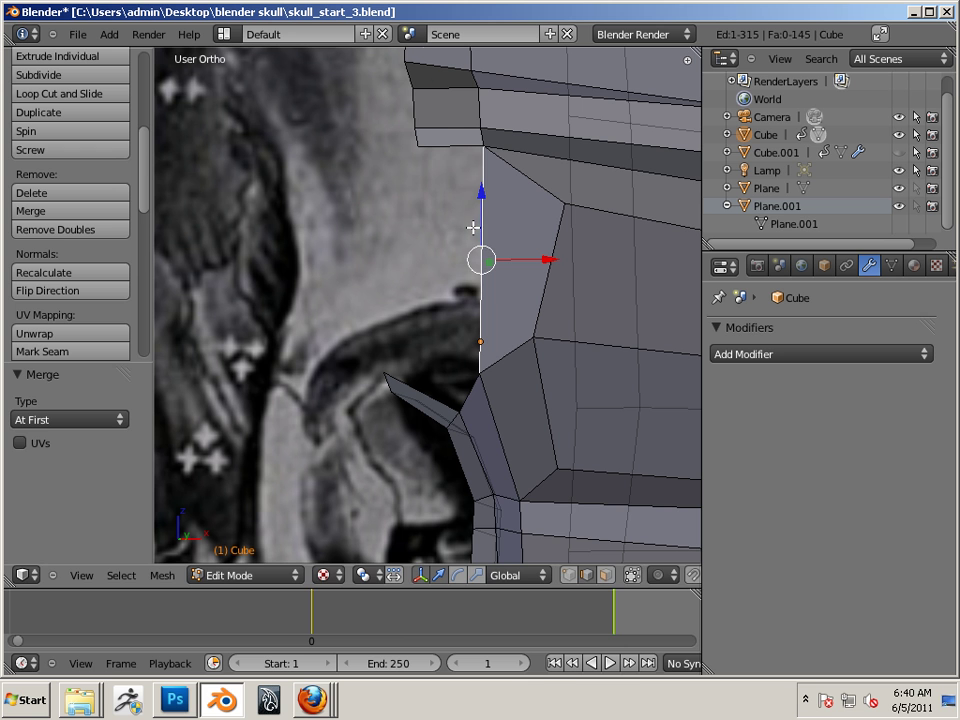
{"action": "key", "text": "e"}
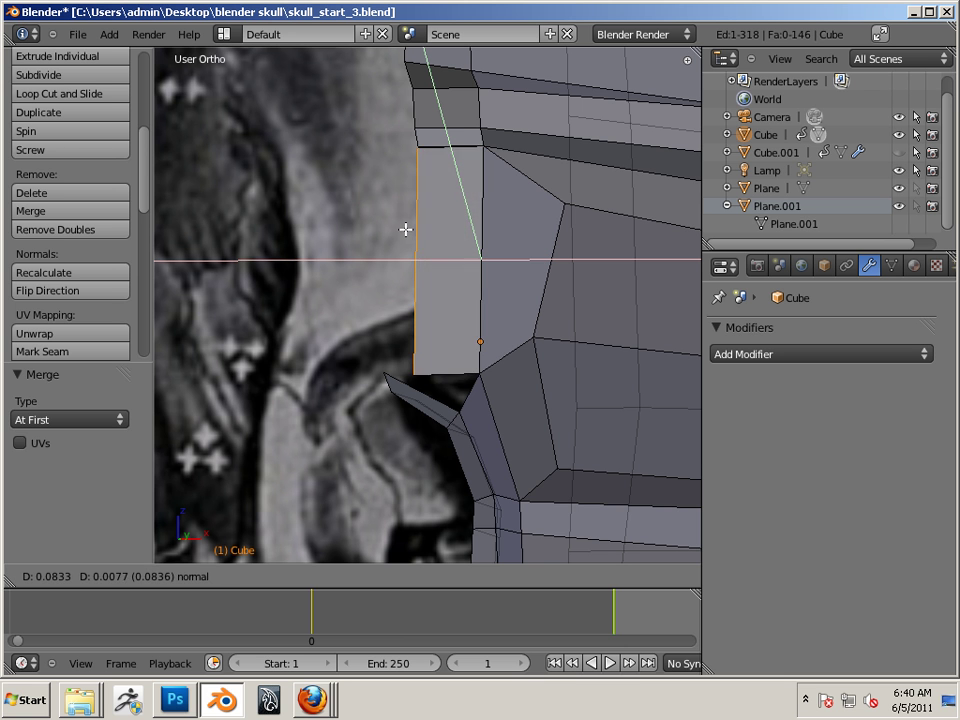
{"action": "key", "text": "x"}
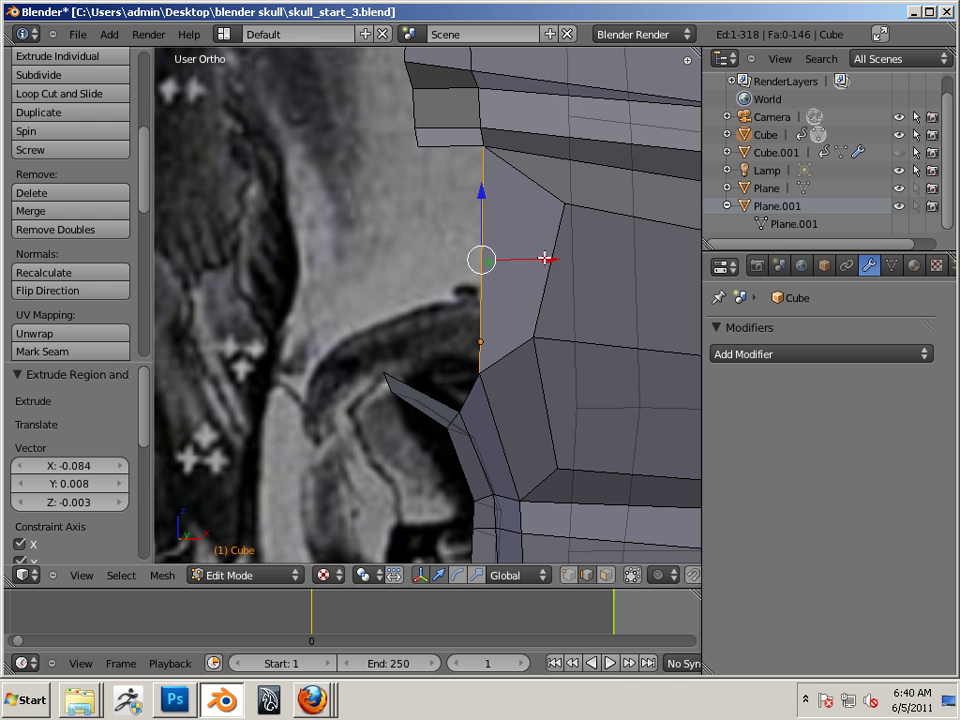
{"action": "left_click", "coordinate": [483, 256]}
Raise the extruded nose-bridge strip's lower midline vertex along Z by 0.061
{"action": "scroll", "coordinate": [366, 236], "scroll_direction": "down", "scroll_amount": 2}
{"action": "middle_click_drag", "start_coordinate": [348, 208], "coordinate": [388, 205]}
{"action": "scroll", "coordinate": [388, 205], "scroll_direction": "up", "scroll_amount": 2}
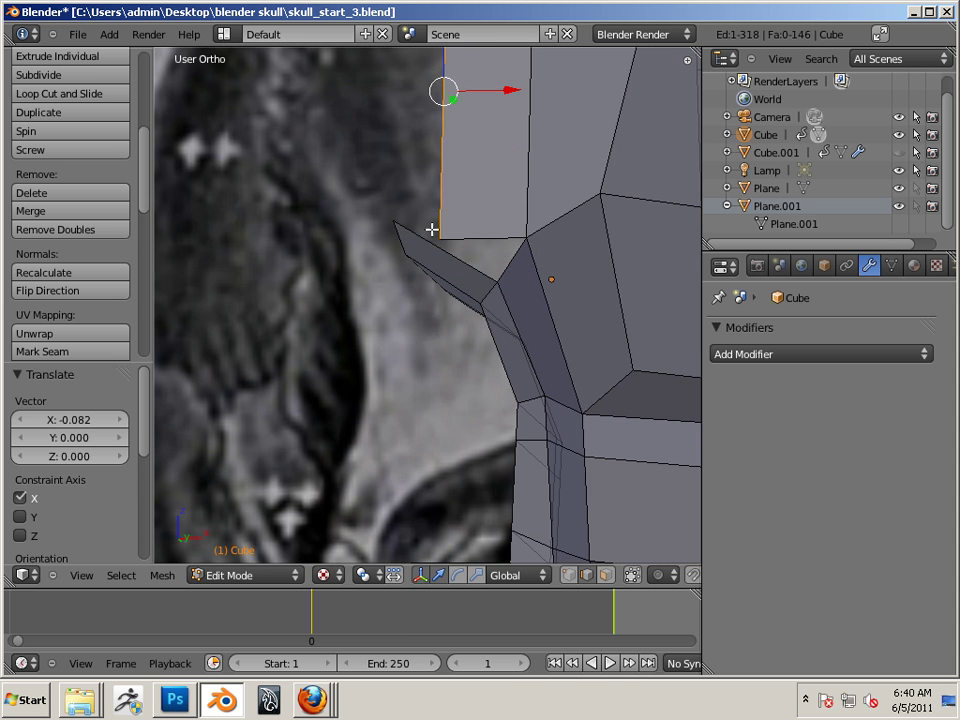
{"action": "left_click", "coordinate": [568, 575]}
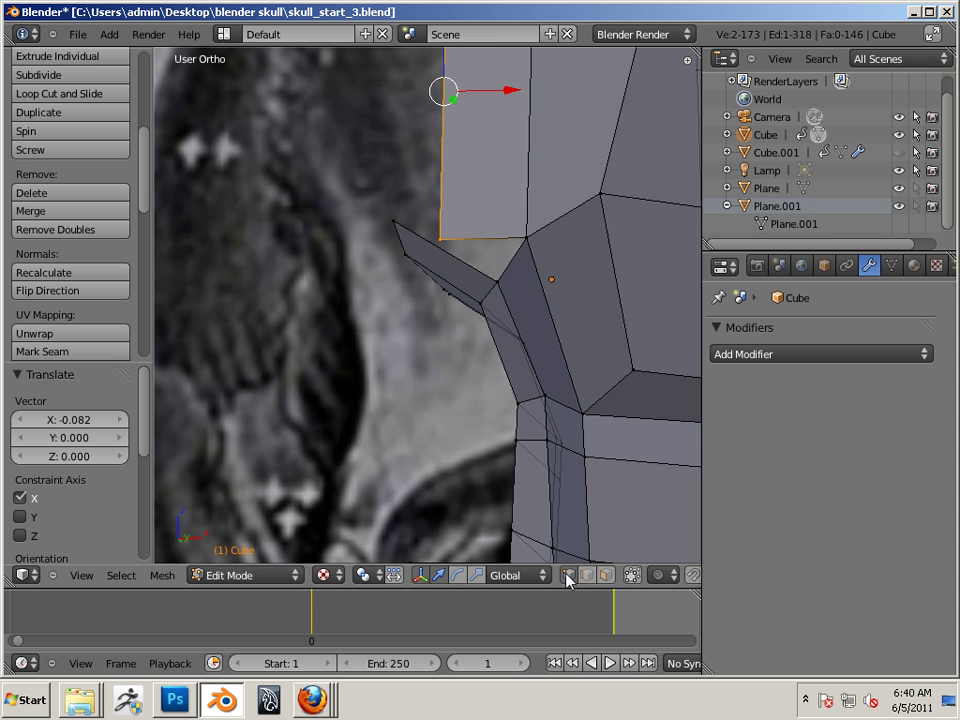
{"action": "right_click", "coordinate": [440, 236]}
{"action": "key", "text": "g"}
{"action": "key", "text": "z"}
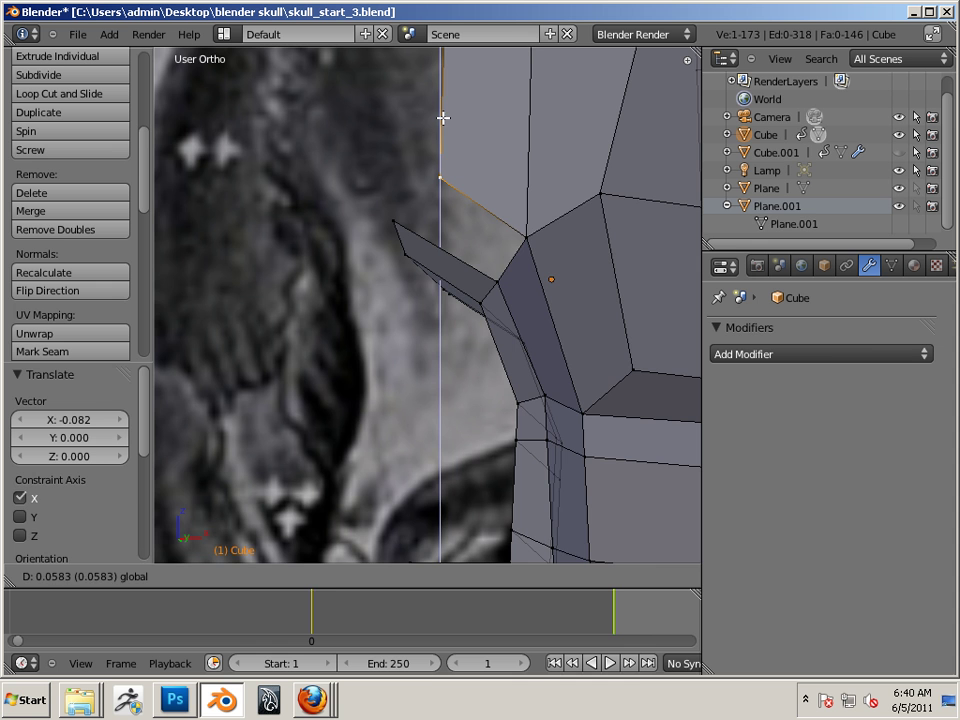
{"action": "left_click_drag", "start_coordinate": [444, 115], "coordinate": [444, 115]}
Merge the two overlapping vertices where the nose-bridge strip meets the brow strip near the midline, using At Center
{"action": "middle_click_drag", "start_coordinate": [466, 266], "coordinate": [441, 281], "text": "shift"}
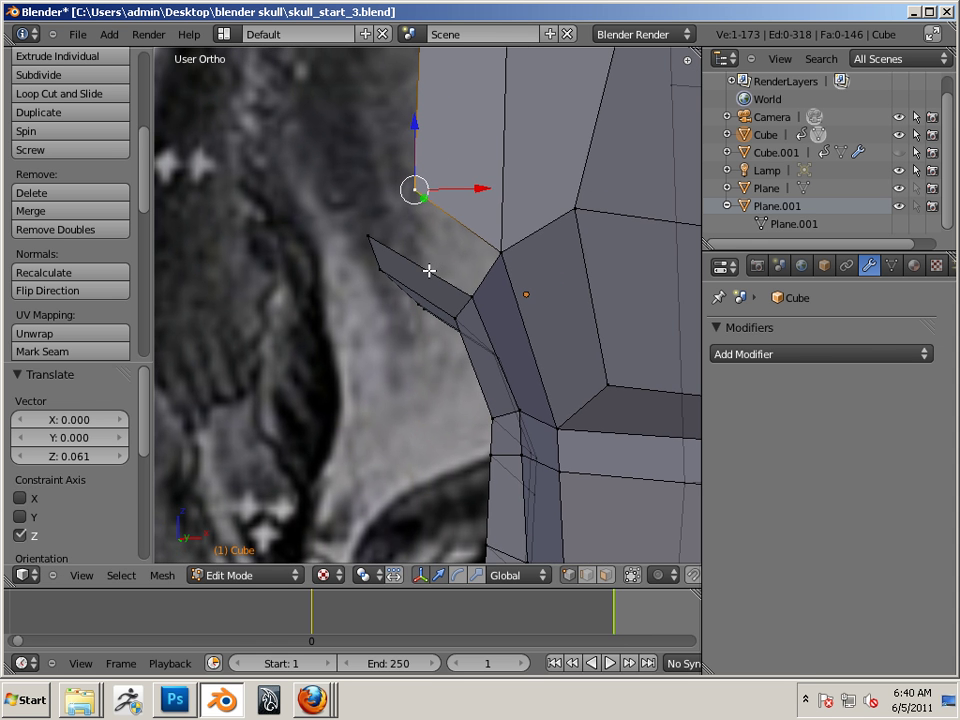
{"action": "middle_click_drag", "start_coordinate": [432, 224], "coordinate": [413, 488], "text": "shift"}
{"action": "right_click", "coordinate": [409, 240]}
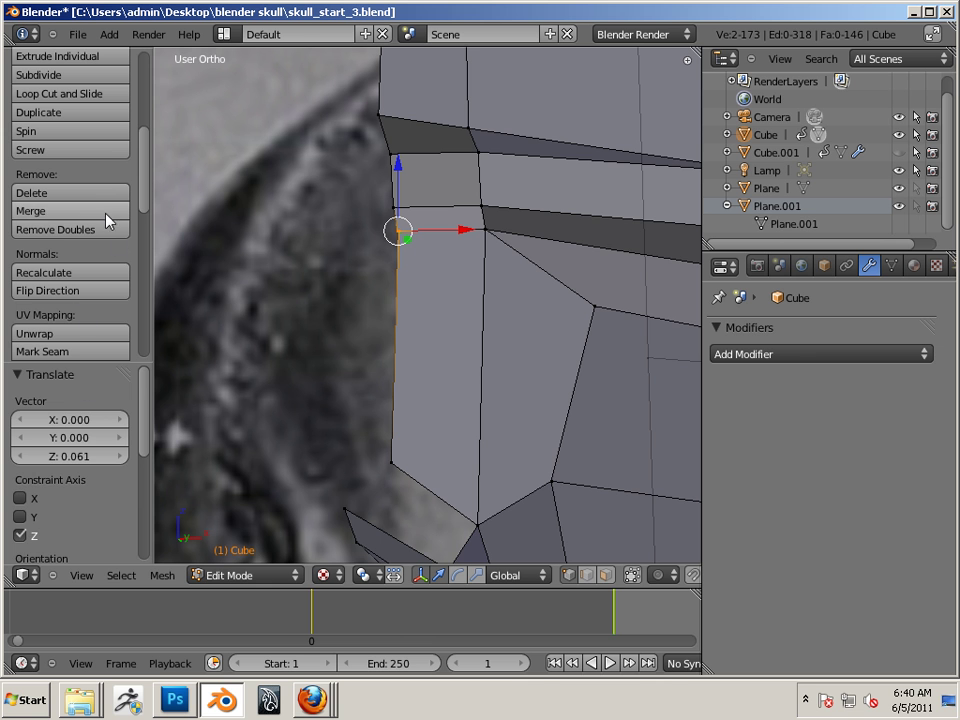
{"action": "left_click", "coordinate": [105, 214]}
{"action": "left_click", "coordinate": [105, 214]}
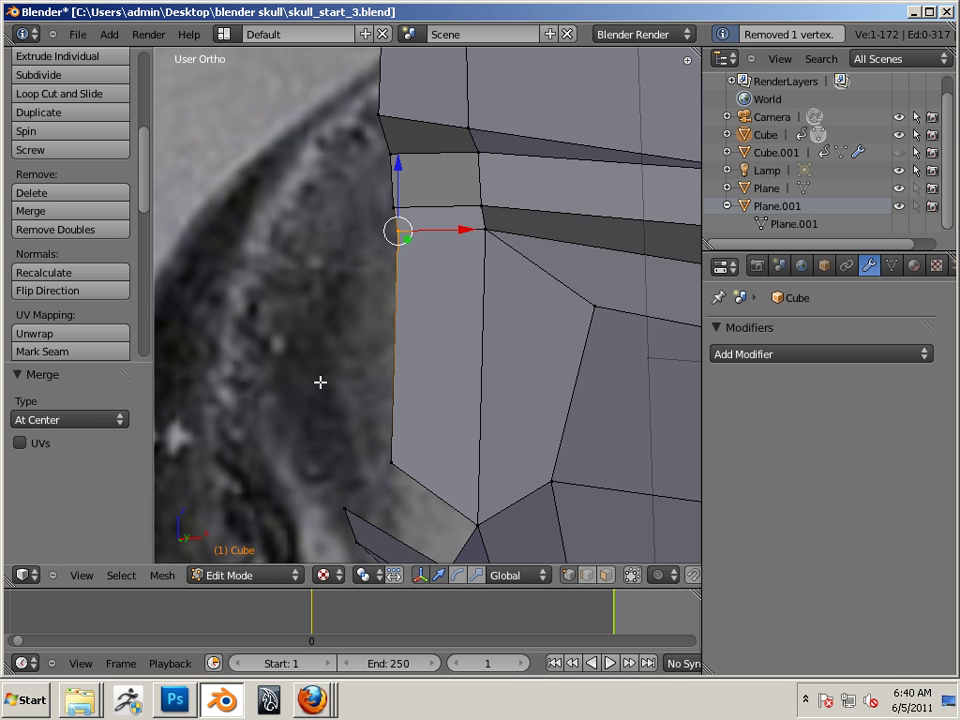
Fill a face between the nose-bridge strip's lower edge and the upper edge of the nasal opening's rim
{"action": "middle_click_drag", "start_coordinate": [319, 381], "coordinate": [344, 254], "text": "shift"}
{"action": "left_click", "coordinate": [587, 575]}
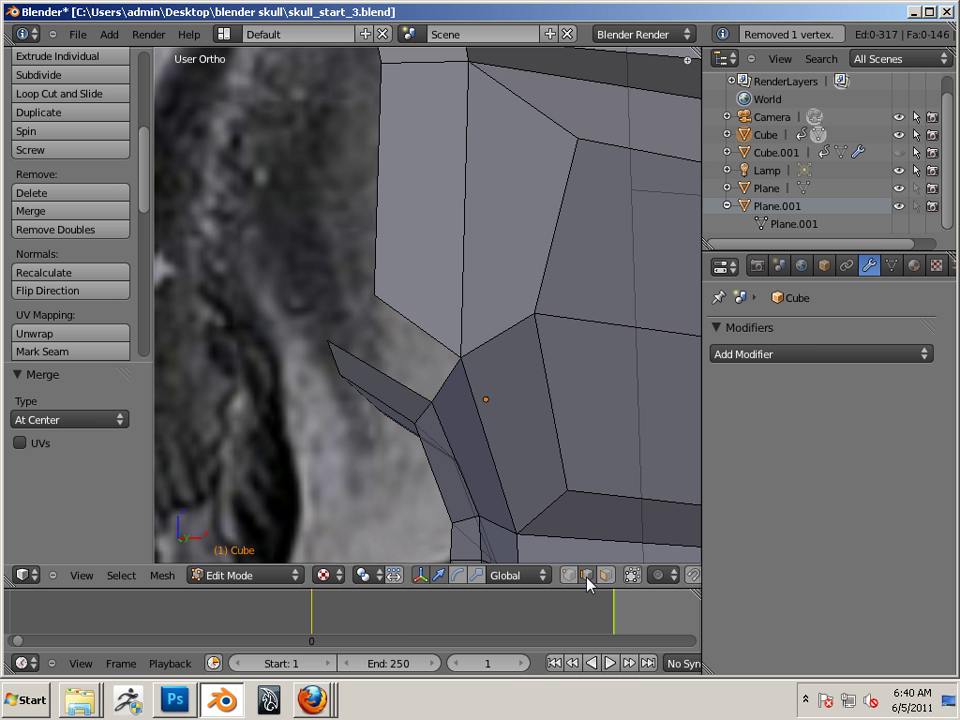
{"action": "right_click", "coordinate": [397, 381]}
{"action": "right_click", "coordinate": [421, 326], "text": "shift"}
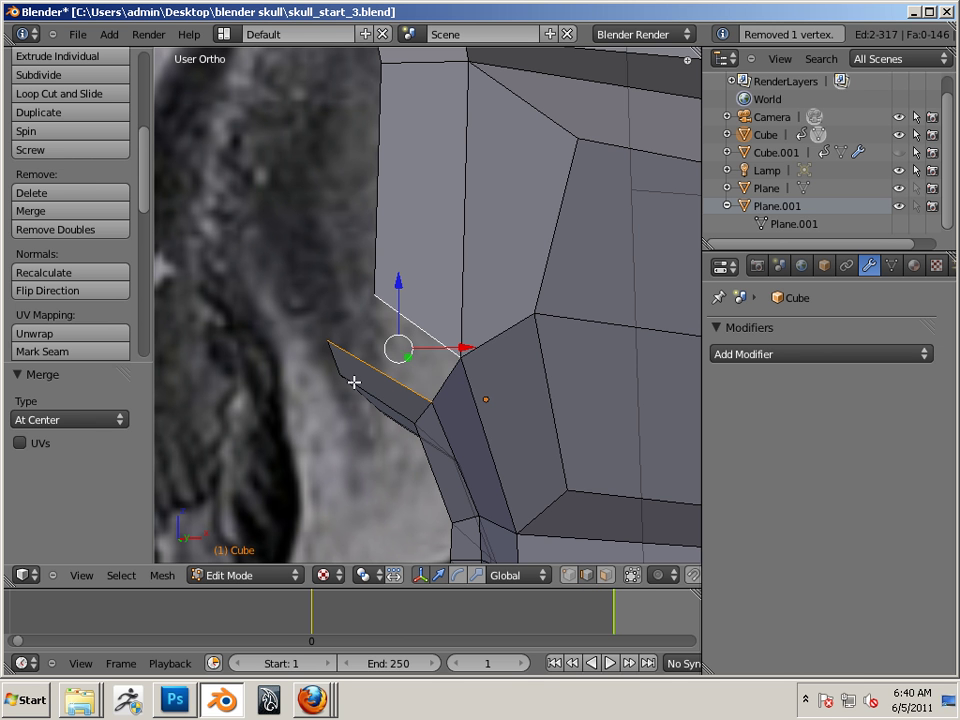
{"action": "key", "text": "f"}
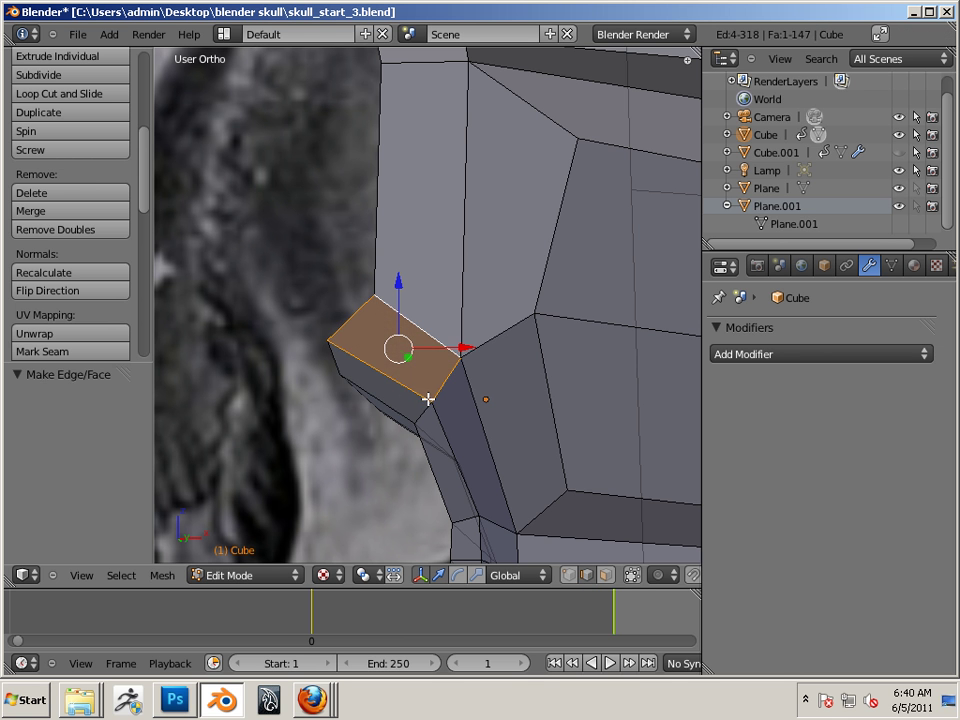
Align the five inner brow and nose-bridge vertices by scaling them along X by 0.143, and move them along X onto the midline
{"action": "scroll", "coordinate": [354, 381], "scroll_direction": "down", "scroll_amount": 3}
{"action": "middle_click_drag", "start_coordinate": [316, 312], "coordinate": [374, 257]}
{"action": "key", "text": "KP_1"}
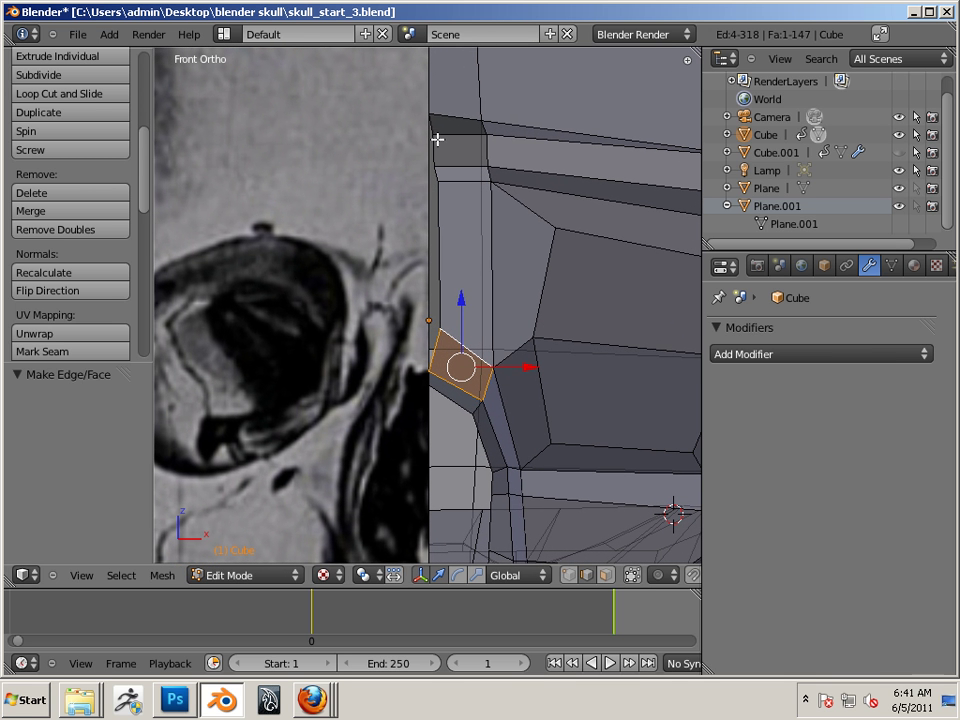
{"action": "left_click", "coordinate": [568, 575]}
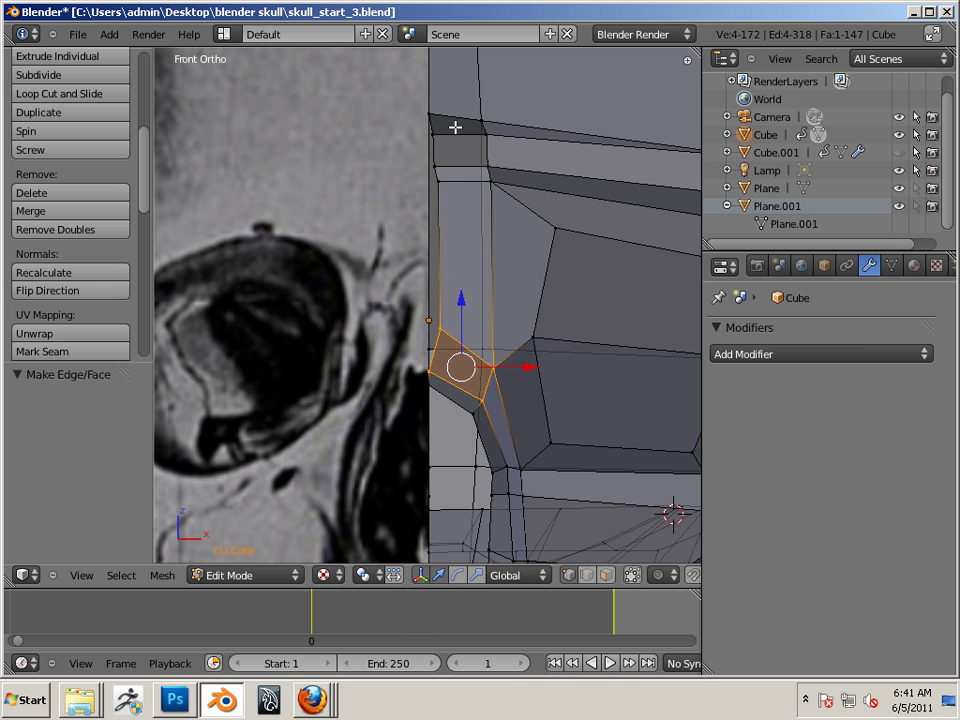
{"action": "right_click", "coordinate": [429, 104]}
{"action": "key", "text": "b"}
{"action": "left_click_drag", "start_coordinate": [426, 100], "coordinate": [465, 339]}
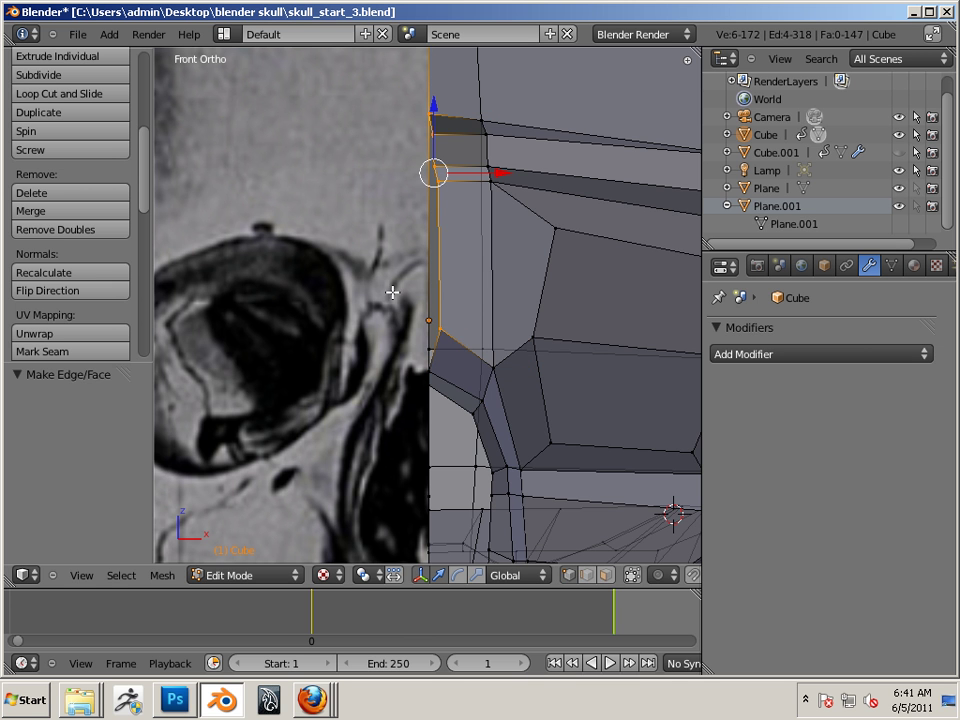
{"action": "middle_click_drag", "start_coordinate": [381, 291], "coordinate": [392, 292]}
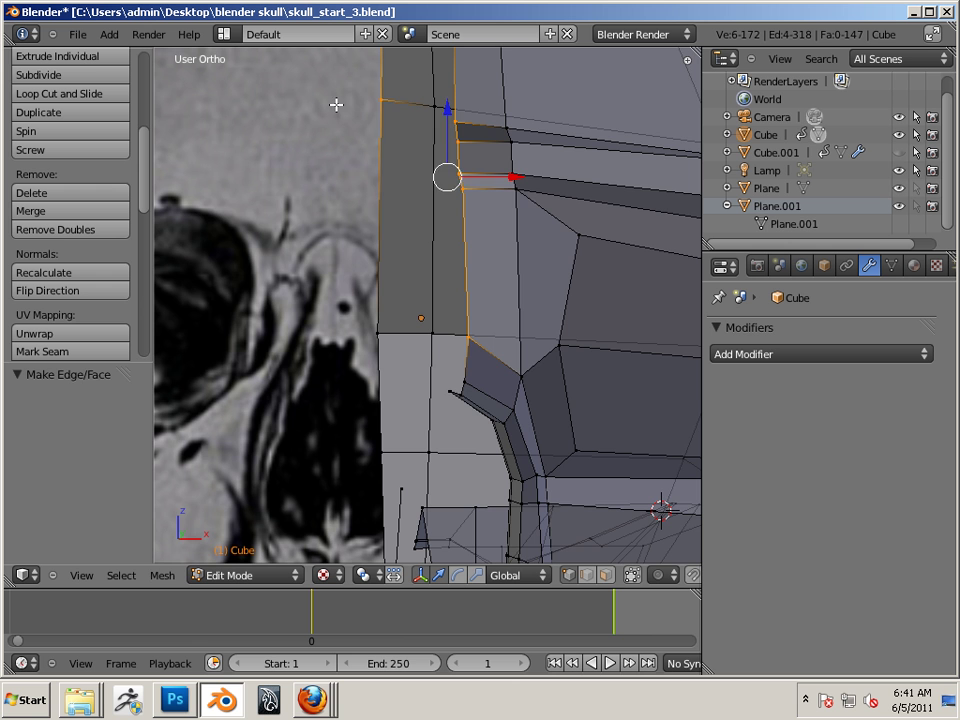
{"action": "right_click", "coordinate": [380, 90], "text": "shift"}
{"action": "scroll", "coordinate": [279, 197], "scroll_direction": "down", "scroll_amount": 4}
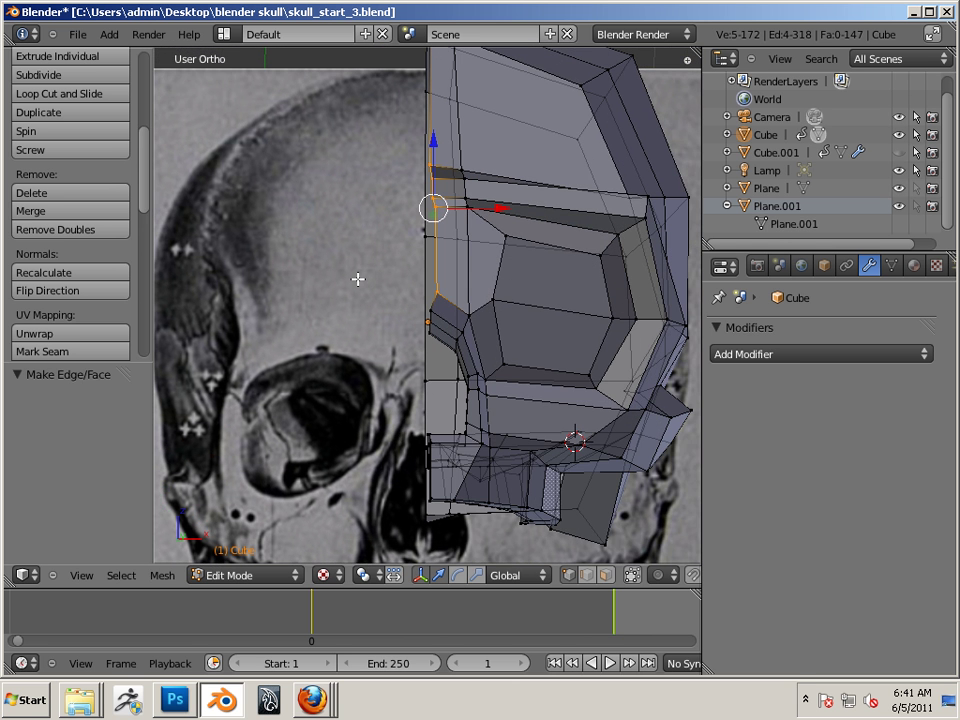
{"action": "key", "text": "KP_1"}
{"action": "scroll", "coordinate": [413, 285], "scroll_direction": "up", "scroll_amount": 3}
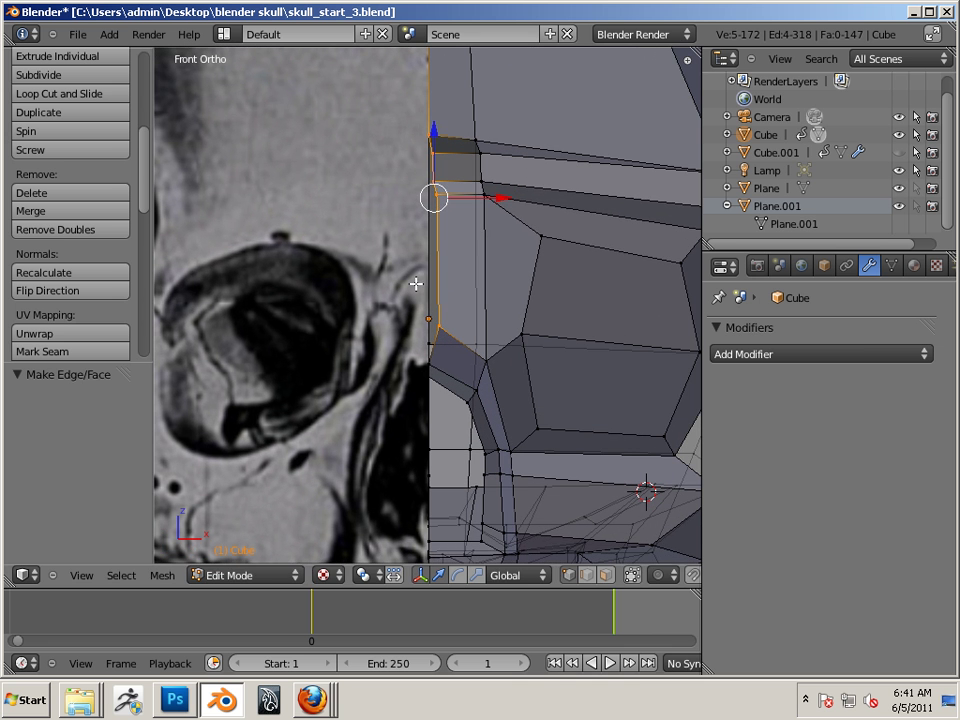
{"action": "key", "text": "s"}
{"action": "key", "text": "x"}
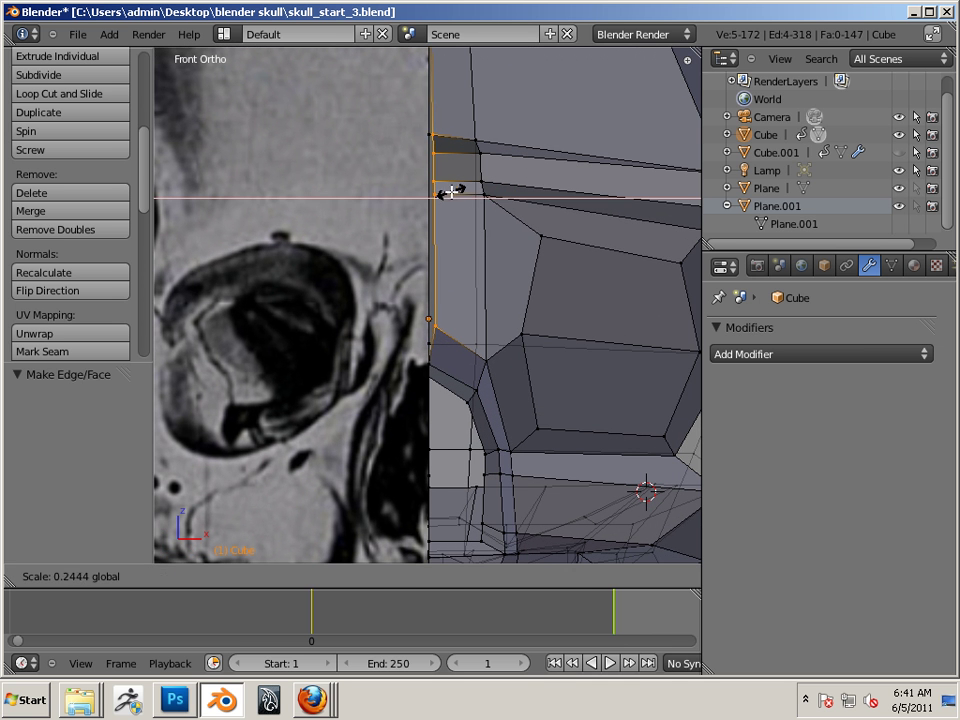
{"action": "left_click", "coordinate": [442, 190]}
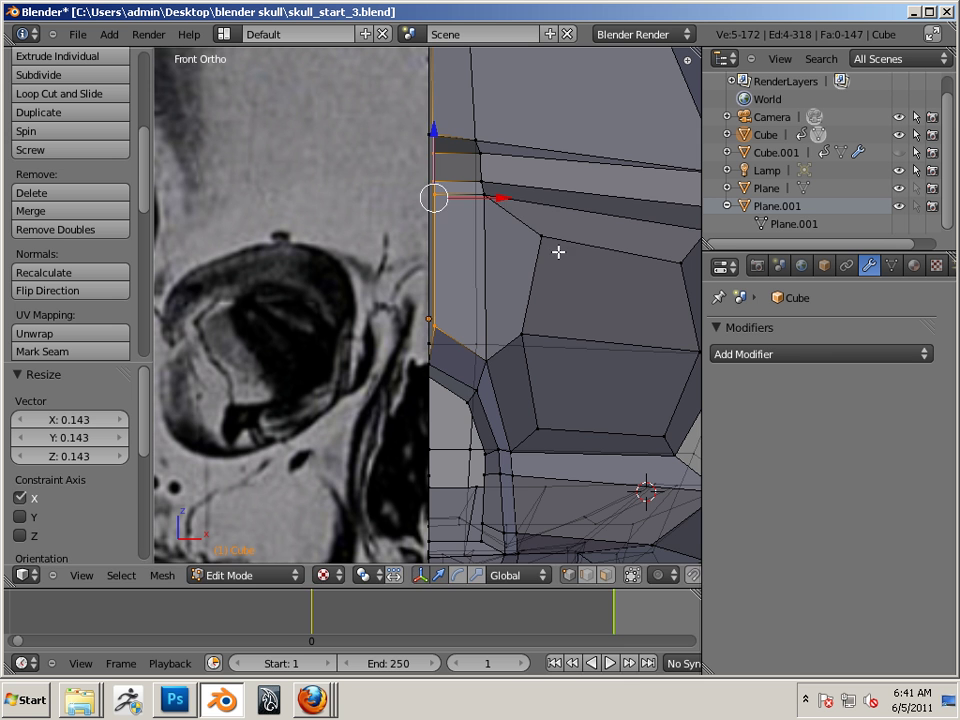
{"action": "left_click_drag", "start_coordinate": [504, 198], "coordinate": [497, 196]}
Examine the rebuilt brow and nose bridge in Object Mode from several angles, comparing the side profile with the reference image
{"action": "scroll", "coordinate": [572, 289], "scroll_direction": "down", "scroll_amount": 5}
{"action": "middle_click_drag", "start_coordinate": [491, 227], "coordinate": [454, 313]}
{"action": "scroll", "coordinate": [456, 285], "scroll_direction": "up", "scroll_amount": 6}
{"action": "scroll", "coordinate": [425, 309], "scroll_direction": "down", "scroll_amount": 5}
{"action": "key", "text": "Tab"}
{"action": "middle_click_drag", "start_coordinate": [505, 344], "coordinate": [430, 286]}
{"action": "scroll", "coordinate": [382, 342], "scroll_direction": "up", "scroll_amount": 3}
{"action": "scroll", "coordinate": [382, 342], "scroll_direction": "up", "scroll_amount": 2}
{"action": "scroll", "coordinate": [464, 297], "scroll_direction": "up", "scroll_amount": 2}
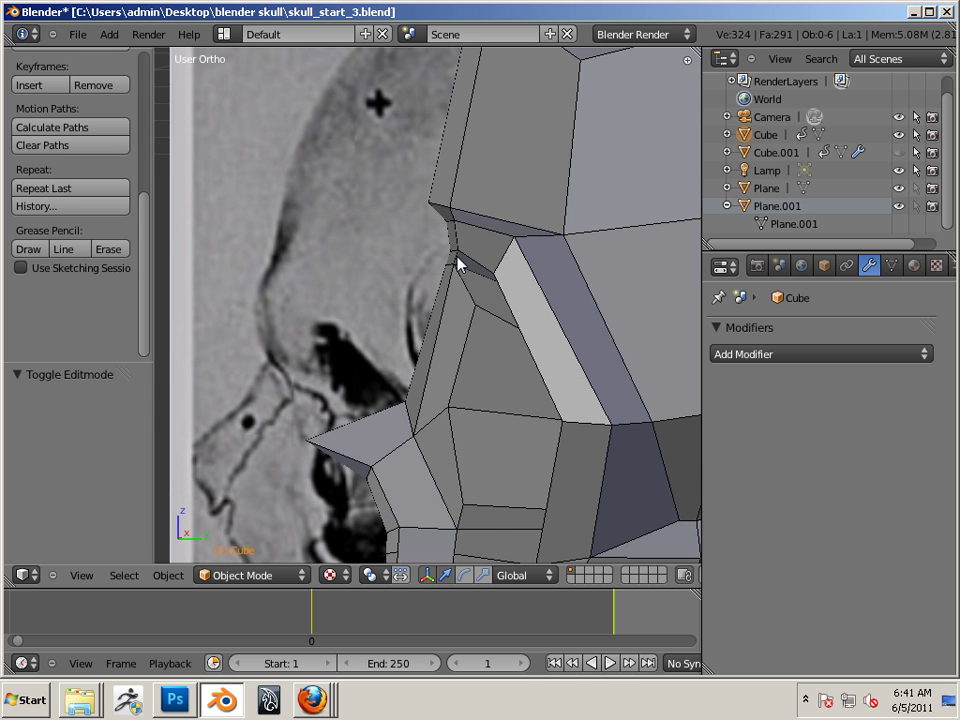
{"action": "key", "text": "KP_1"}
{"action": "key", "text": "KP_3"}
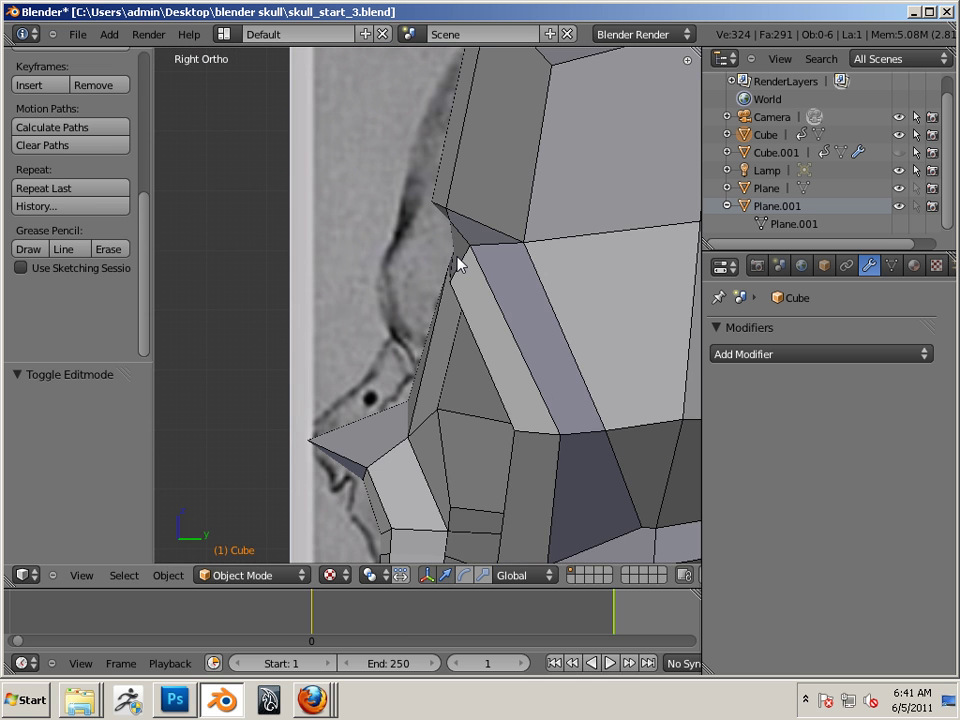
{"action": "middle_click_drag", "start_coordinate": [457, 264], "coordinate": [410, 168], "text": "shift"}
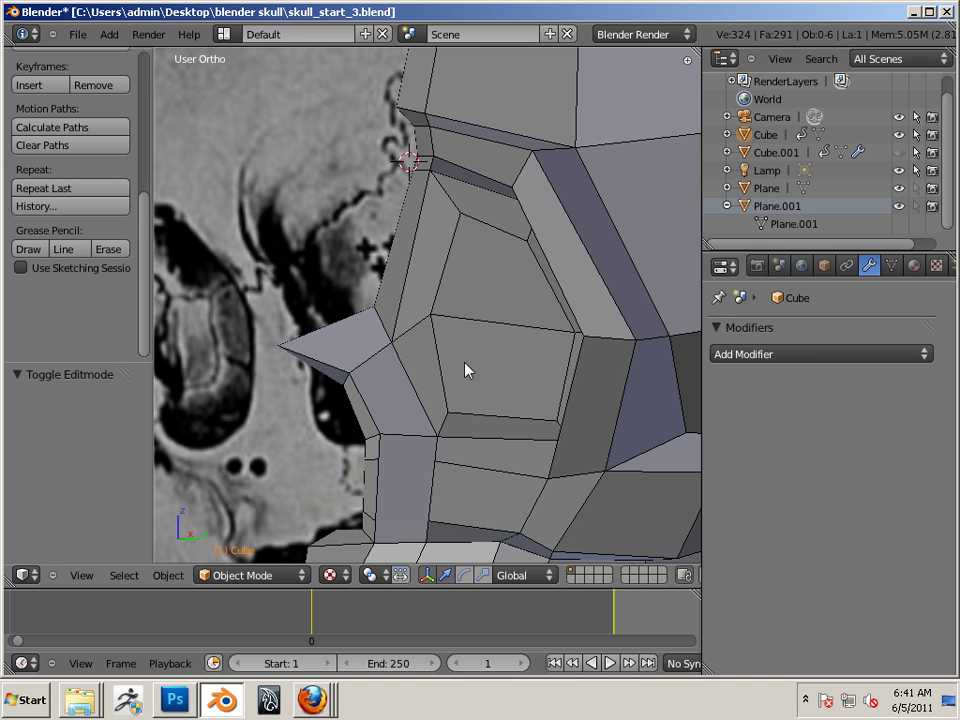
Move the four vertices of the brow strip's lowest inner face along Y by -0.082 towards the side reference's profile
{"action": "key", "text": "Tab"}
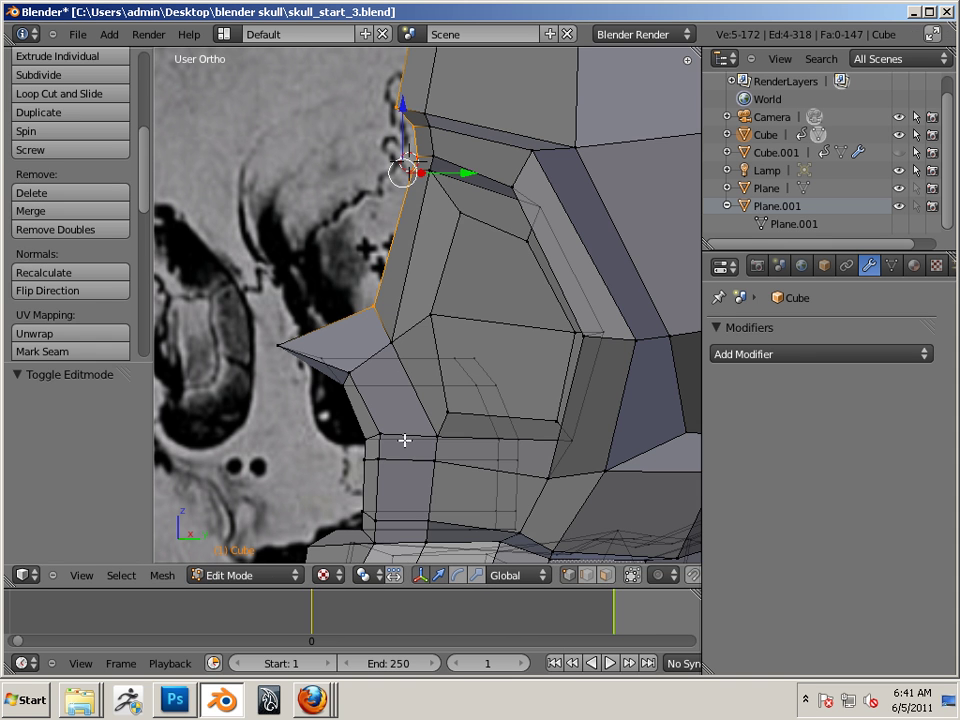
{"action": "right_click", "coordinate": [376, 150]}
{"action": "key", "text": "b"}
{"action": "left_click_drag", "start_coordinate": [392, 148], "coordinate": [472, 195]}
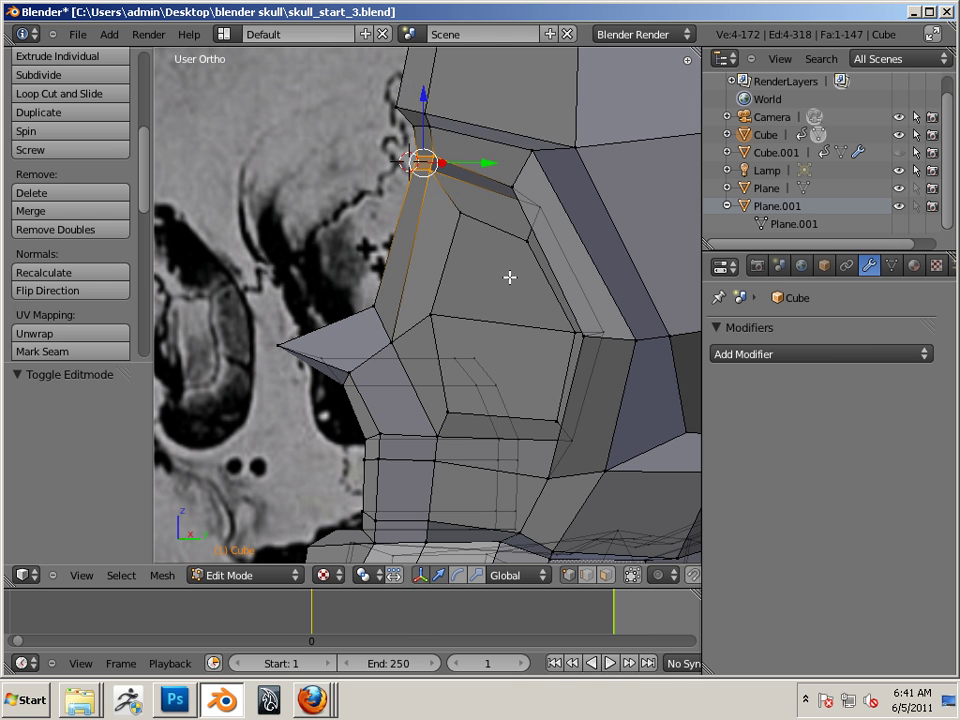
{"action": "key", "text": "KP_1"}
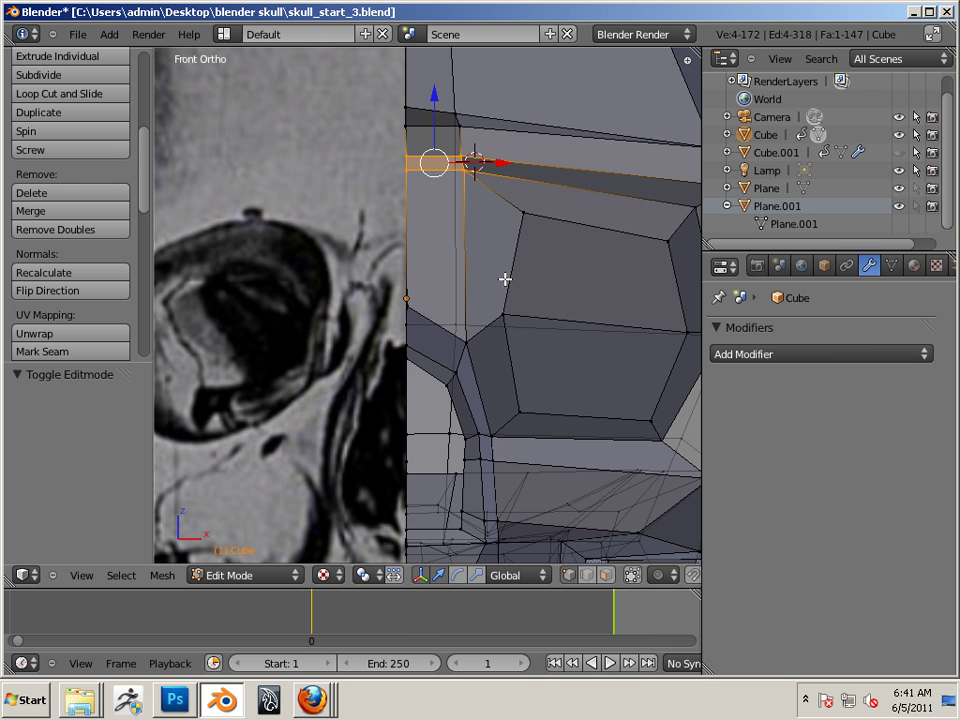
{"action": "key", "text": "KP_3"}
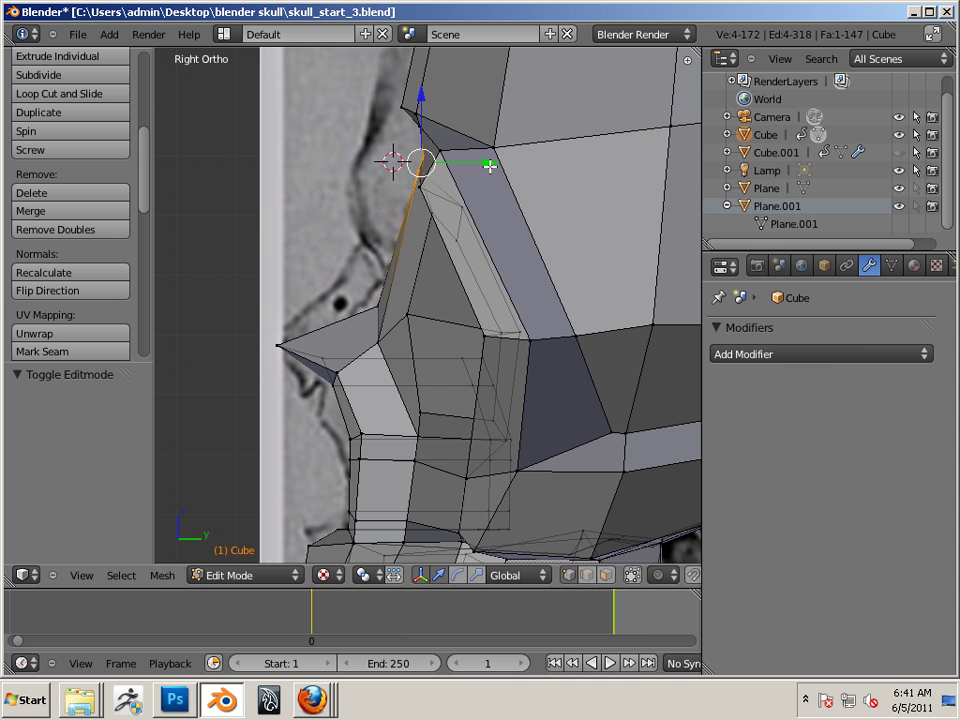
{"action": "left_click_drag", "start_coordinate": [490, 166], "coordinate": [437, 158]}
Move the nose bridge's lower midline vertex by -0.033 in Y and 0.108 in Z to follow the side reference's profile
{"action": "middle_click_drag", "start_coordinate": [413, 399], "coordinate": [375, 414], "text": "shift"}
{"action": "middle_click_drag", "start_coordinate": [302, 345], "coordinate": [306, 302]}
{"action": "right_click", "coordinate": [357, 338]}
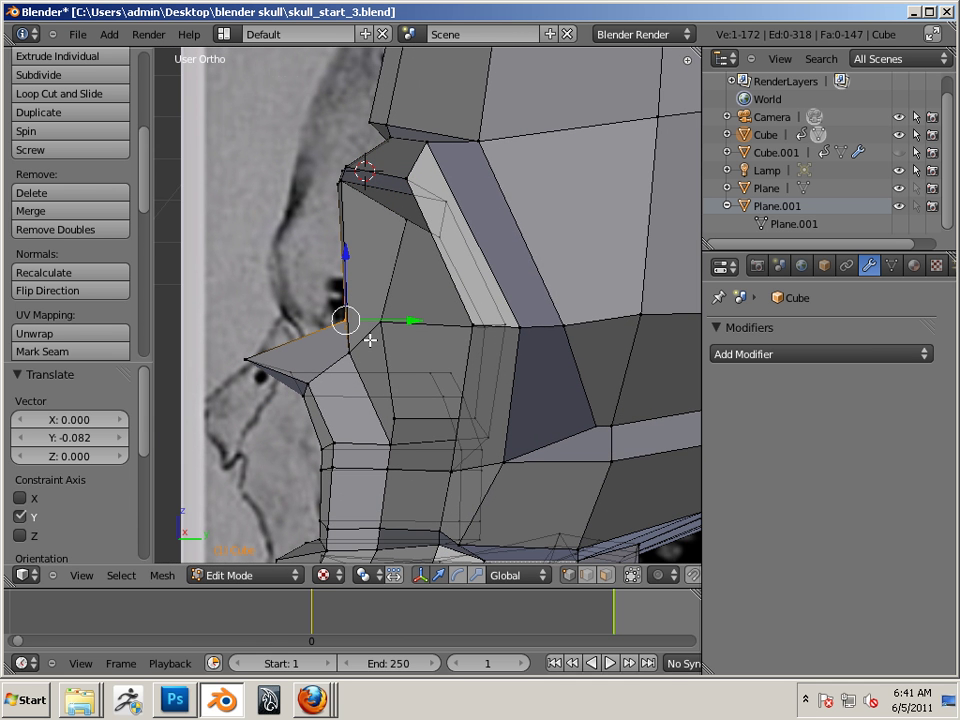
{"action": "key", "text": "KP_3"}
{"action": "key", "text": "g"}
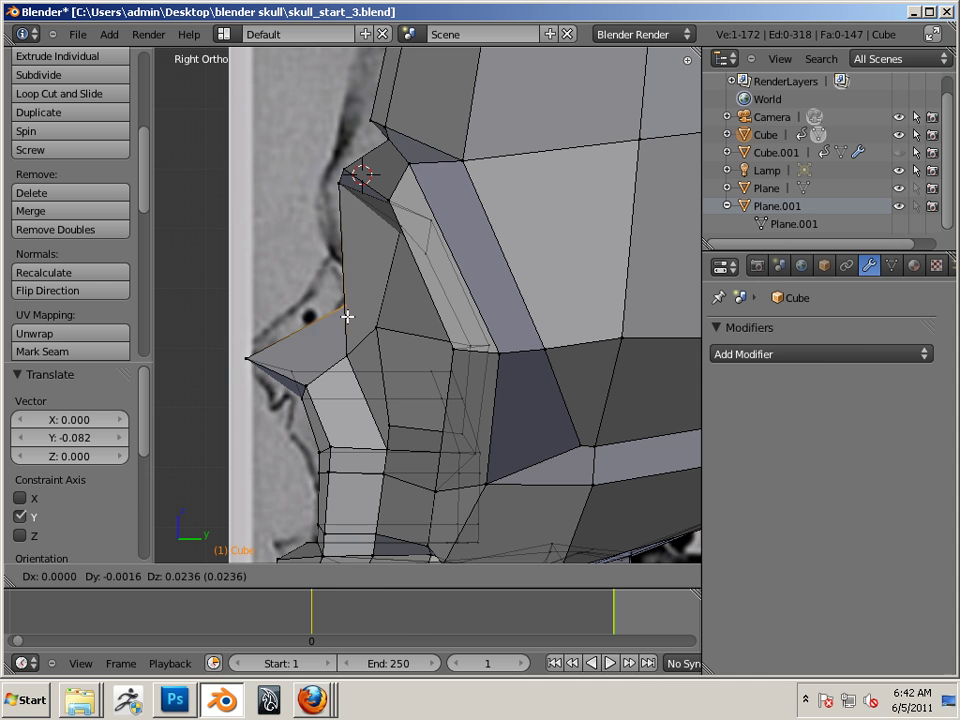
{"action": "left_click", "coordinate": [330, 269]}
Move the forehead's lower midline corner and the brow vertex just beneath it forward along Y to the reference outline
{"action": "middle_click_drag", "start_coordinate": [328, 262], "coordinate": [325, 312], "text": "shift"}
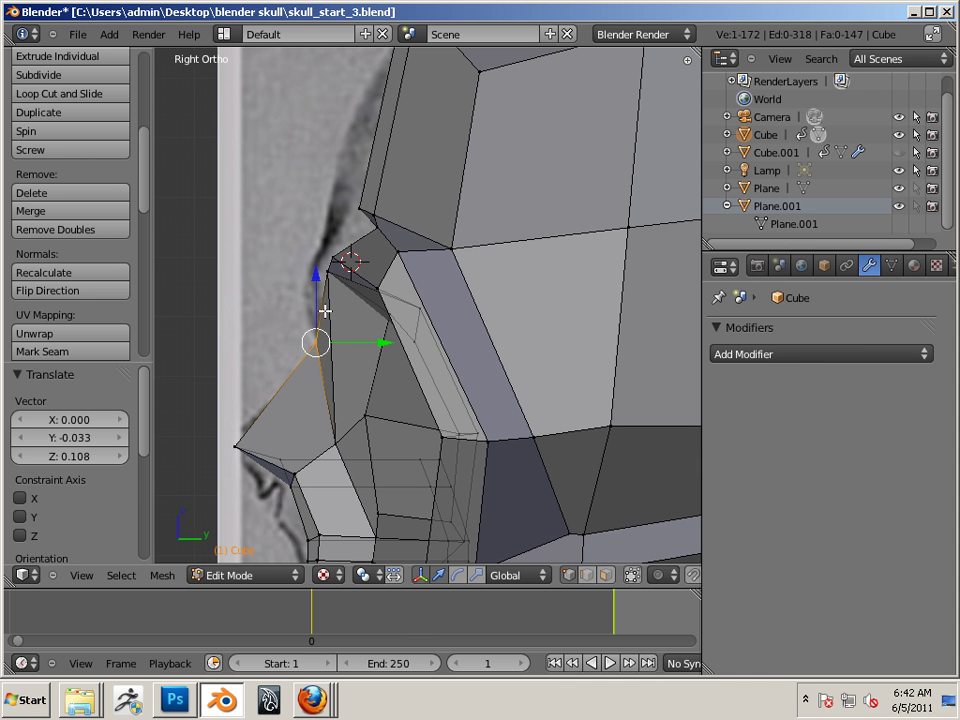
{"action": "right_click", "coordinate": [370, 212]}
{"action": "left_click_drag", "start_coordinate": [439, 221], "coordinate": [405, 206]}
Move the brow strip's six inner vertices below the forehead along Y by -0.020
{"action": "right_click", "coordinate": [285, 214]}
{"action": "key", "text": "b"}
{"action": "left_click_drag", "start_coordinate": [285, 227], "coordinate": [360, 294]}
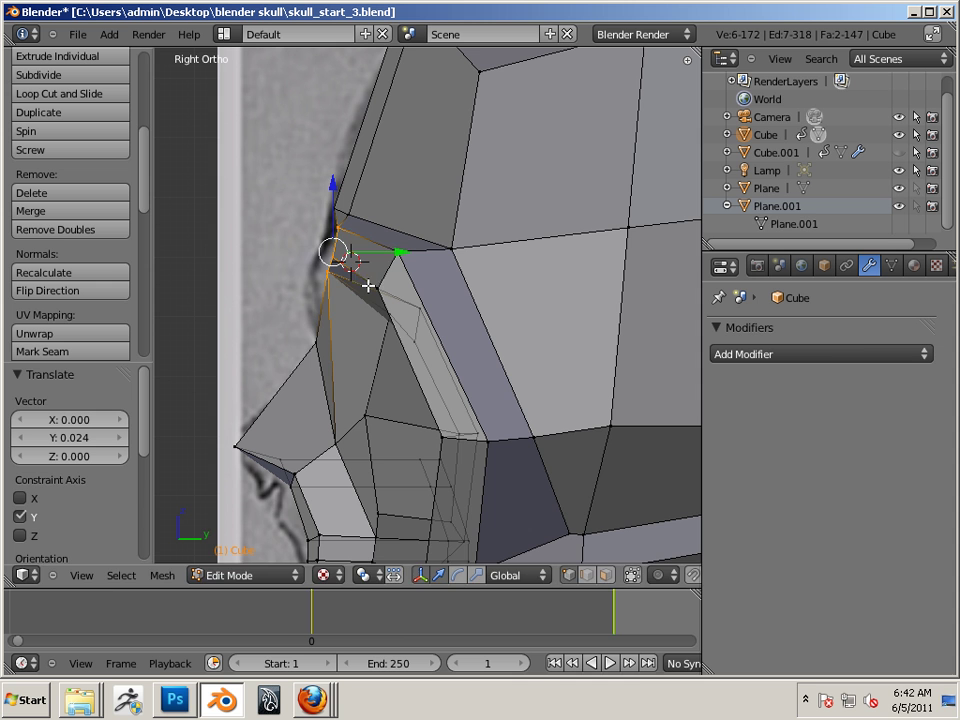
{"action": "left_click_drag", "start_coordinate": [400, 251], "coordinate": [386, 249]}
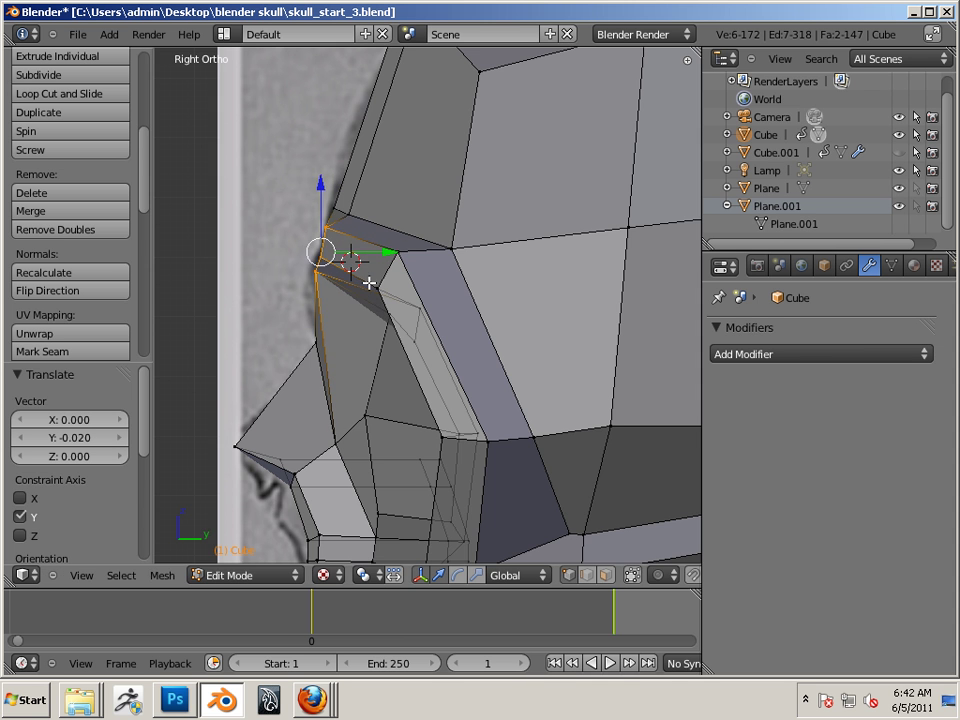
Move the forehead's lower vertex just beside the midline by -0.027 along Y and 0.017 along Z
{"action": "middle_click_drag", "start_coordinate": [368, 279], "coordinate": [300, 270]}
{"action": "right_click", "coordinate": [341, 209]}
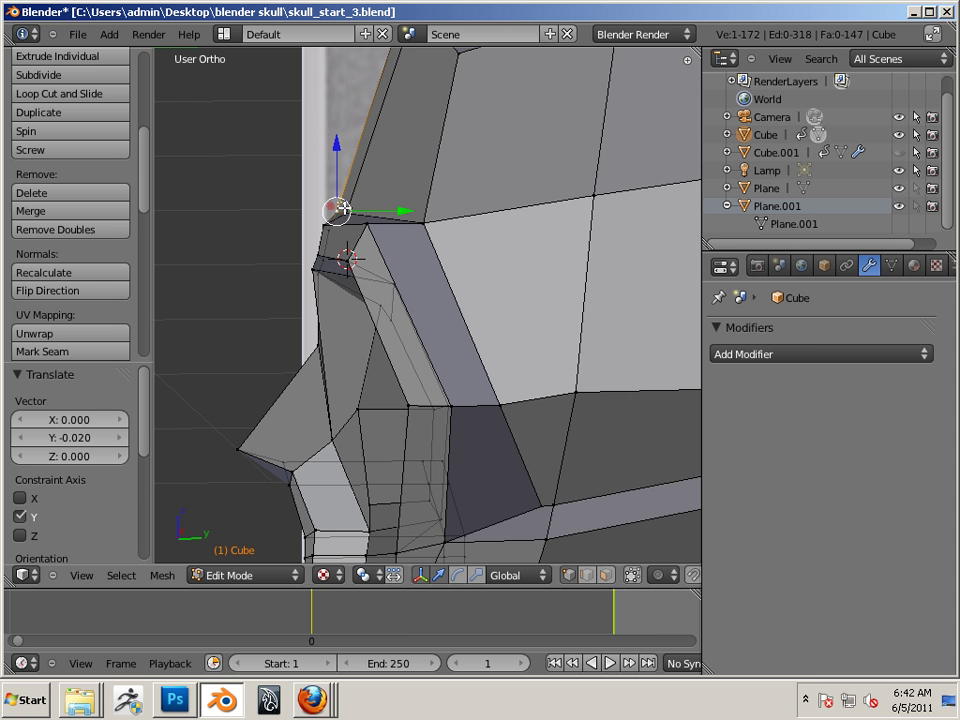
{"action": "left_click_drag", "start_coordinate": [409, 213], "coordinate": [404, 217]}
{"action": "left_click", "coordinate": [395, 217]}
{"action": "scroll", "coordinate": [317, 274], "scroll_direction": "up", "scroll_amount": 3}
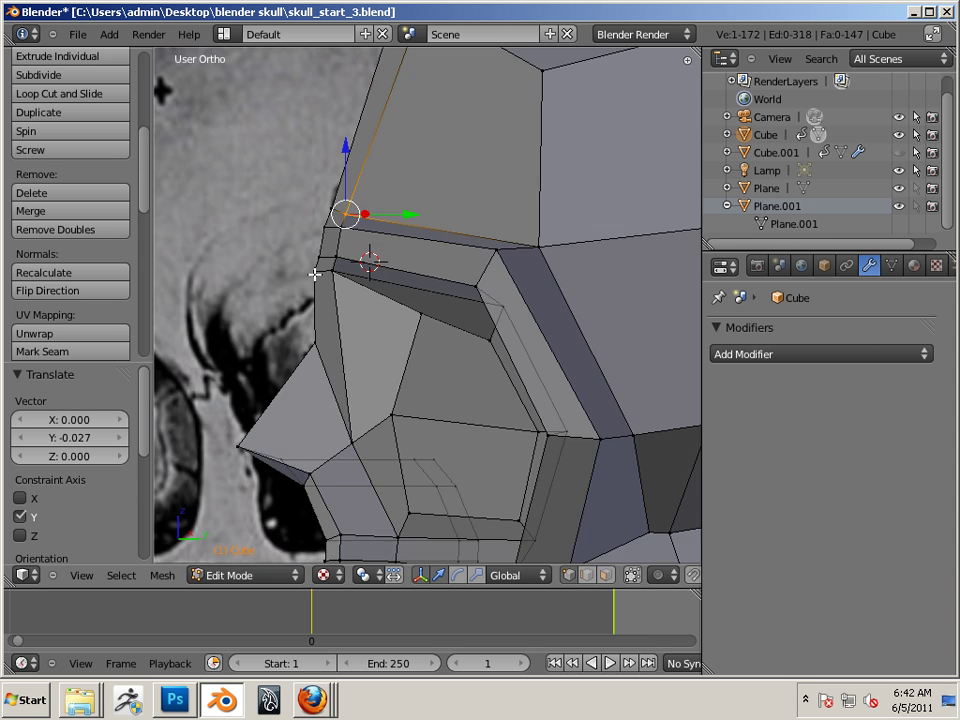
{"action": "left_click_drag", "start_coordinate": [363, 168], "coordinate": [369, 153]}
{"action": "middle_click_drag", "start_coordinate": [491, 287], "coordinate": [316, 191]}
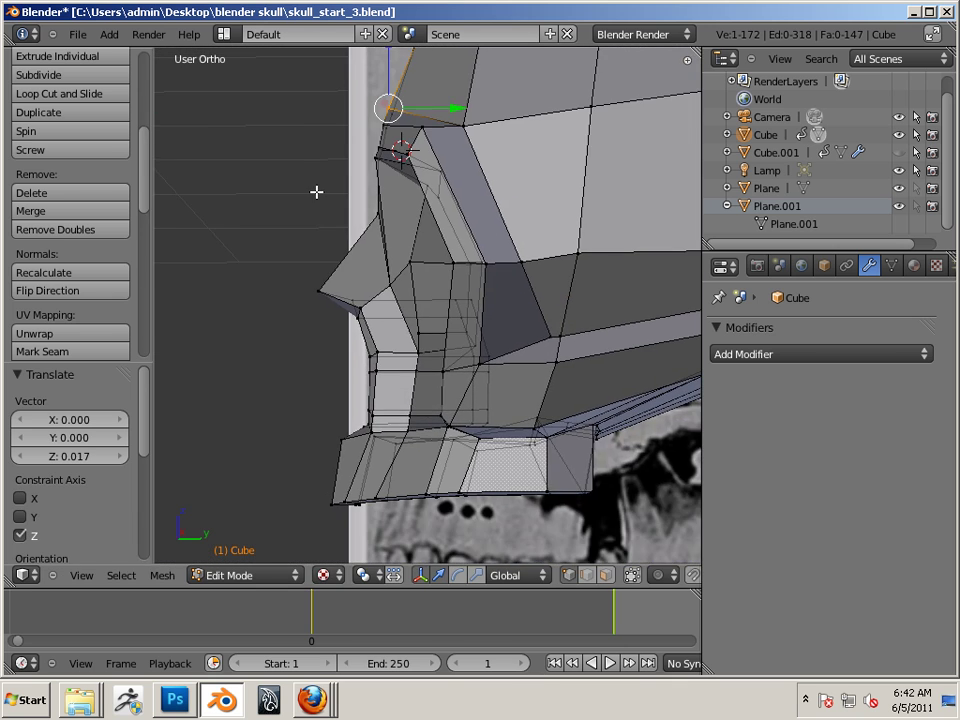
Move the nasal opening's three upper rim vertices by -0.015 in Y and Z, and the two below by -0.015 in Y and -0.002 in Z
{"action": "key", "text": "KP_1"}
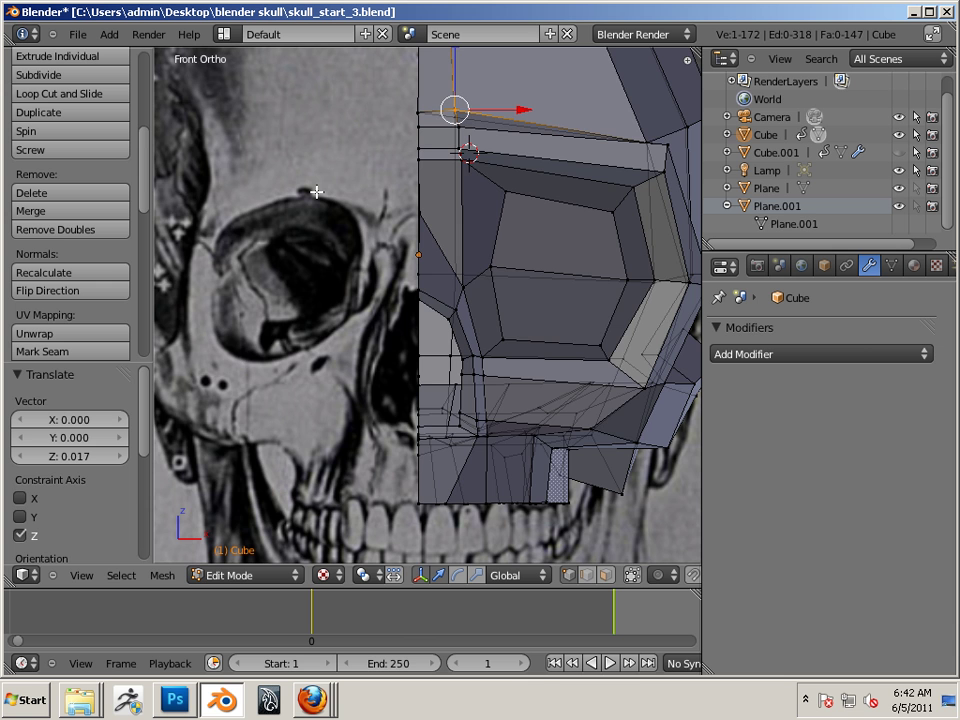
{"action": "key", "text": "KP_3"}
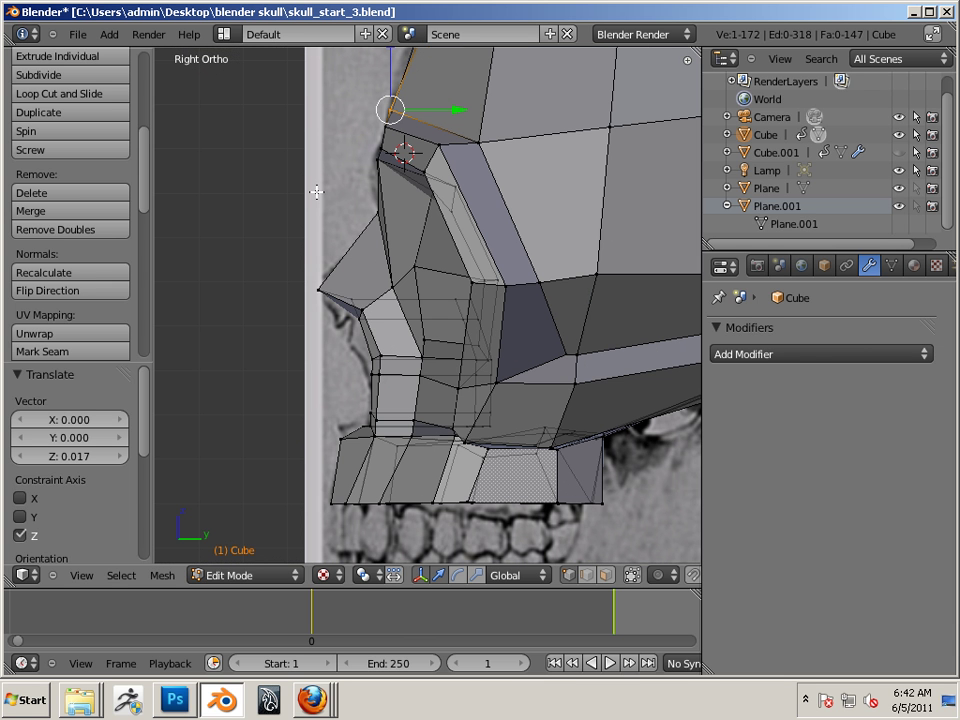
{"action": "right_click", "coordinate": [358, 313]}
{"action": "key", "text": "g"}
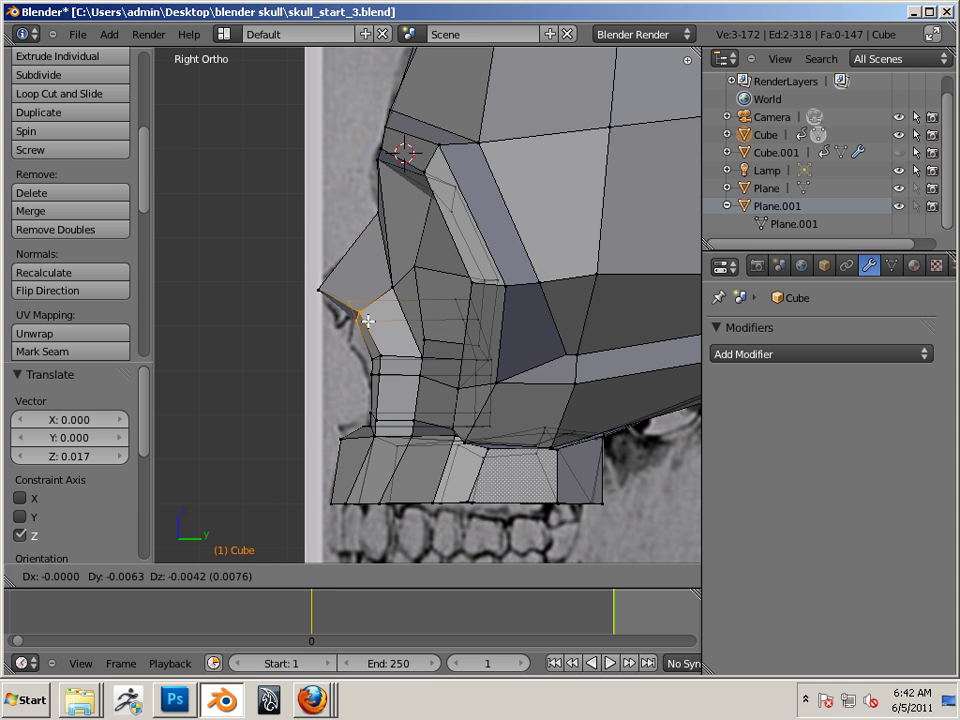
{"action": "left_click", "coordinate": [362, 322]}
{"action": "right_click", "coordinate": [377, 360]}
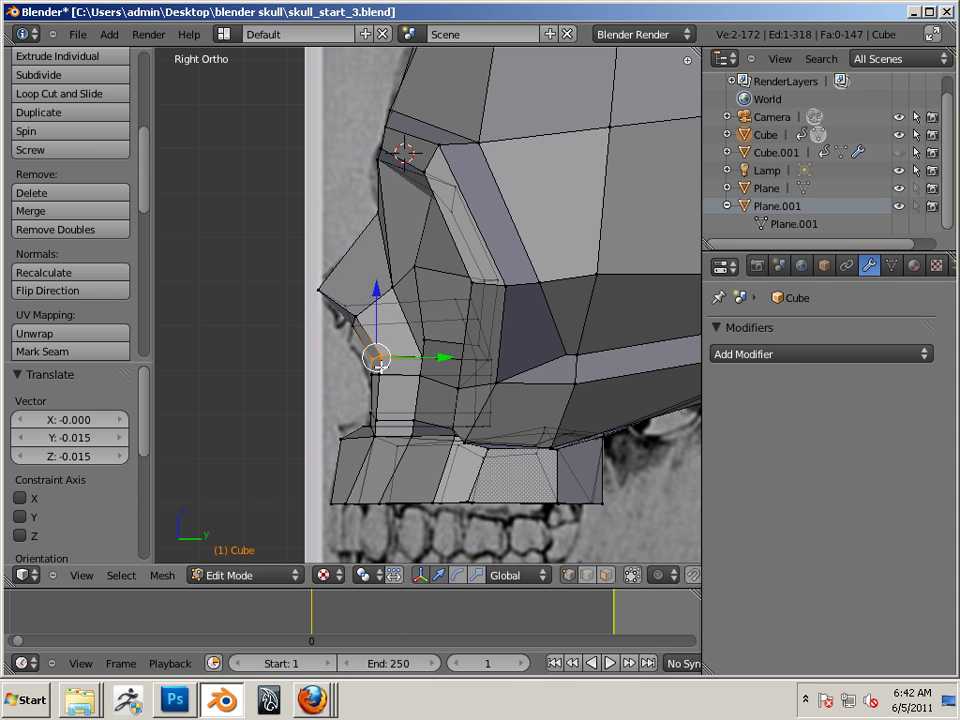
{"action": "key", "text": "g"}
{"action": "left_click", "coordinate": [374, 369]}
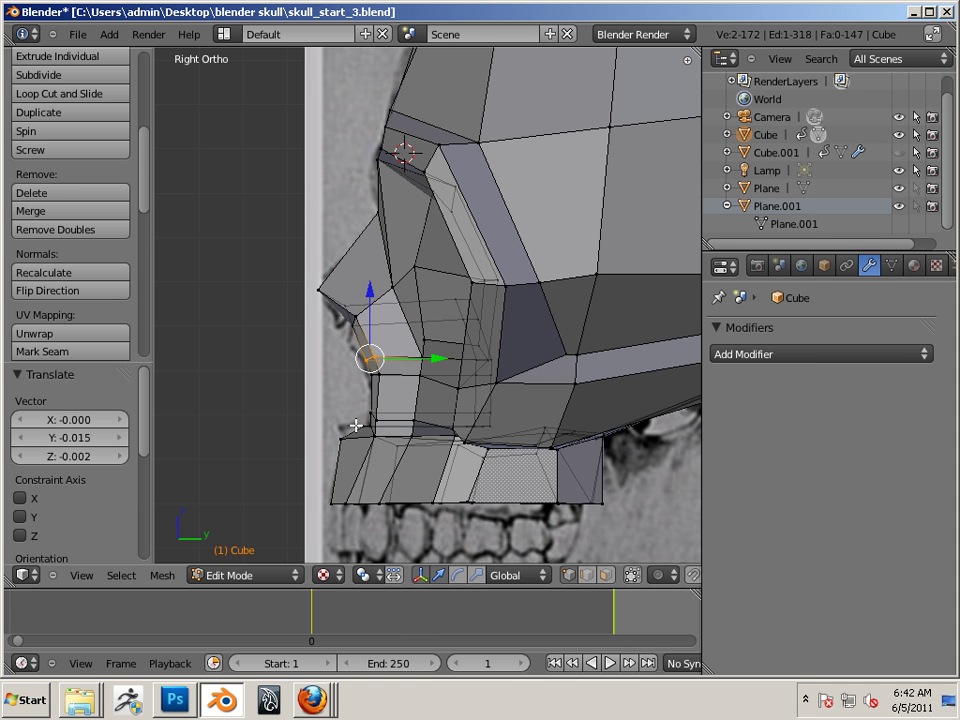
Move the upper jaw block's front top vertex by 0.004 in Y and 0.013 in Z to match the side reference
{"action": "right_click", "coordinate": [347, 456]}
{"action": "key", "text": "g"}
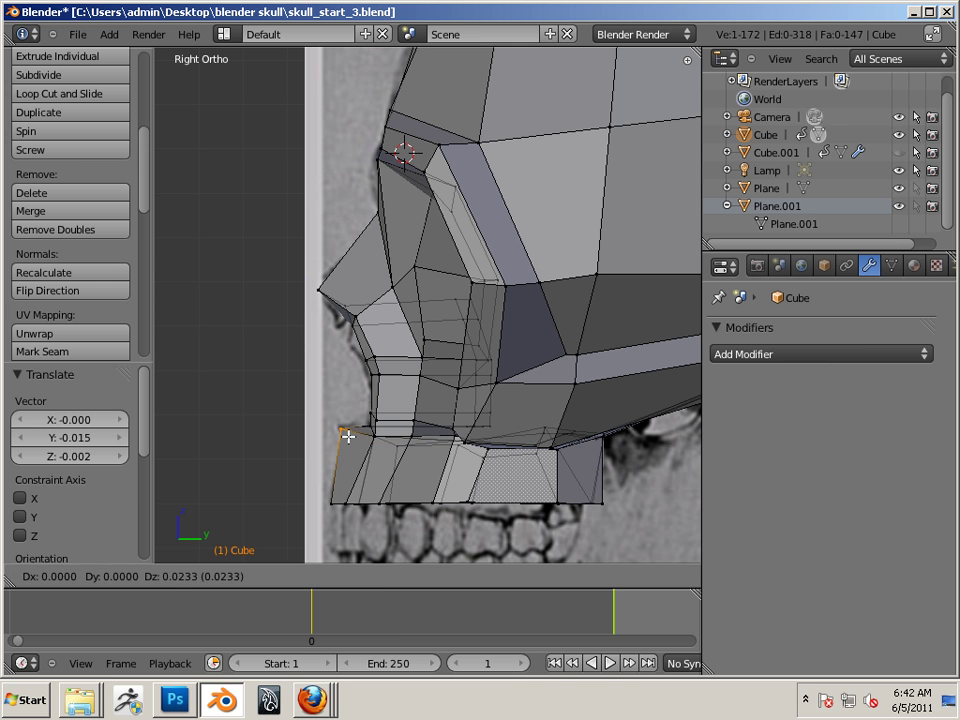
{"action": "left_click", "coordinate": [349, 438]}
Move the upper jaw's three rearmost lower vertices forward above the last tooth, and the next three by -0.036 in Y and 0.002 in Z
{"action": "middle_click_drag", "start_coordinate": [493, 449], "coordinate": [398, 337], "text": "shift"}
{"action": "left_click_drag", "start_coordinate": [477, 414], "coordinate": [480, 412]}
{"action": "key", "text": "g"}
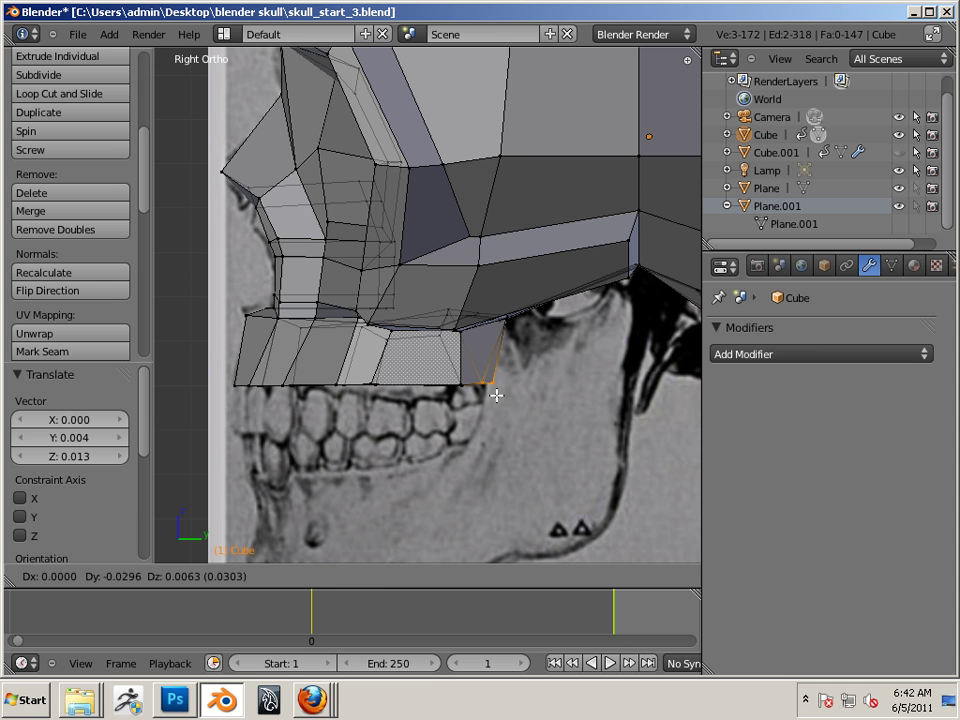
{"action": "left_click", "coordinate": [493, 397]}
{"action": "left_click_drag", "start_coordinate": [403, 368], "coordinate": [466, 407]}
{"action": "key", "text": "g"}
{"action": "left_click", "coordinate": [452, 397]}
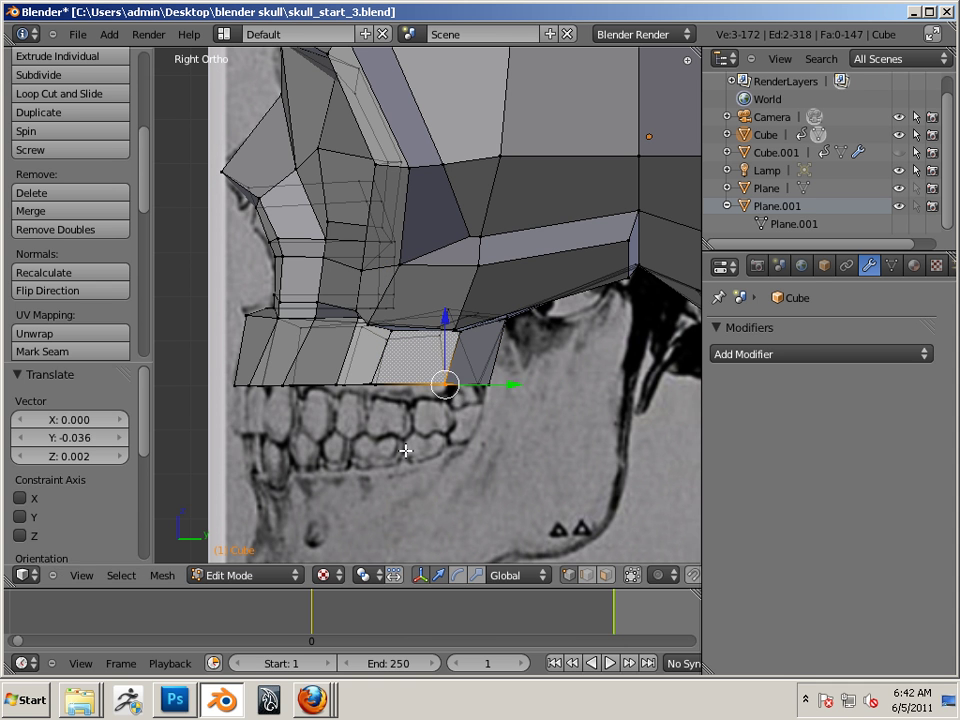
Move the lower vertex near the front of the upper jaw back along Y by 0.047
{"action": "key", "text": "a"}
{"action": "left_click_drag", "start_coordinate": [339, 386], "coordinate": [327, 386]}
{"action": "left_click", "coordinate": [354, 389]}
Try to round the front of the upper jaw by moving its next lower vertex back along Y and outward along X
{"action": "right_click", "coordinate": [248, 380]}
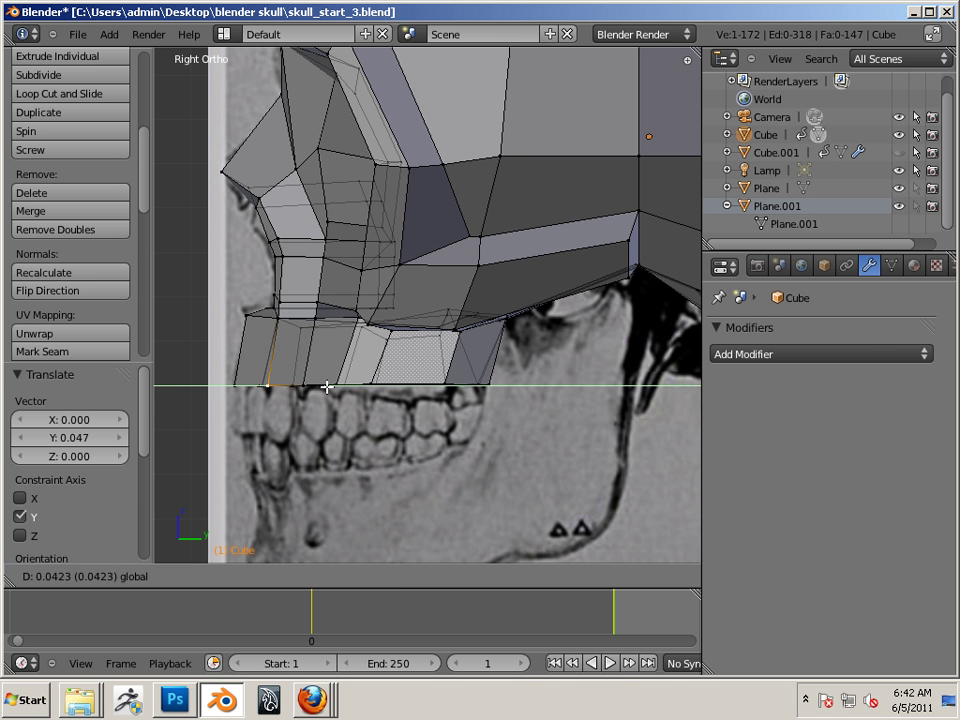
{"action": "left_click", "coordinate": [320, 387]}
{"action": "middle_click_drag", "start_coordinate": [418, 450], "coordinate": [358, 386]}
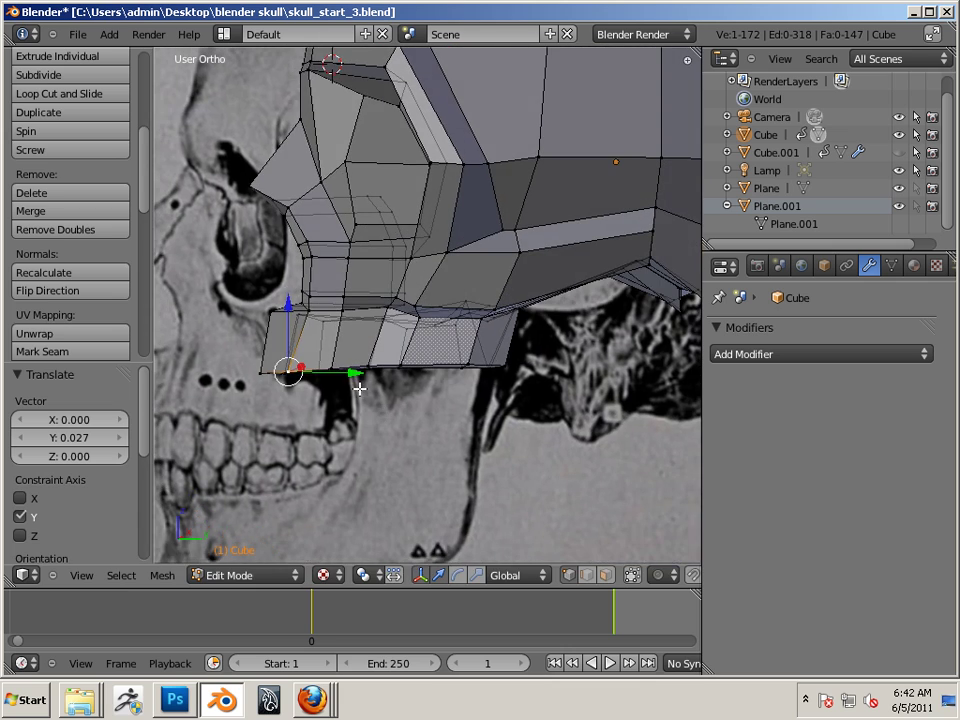
{"action": "left_click_drag", "start_coordinate": [358, 386], "coordinate": [366, 370]}
{"action": "middle_click_drag", "start_coordinate": [332, 431], "coordinate": [487, 240]}
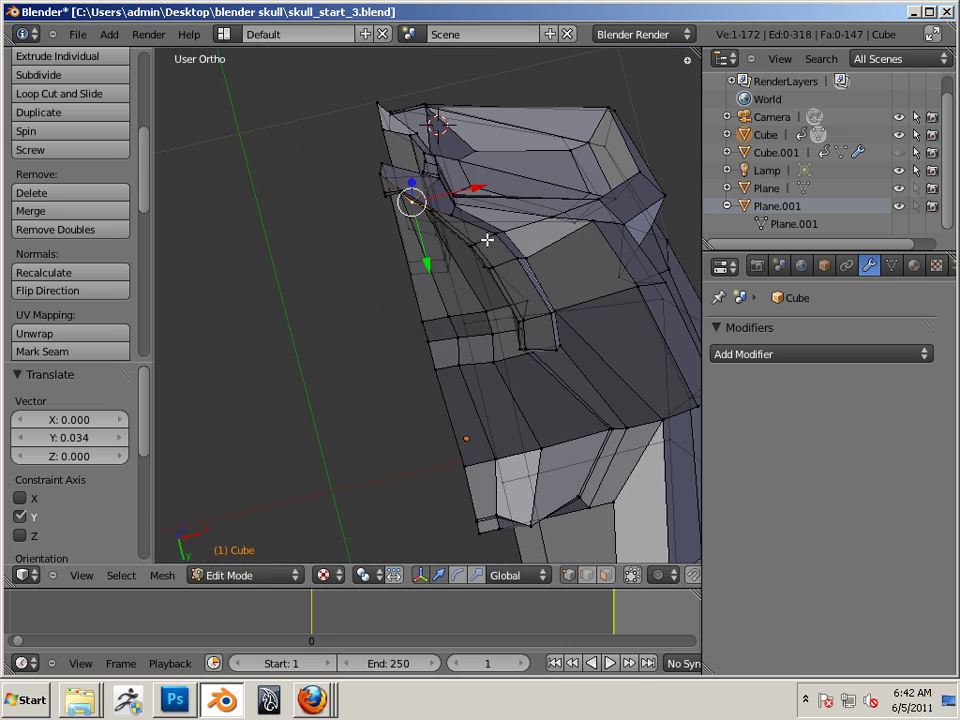
{"action": "left_click_drag", "start_coordinate": [469, 186], "coordinate": [484, 180]}
Undo the last moves of the upper jaw's front lower vertex
{"action": "key", "text": "ctrl+z"}
{"action": "key", "text": "ctrl+z"}
{"action": "key", "text": "ctrl+z"}
{"action": "key", "text": "ctrl+z"}
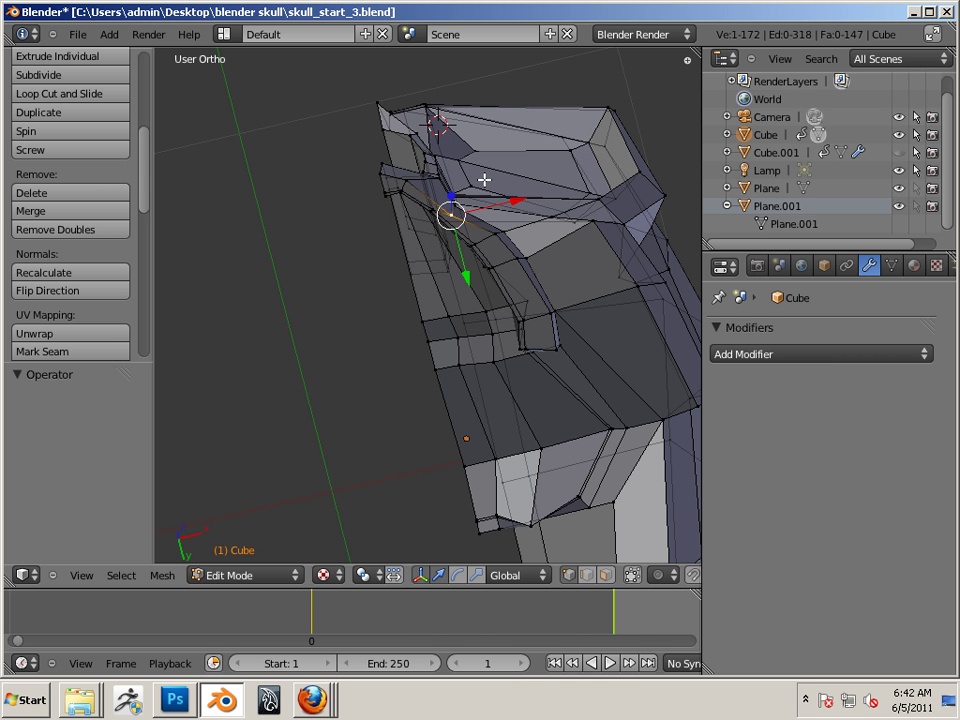
{"action": "middle_click_drag", "start_coordinate": [484, 179], "coordinate": [352, 386]}
{"action": "middle_click_drag", "start_coordinate": [352, 386], "coordinate": [310, 400], "text": "shift"}
{"action": "middle_click_drag", "start_coordinate": [310, 400], "coordinate": [512, 379]}
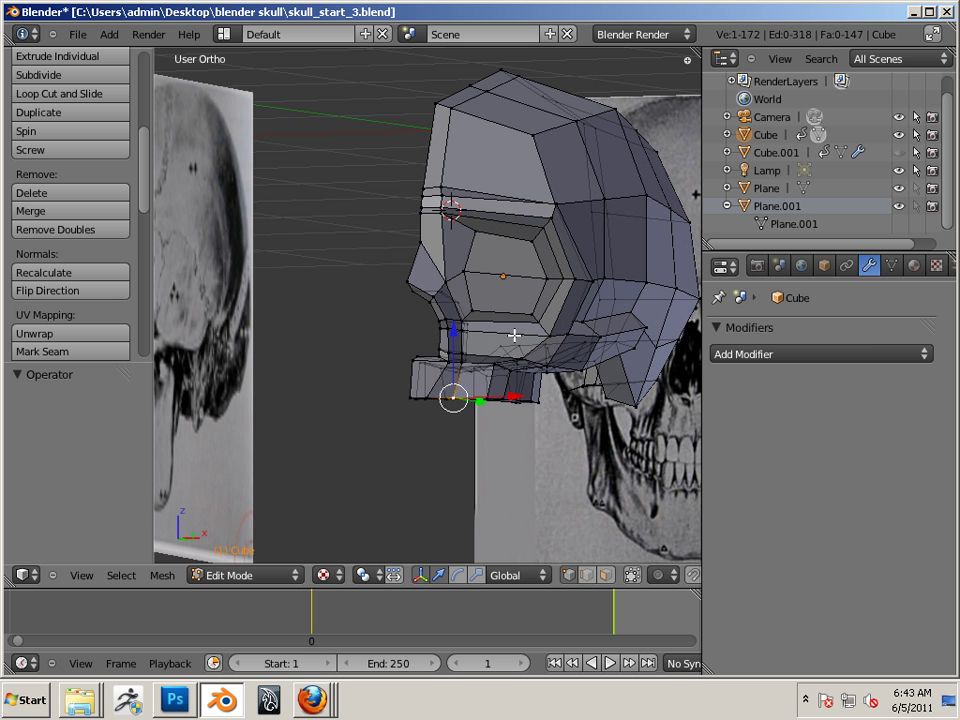
{"action": "right_click", "coordinate": [521, 216]}
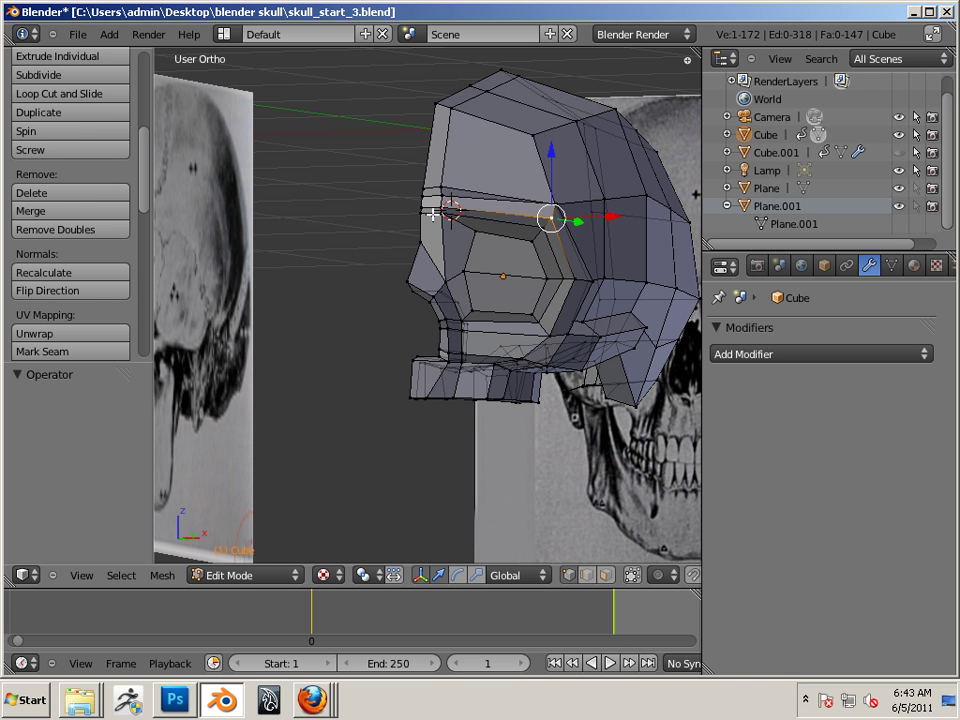
Leave Edit Mode and add a Mirror modifier on the X axis to complete the half skull
{"action": "key", "text": "Tab"}
{"action": "middle_click_drag", "start_coordinate": [363, 448], "coordinate": [420, 609]}
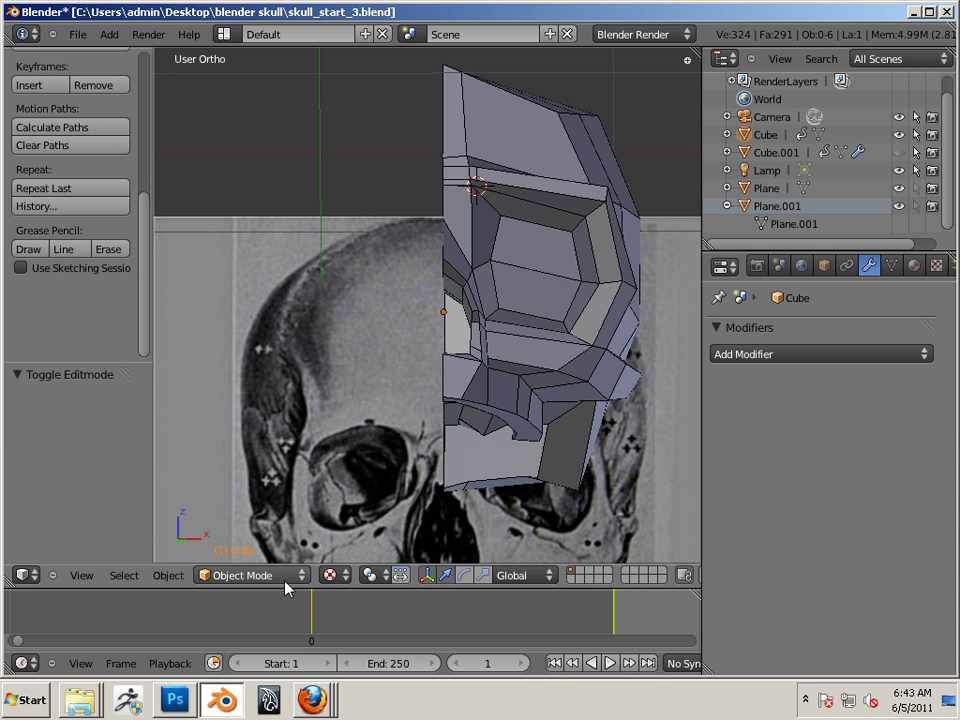
{"action": "left_click", "coordinate": [797, 355]}
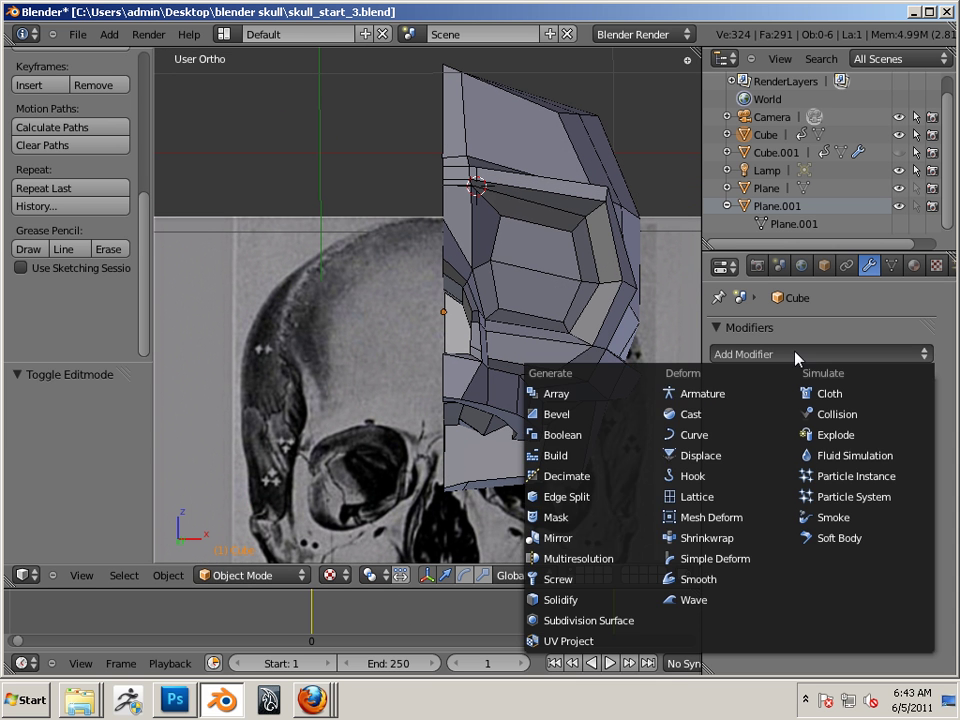
{"action": "left_click", "coordinate": [605, 540]}
{"action": "middle_click_drag", "start_coordinate": [557, 322], "coordinate": [564, 347]}
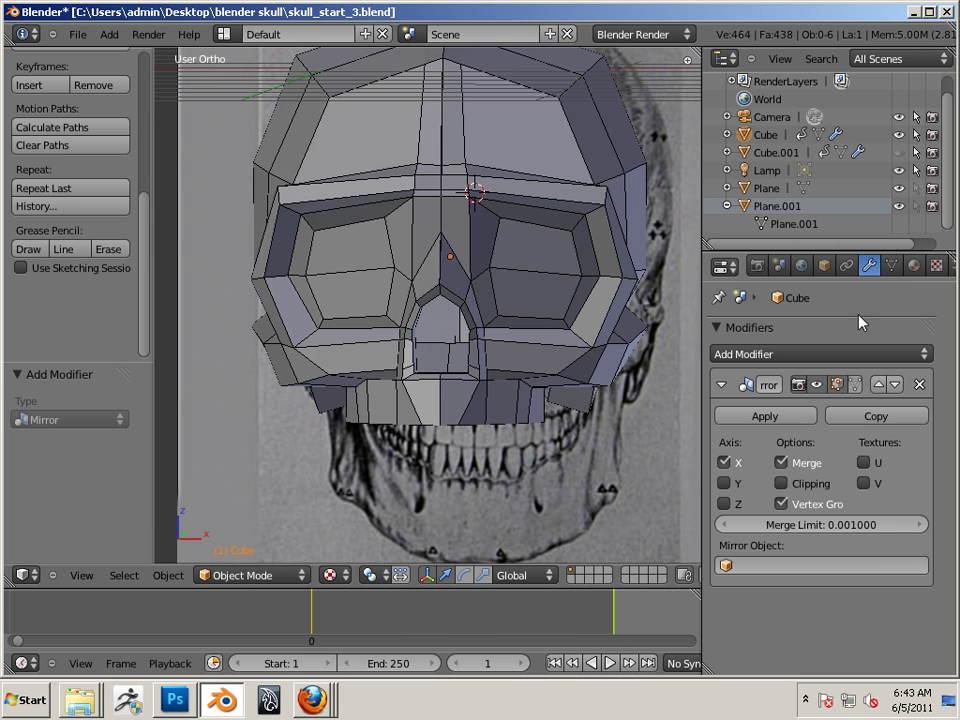
Add a Multiresolution modifier to the skull and subdivide it once with Catmull-Clark
{"action": "left_click", "coordinate": [915, 355]}
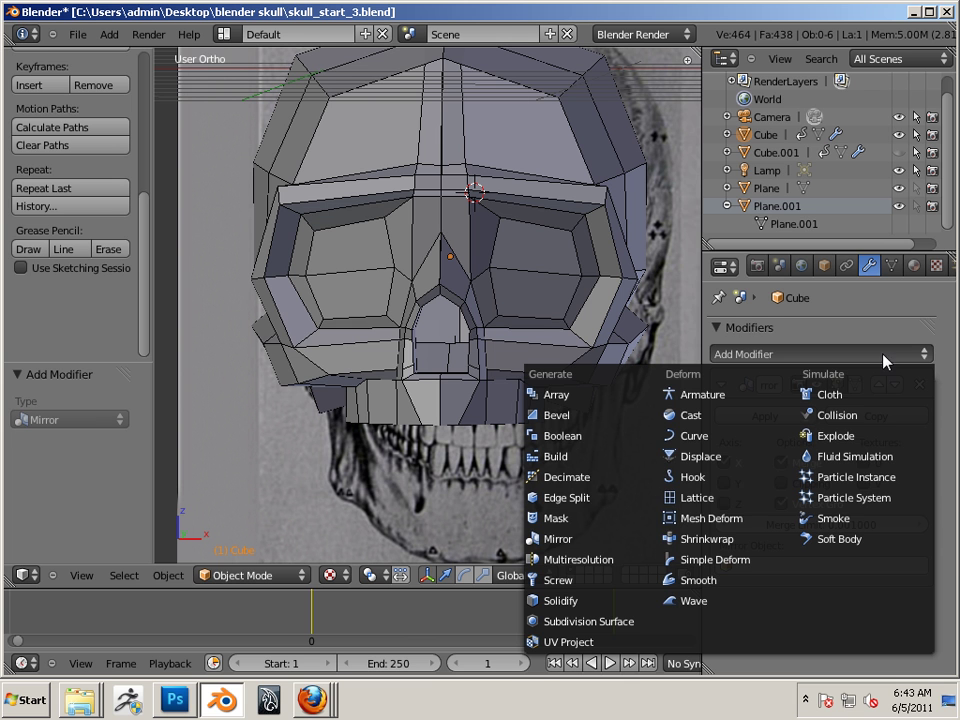
{"action": "left_click", "coordinate": [620, 556]}
{"action": "scroll", "coordinate": [848, 458], "scroll_direction": "down", "scroll_amount": 2}
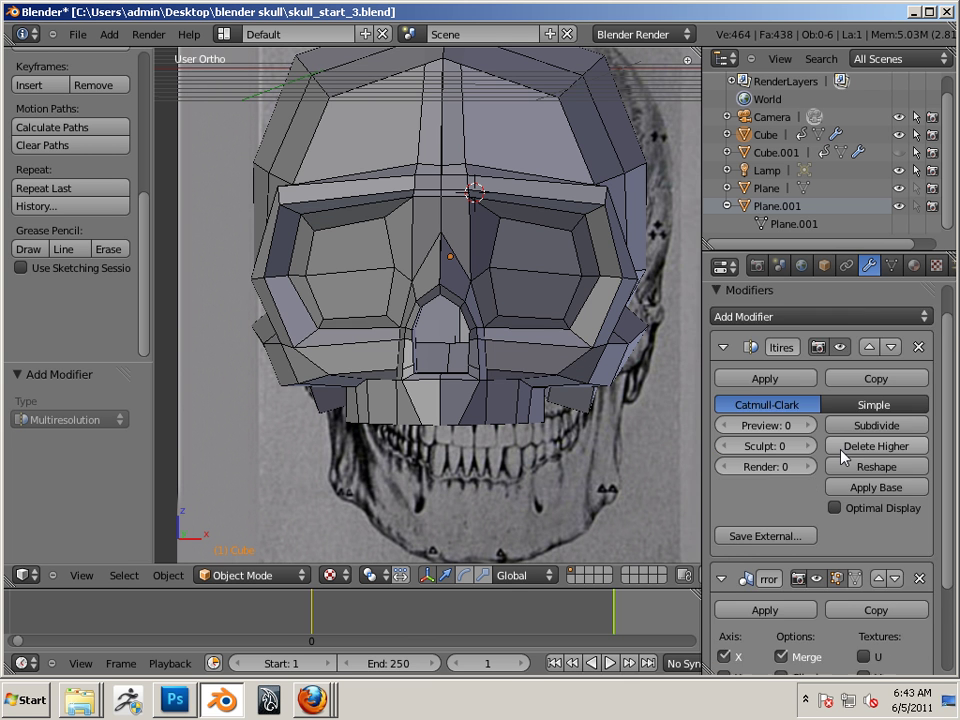
{"action": "scroll", "coordinate": [838, 455], "scroll_direction": "up", "scroll_amount": 1}
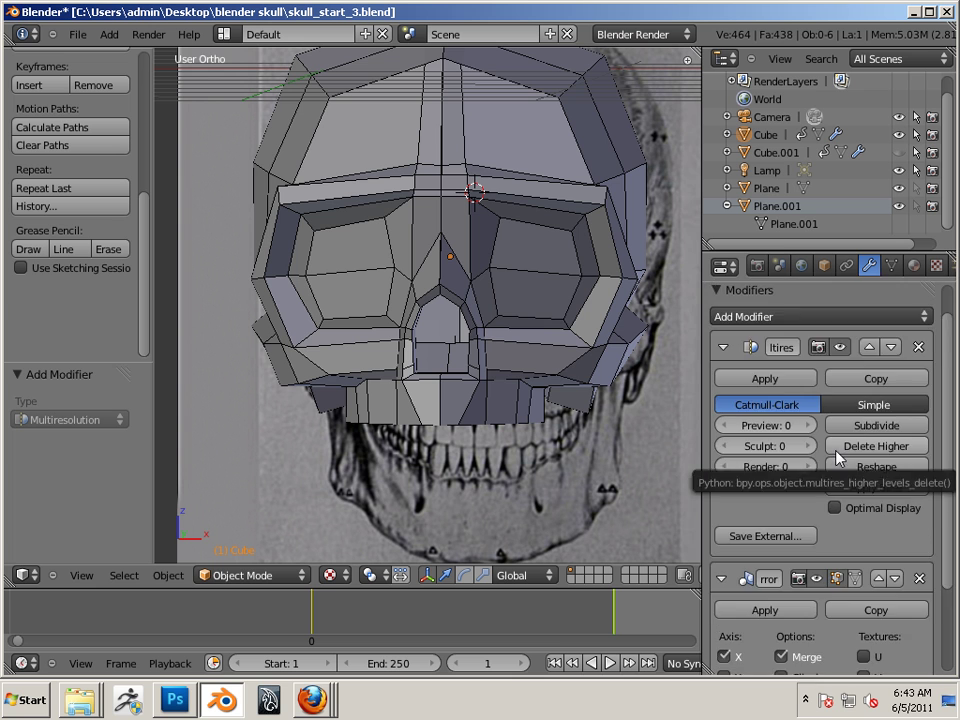
{"action": "scroll", "coordinate": [838, 456], "scroll_direction": "down", "scroll_amount": 3}
{"action": "scroll", "coordinate": [840, 455], "scroll_direction": "up", "scroll_amount": 2}
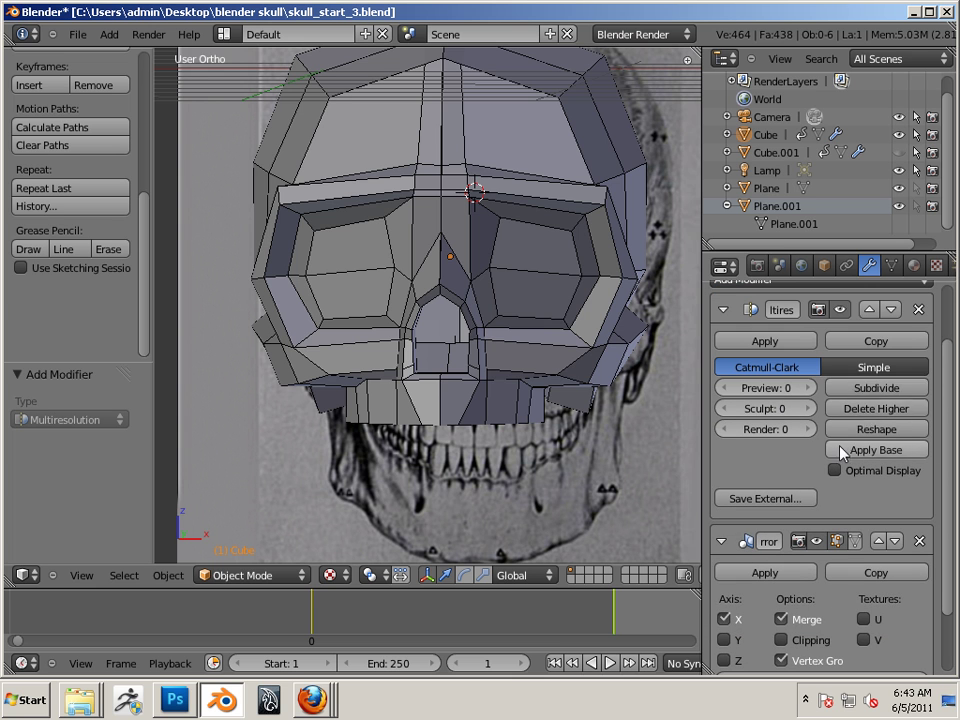
{"action": "left_click", "coordinate": [870, 387]}
{"action": "middle_click_drag", "start_coordinate": [590, 355], "coordinate": [405, 212]}
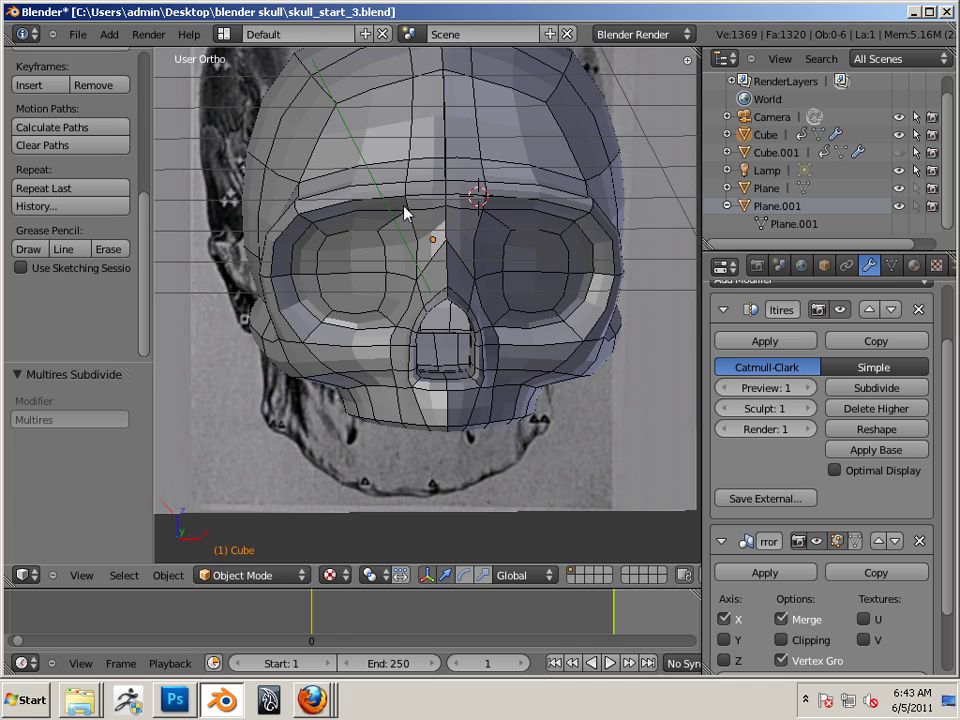
{"action": "middle_click_drag", "start_coordinate": [487, 188], "coordinate": [340, 270]}
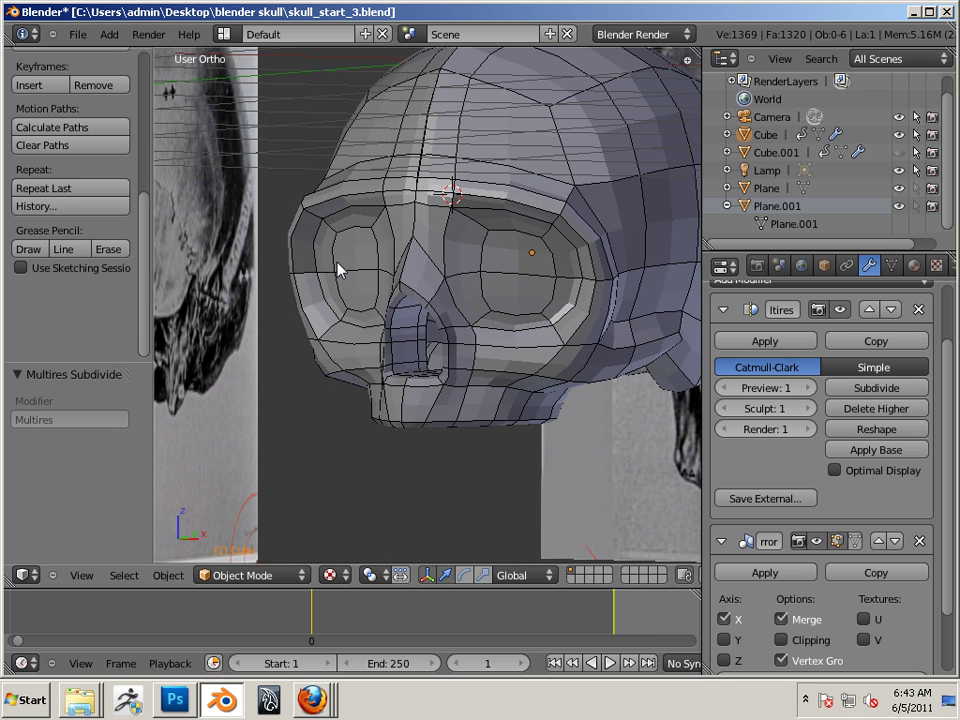